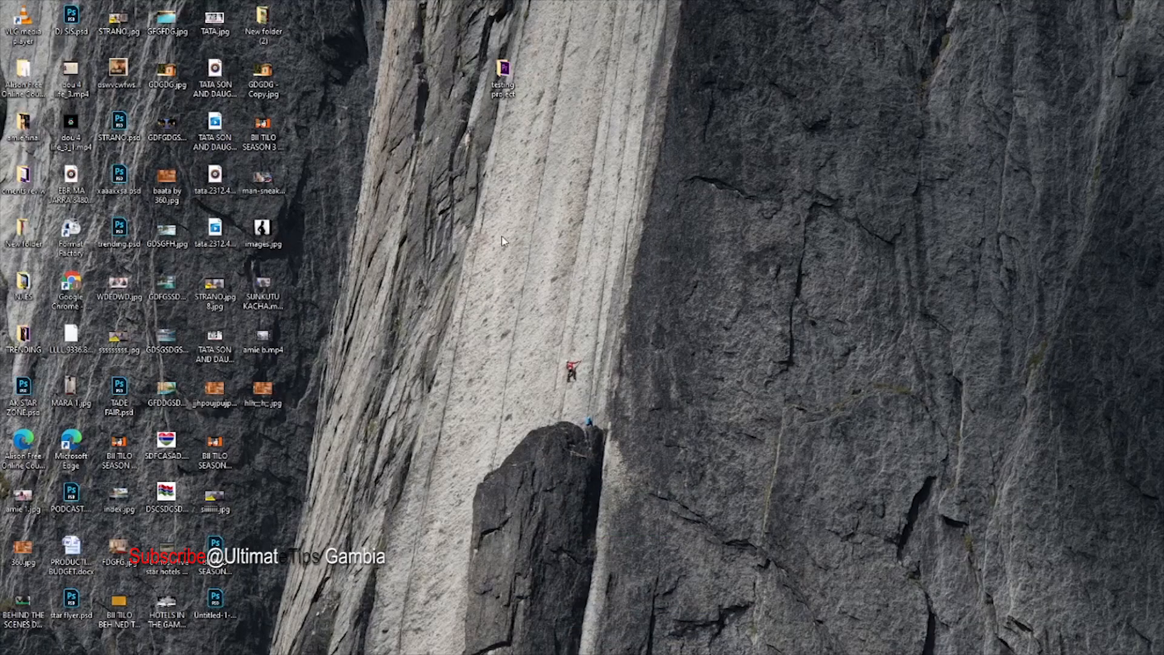
Open the testing project folder on the desktop and inspect the contents of its cam 1 and cam2 subfolders.
{"action": "double_click", "coordinate": [504, 72]}
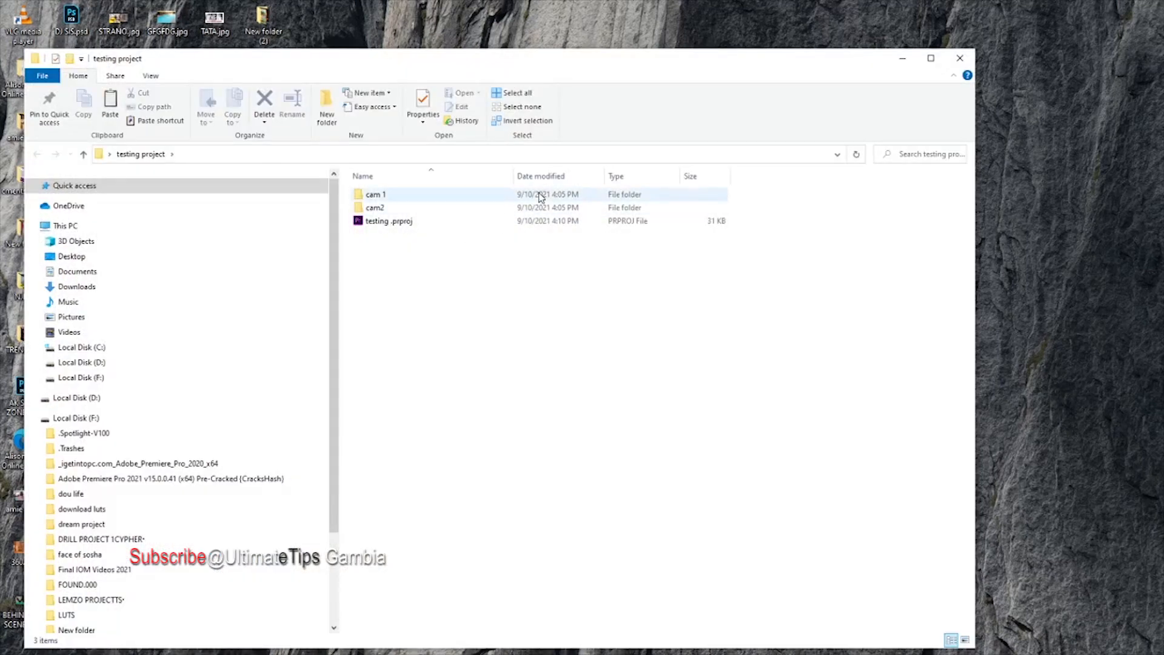
{"action": "left_click_drag", "start_coordinate": [764, 62], "coordinate": [882, 44]}
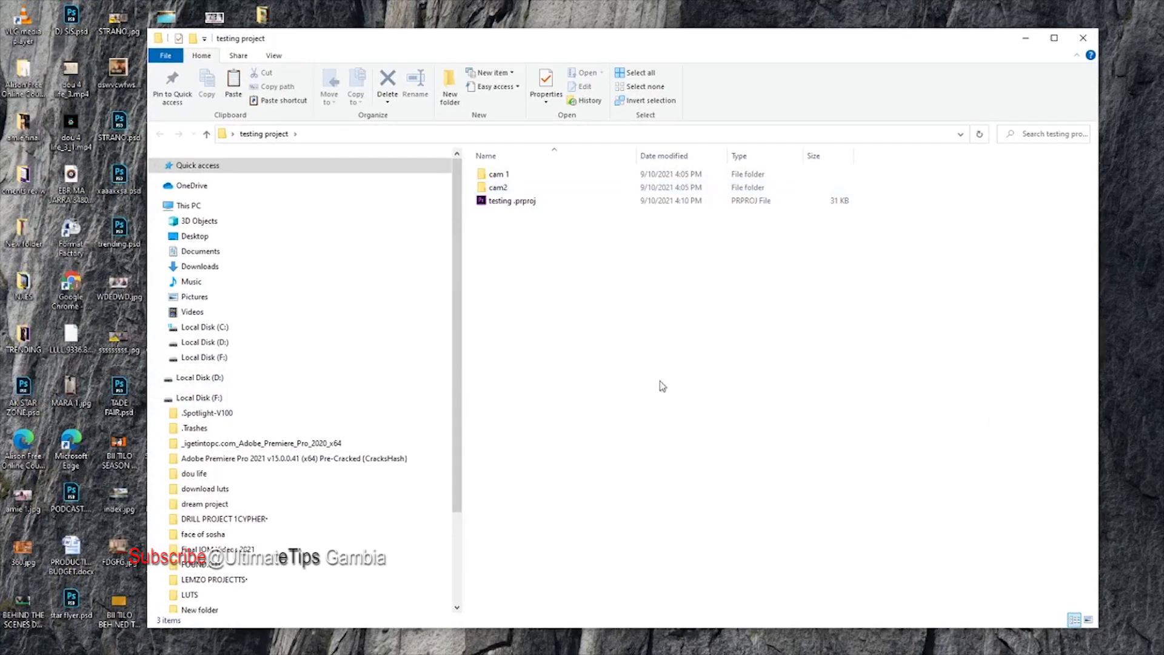
{"action": "left_click_drag", "start_coordinate": [606, 39], "coordinate": [637, 96]}
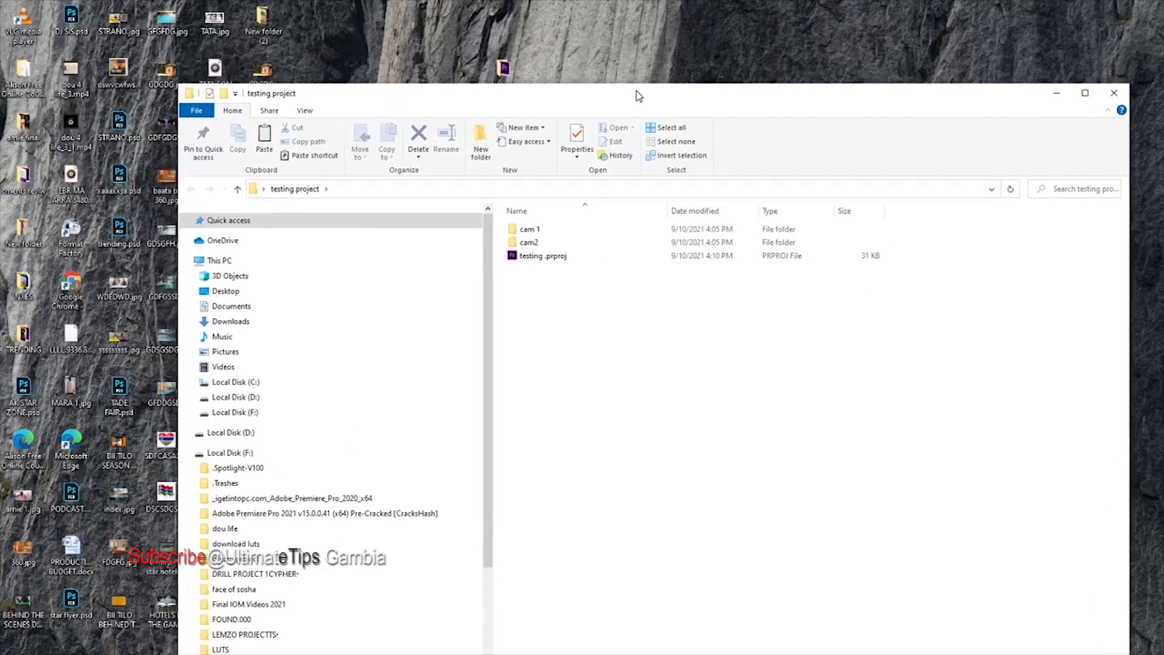
{"action": "double_click", "coordinate": [534, 234]}
{"action": "left_click", "coordinate": [191, 188]}
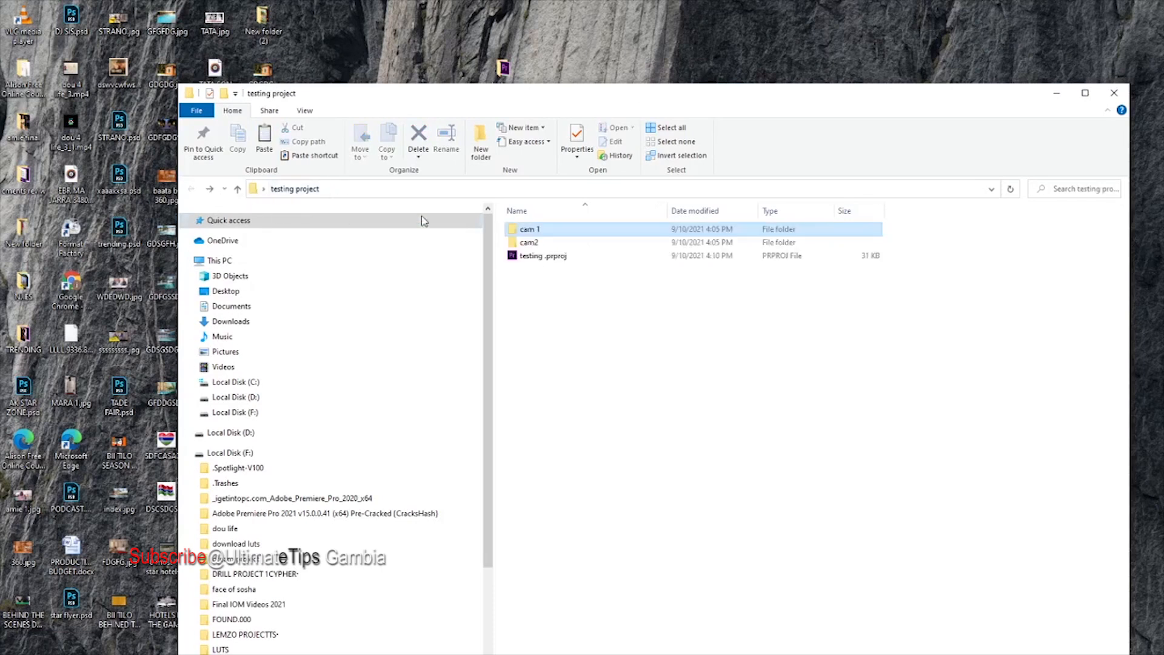
{"action": "double_click", "coordinate": [529, 241]}
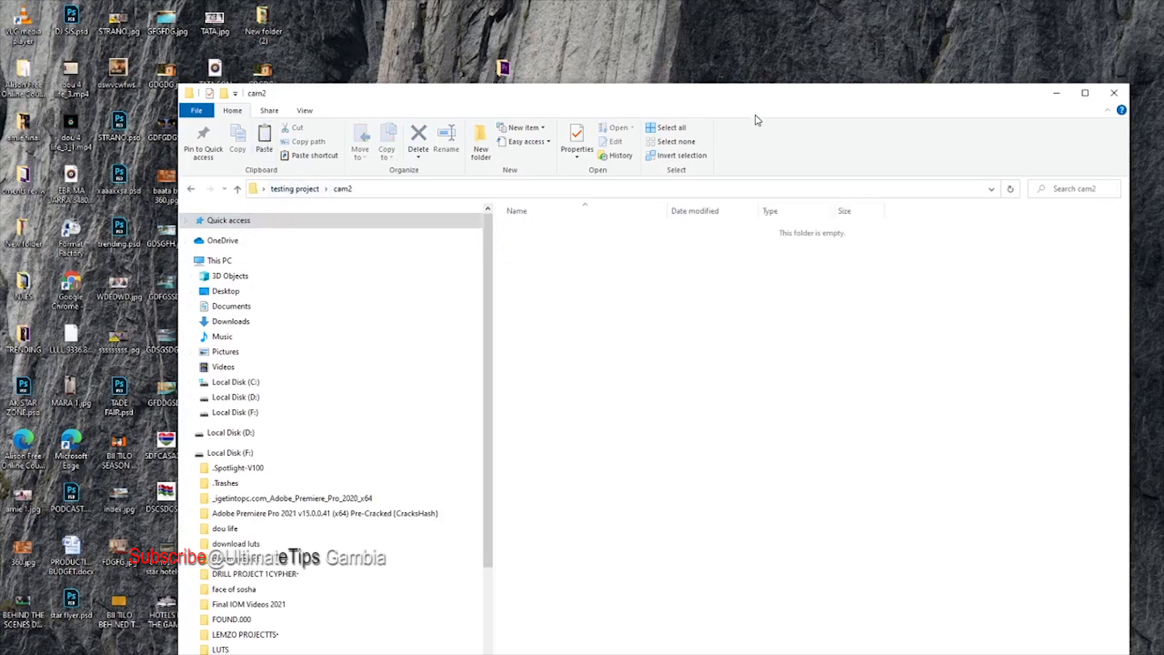
{"action": "left_click_drag", "start_coordinate": [772, 101], "coordinate": [789, 74]}
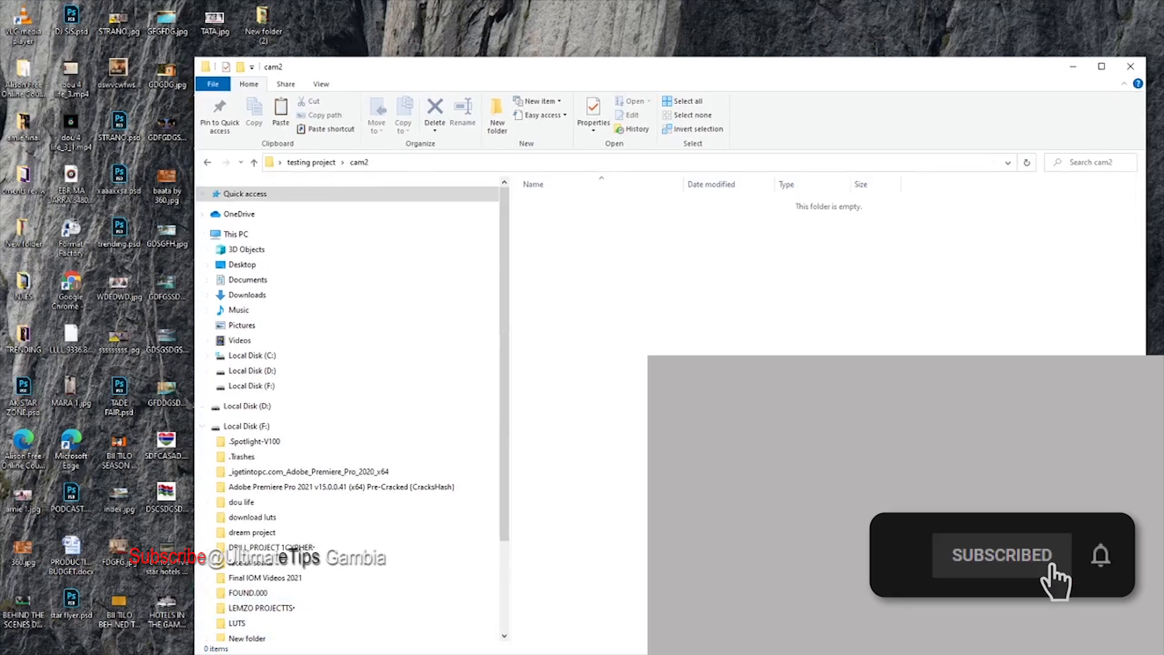
{"action": "left_click", "coordinate": [207, 162]}
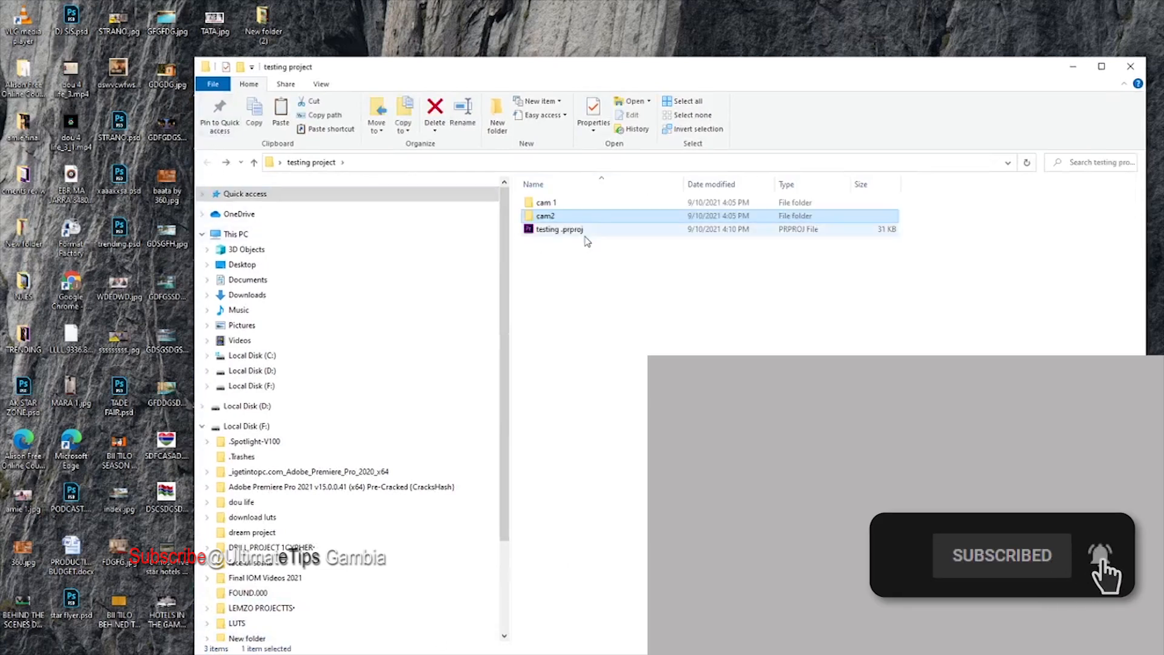
Launch the testing .prproj project in Premiere Pro, keeping the testing project folder window at hand.
{"action": "double_click", "coordinate": [587, 232]}
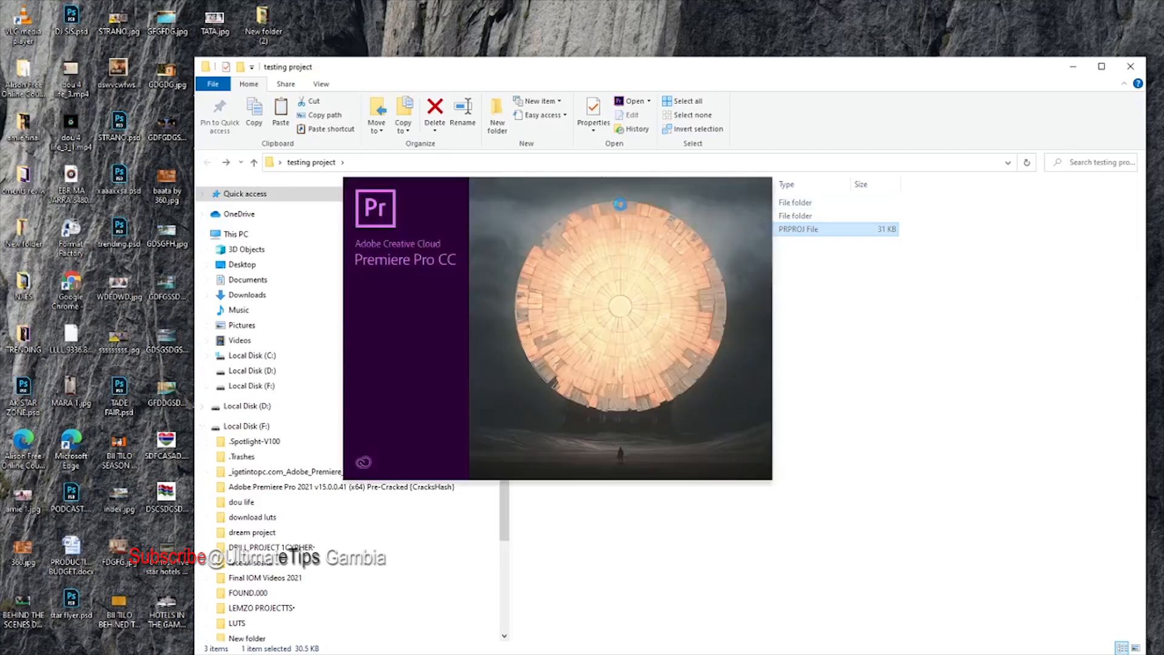
{"action": "left_click", "coordinate": [703, 68]}
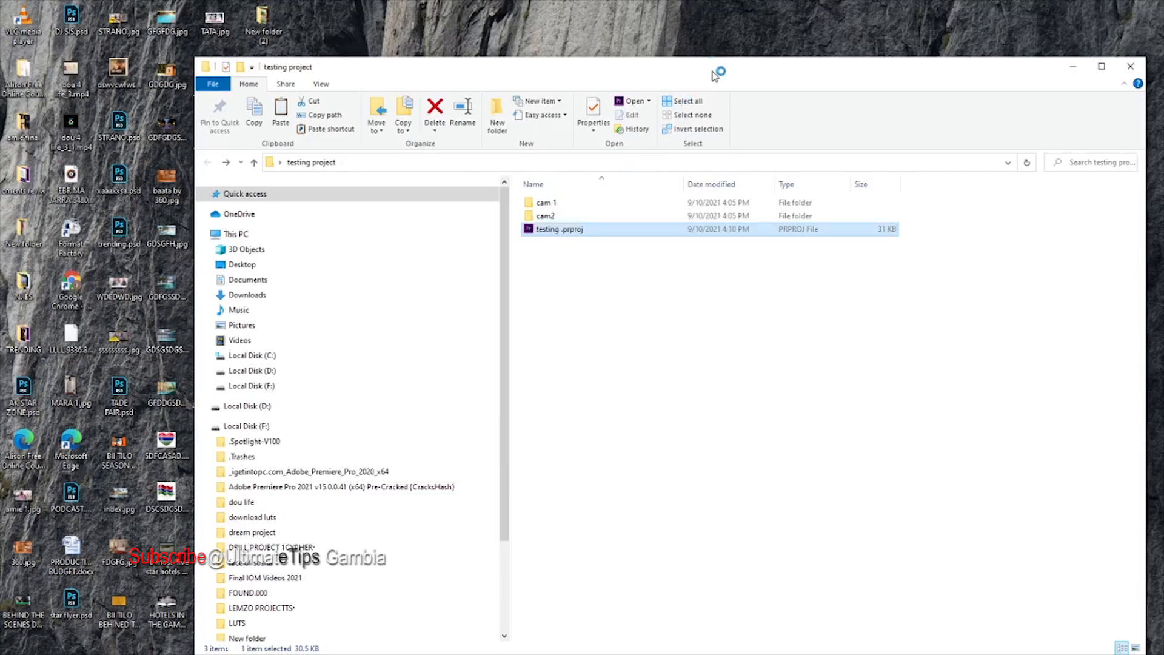
{"action": "left_click_drag", "start_coordinate": [811, 82], "coordinate": [777, 59]}
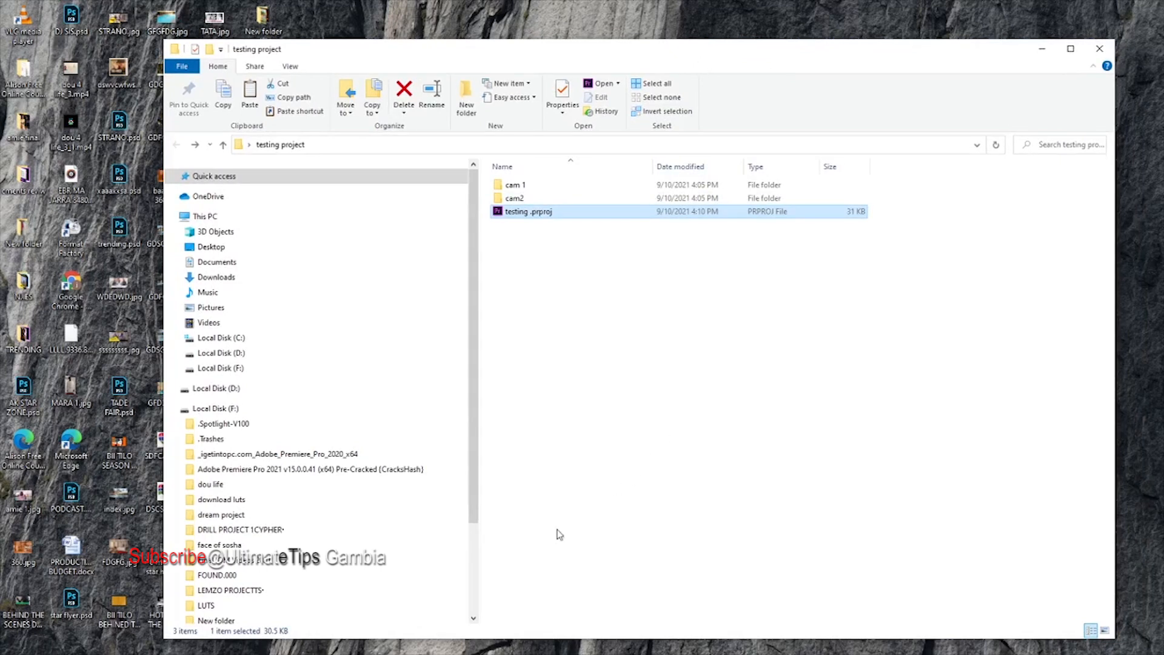
{"action": "left_click", "coordinate": [1028, 57]}
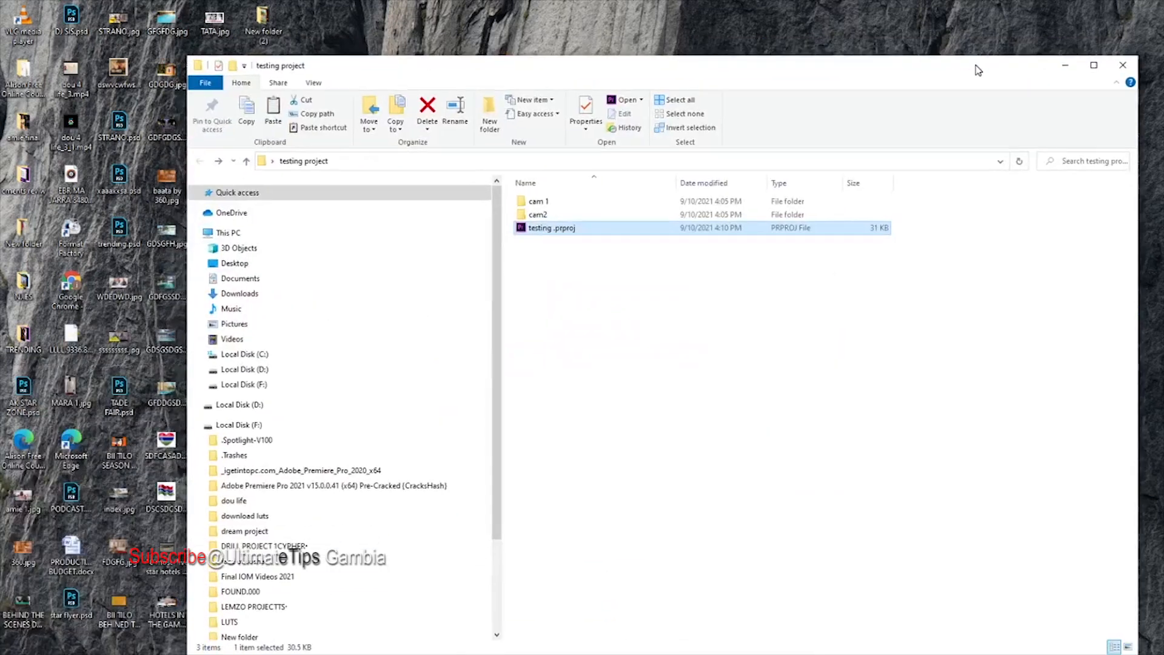
{"action": "left_click_drag", "start_coordinate": [977, 70], "coordinate": [956, 68]}
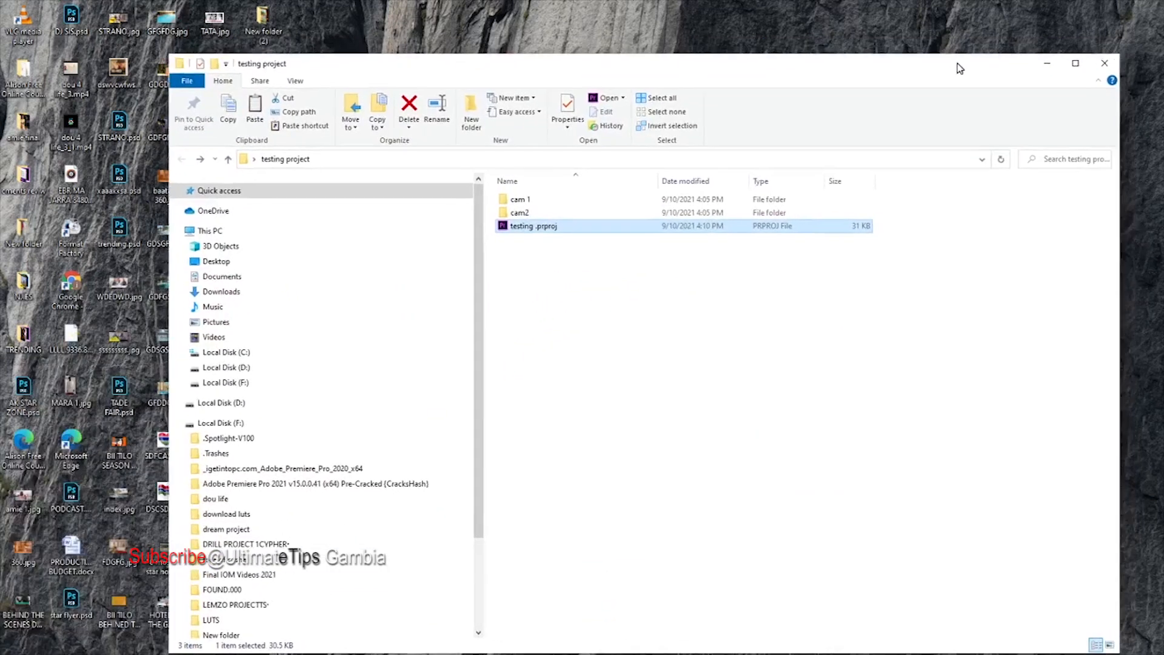
Browse Local Disk (D:) for footage, examining the SAM folder and its CAM 1 subfolder.
{"action": "left_click", "coordinate": [254, 369]}
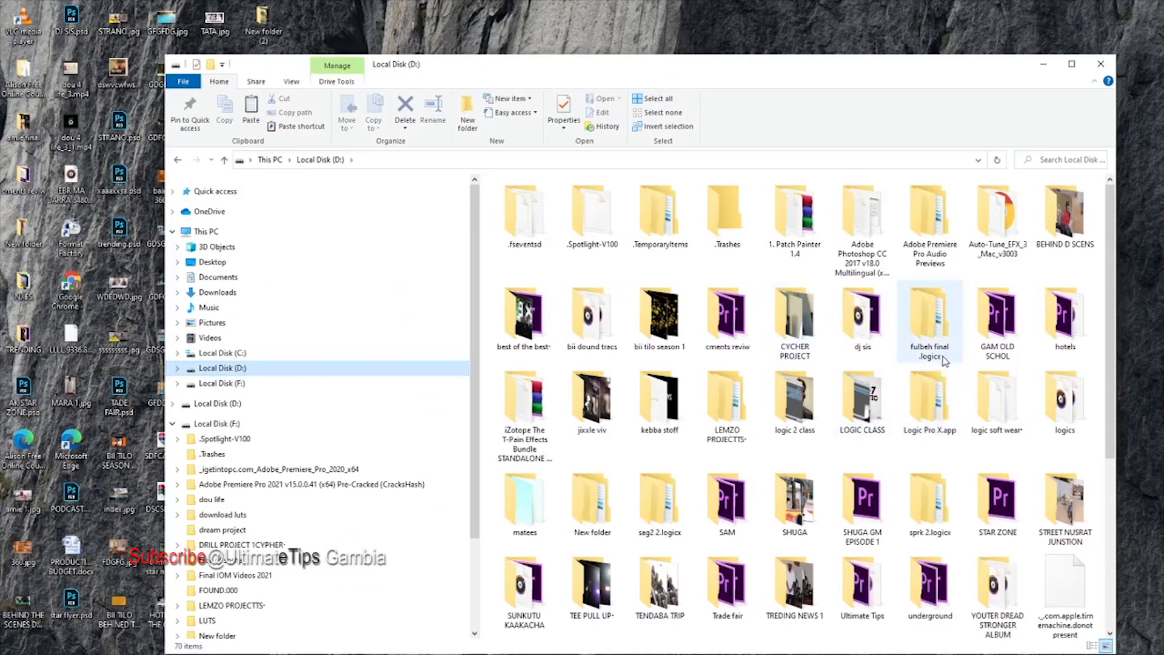
{"action": "scroll", "coordinate": [938, 452], "scroll_direction": "down", "scroll_amount": 3}
{"action": "double_click", "coordinate": [726, 303]}
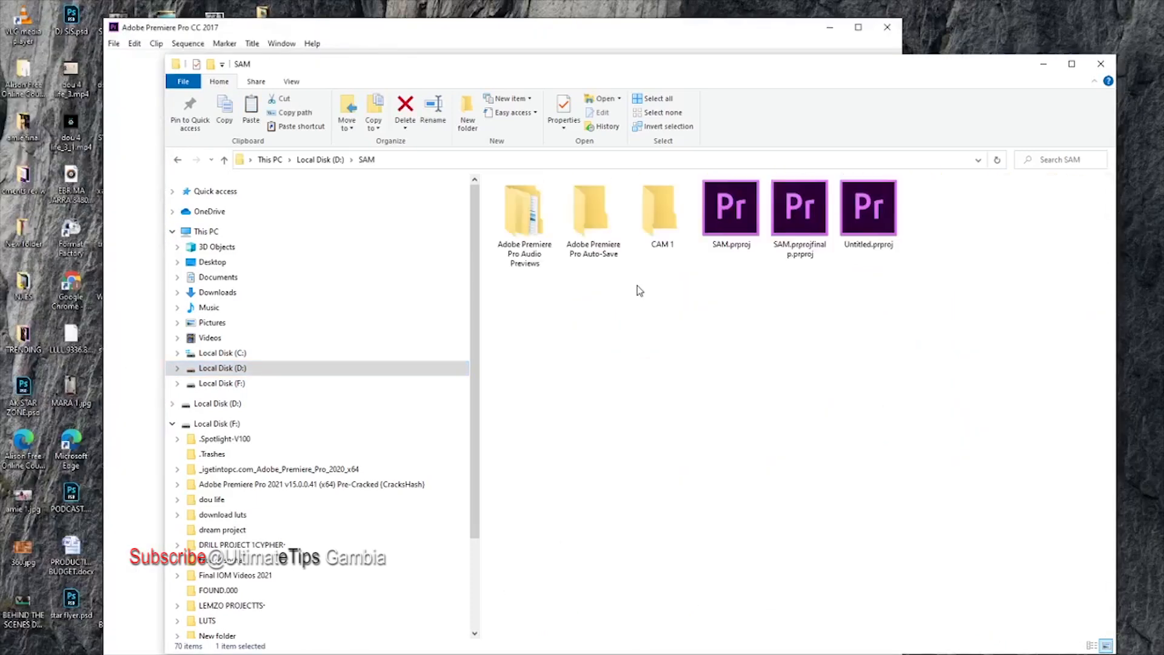
{"action": "double_click", "coordinate": [656, 237]}
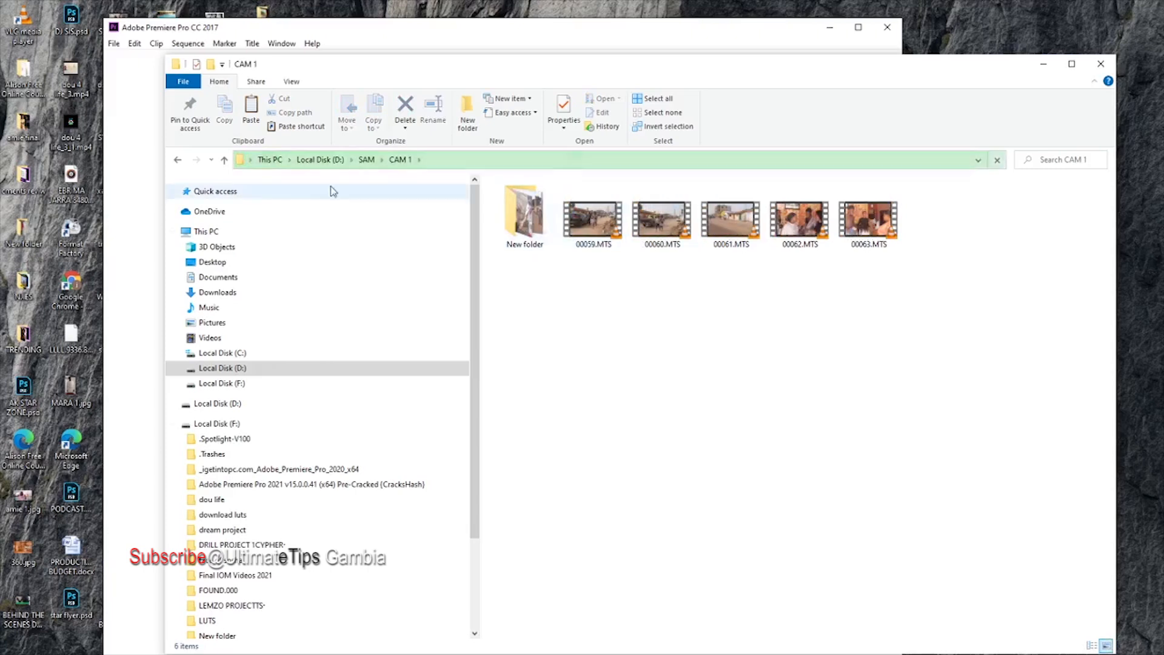
{"action": "left_click", "coordinate": [175, 160]}
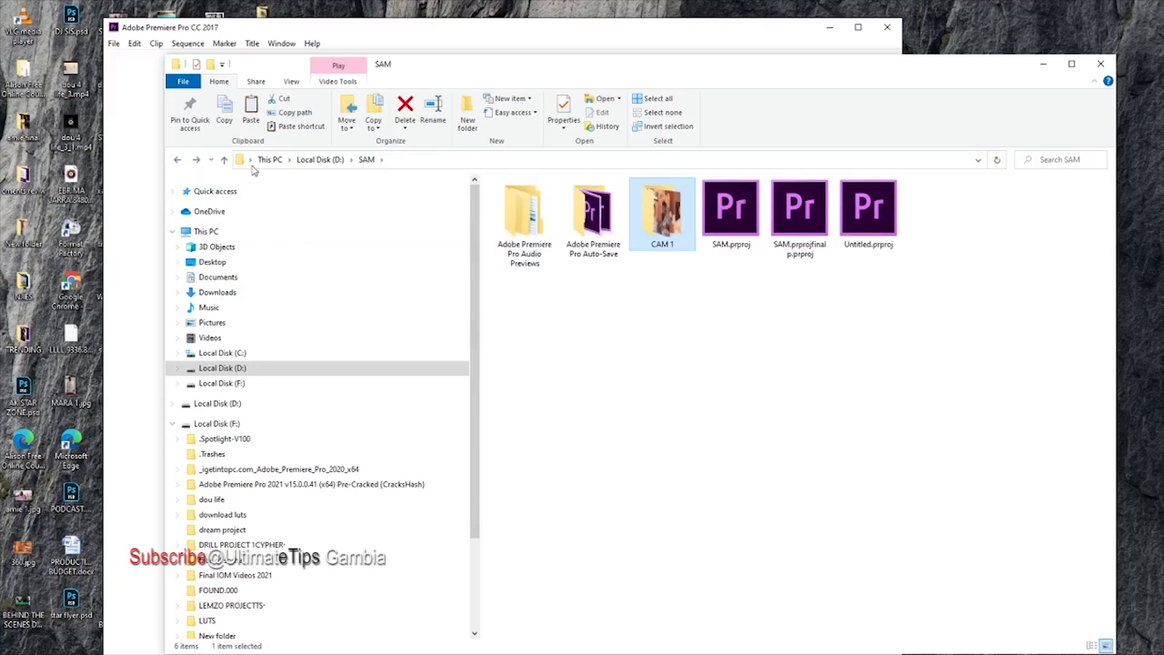
{"action": "left_click", "coordinate": [178, 160]}
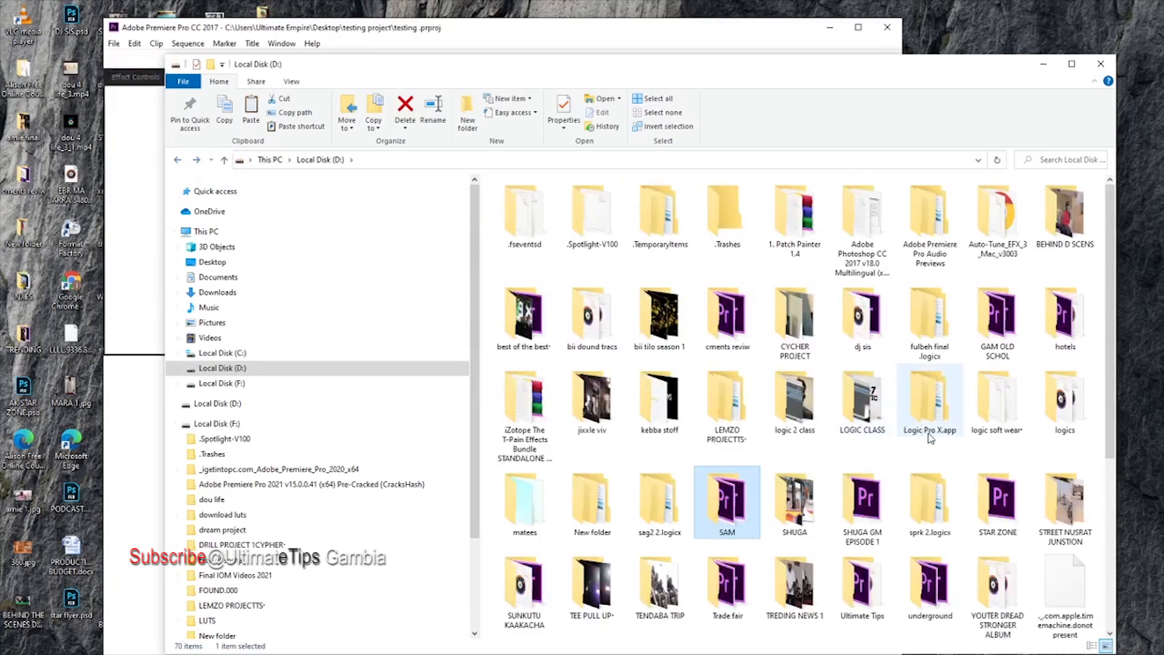
{"action": "scroll", "coordinate": [936, 447], "scroll_direction": "down", "scroll_amount": 3}
{"action": "scroll", "coordinate": [936, 435], "scroll_direction": "up", "scroll_amount": 3}
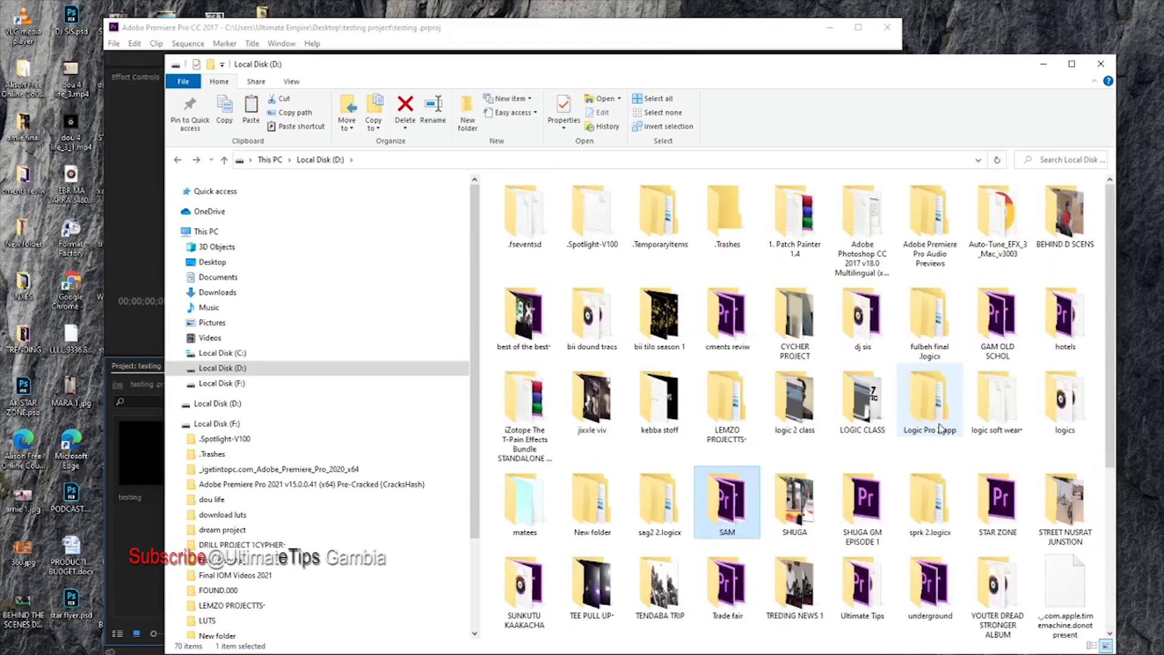
Copy the clip 00130.MTS from the SAM > CAM1 folder on Local Disk (F:).
{"action": "left_click", "coordinate": [221, 383]}
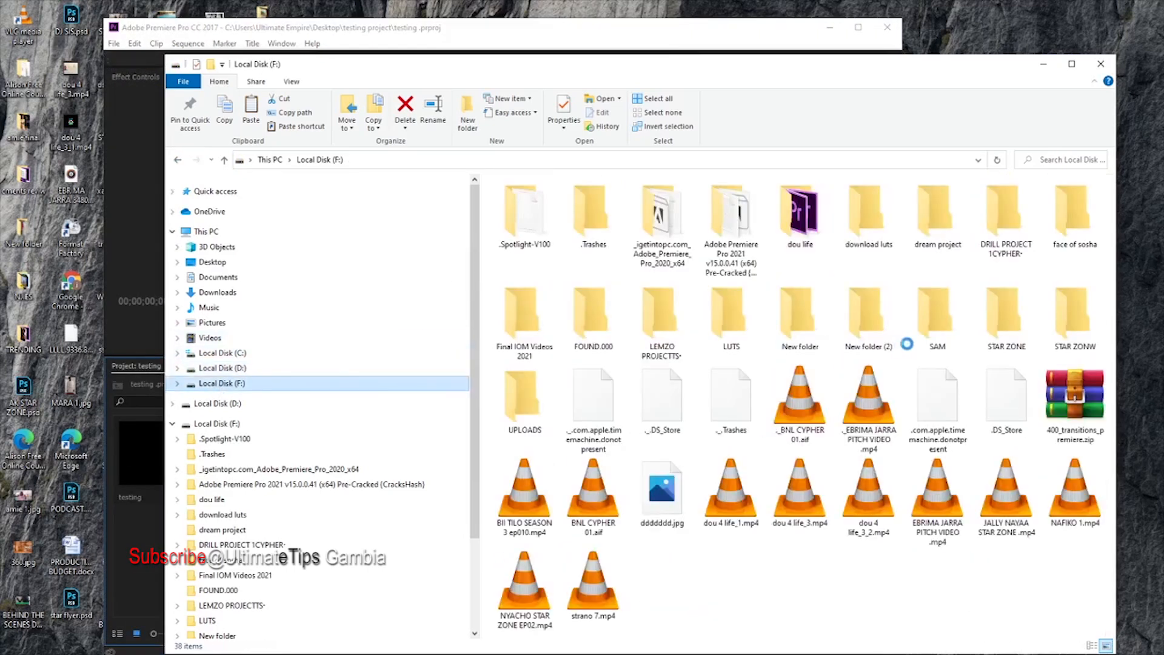
{"action": "double_click", "coordinate": [943, 321]}
{"action": "double_click", "coordinate": [536, 226]}
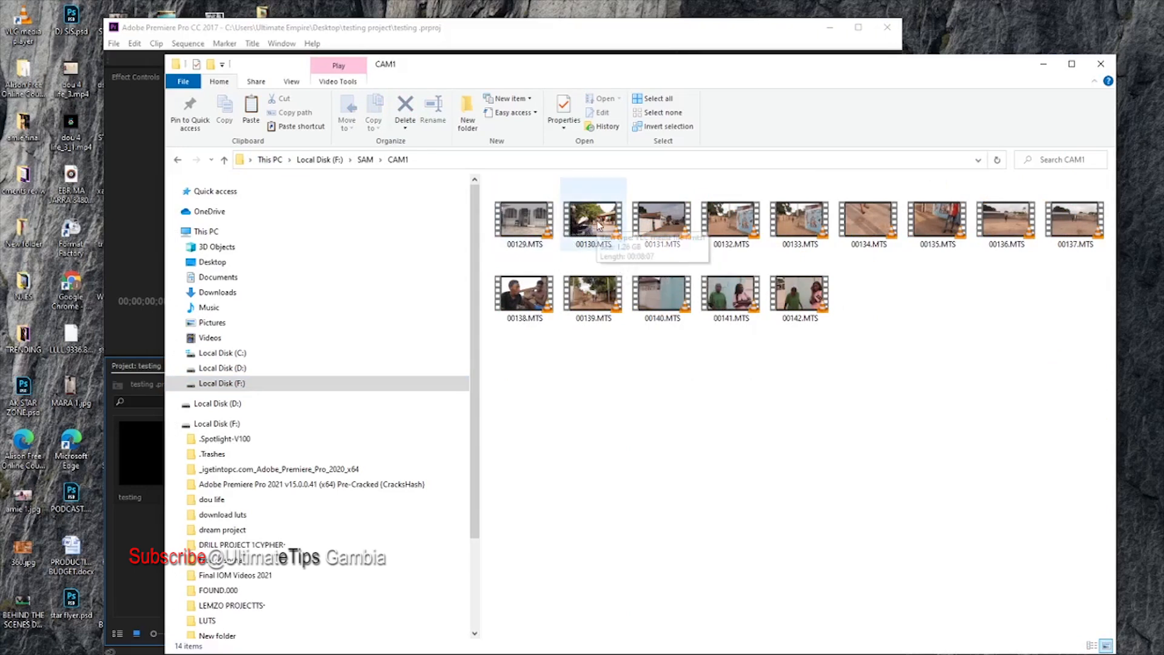
{"action": "left_click_drag", "start_coordinate": [597, 223], "coordinate": [607, 312]}
{"action": "right_click", "coordinate": [581, 214]}
{"action": "left_click", "coordinate": [617, 482]}
Paste the copied clip into the cam 1 folder of the desktop's testing project folder.
{"action": "left_click", "coordinate": [829, 27]}
{"action": "left_click_drag", "start_coordinate": [734, 64], "coordinate": [592, 385]}
{"action": "double_click", "coordinate": [511, 90]}
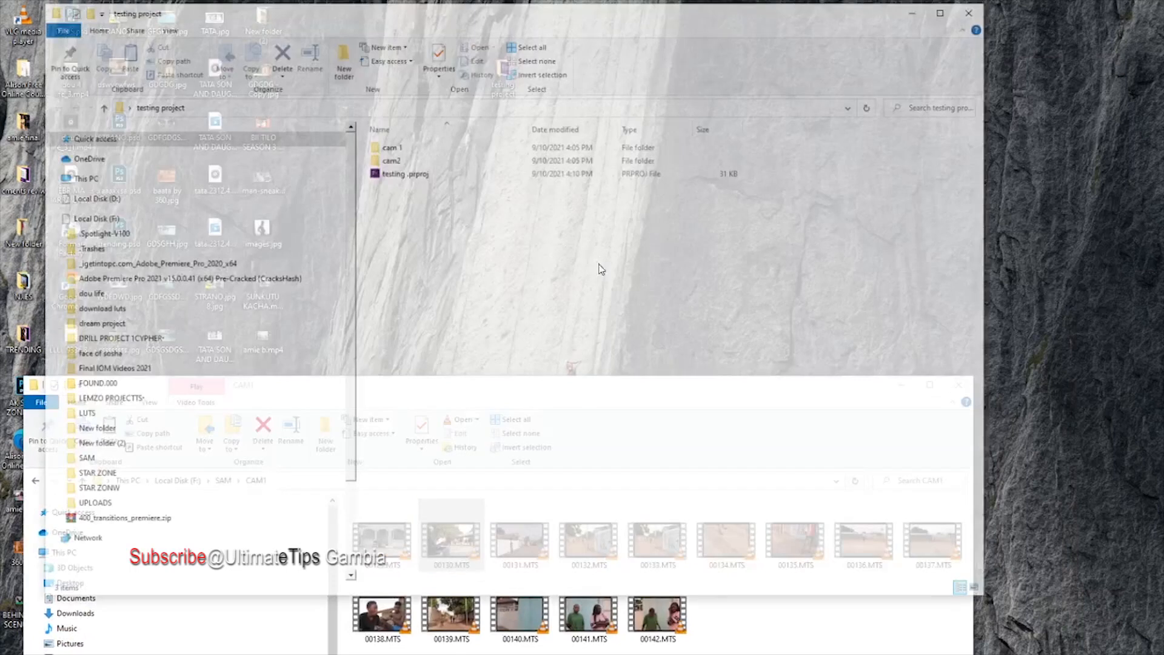
{"action": "right_click", "coordinate": [595, 280]}
{"action": "left_click", "coordinate": [442, 150]}
{"action": "double_click", "coordinate": [442, 149]}
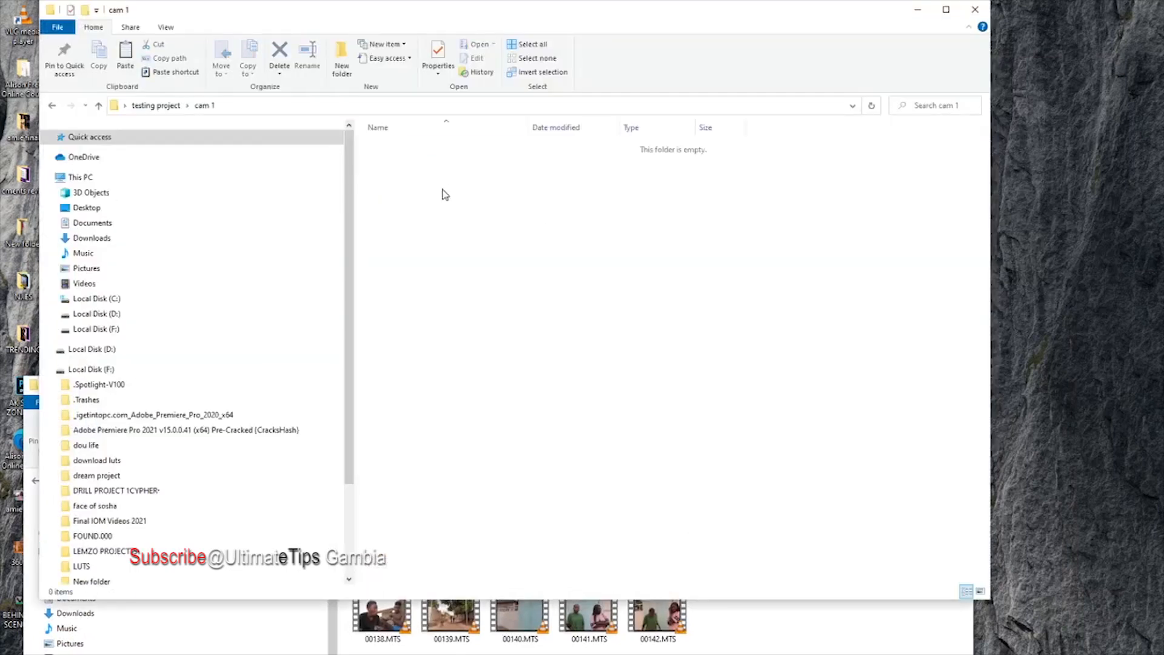
{"action": "right_click", "coordinate": [456, 218]}
{"action": "left_click", "coordinate": [485, 303]}
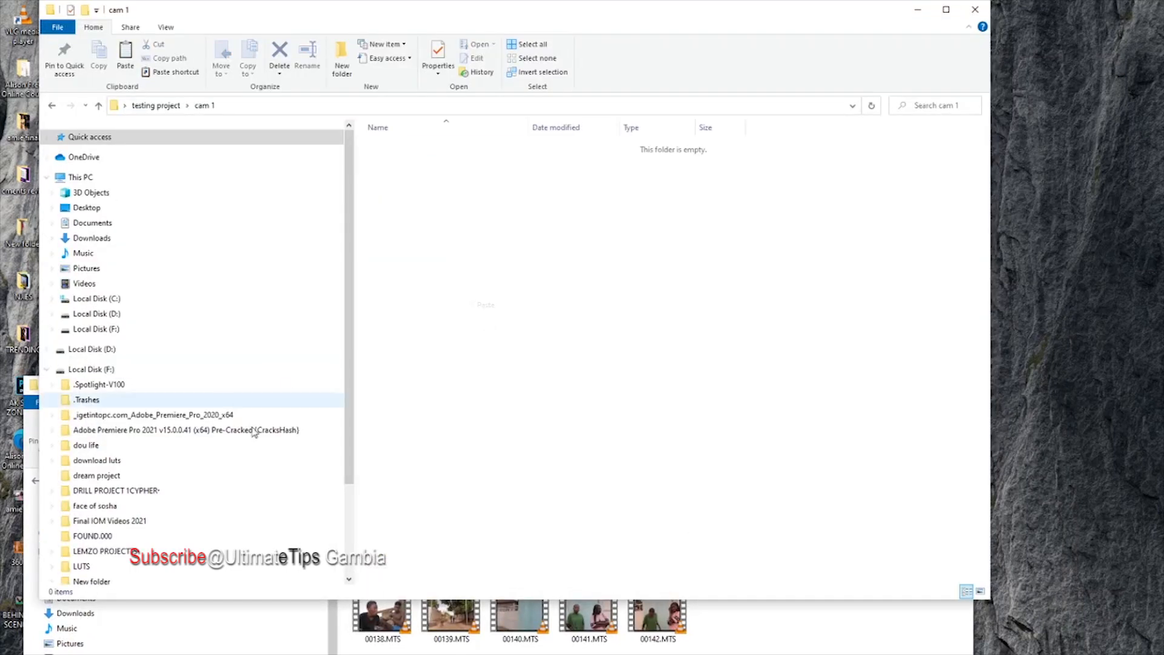
Copy the clips P1280839.MP4 and P1280840.MP4 from the SAM > CAM2 folder on Local Disk (F:).
{"action": "left_click", "coordinate": [823, 633]}
{"action": "left_click_drag", "start_coordinate": [581, 388], "coordinate": [774, 138]}
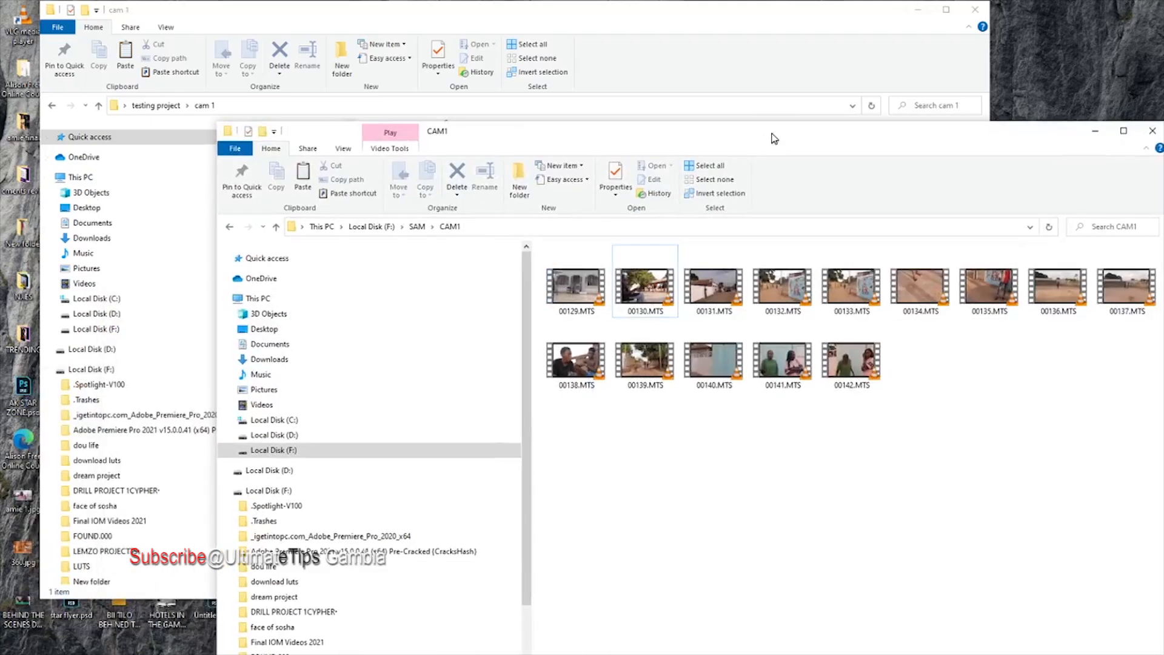
{"action": "left_click", "coordinate": [231, 227]}
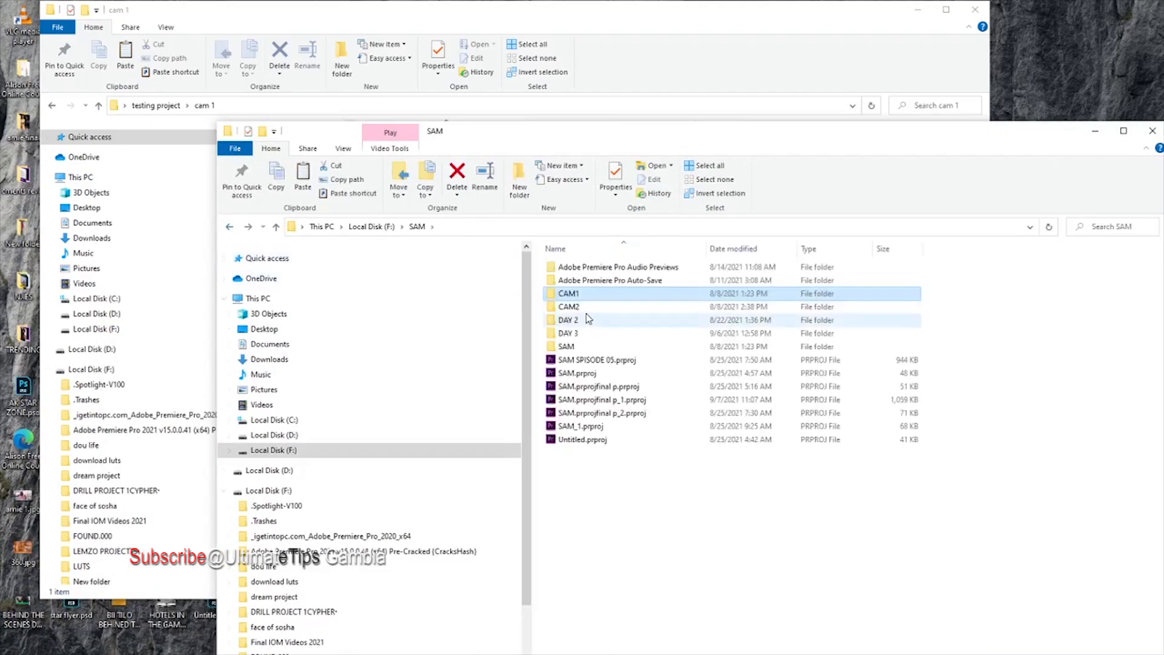
{"action": "double_click", "coordinate": [581, 312]}
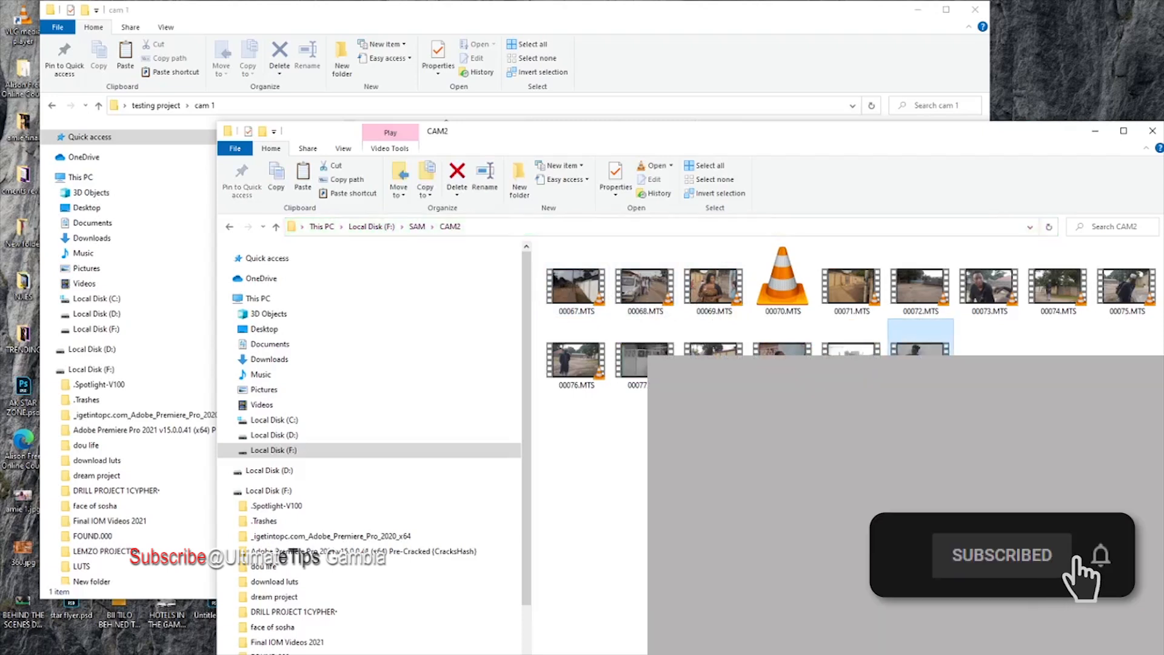
{"action": "left_click_drag", "start_coordinate": [1024, 379], "coordinate": [864, 363]}
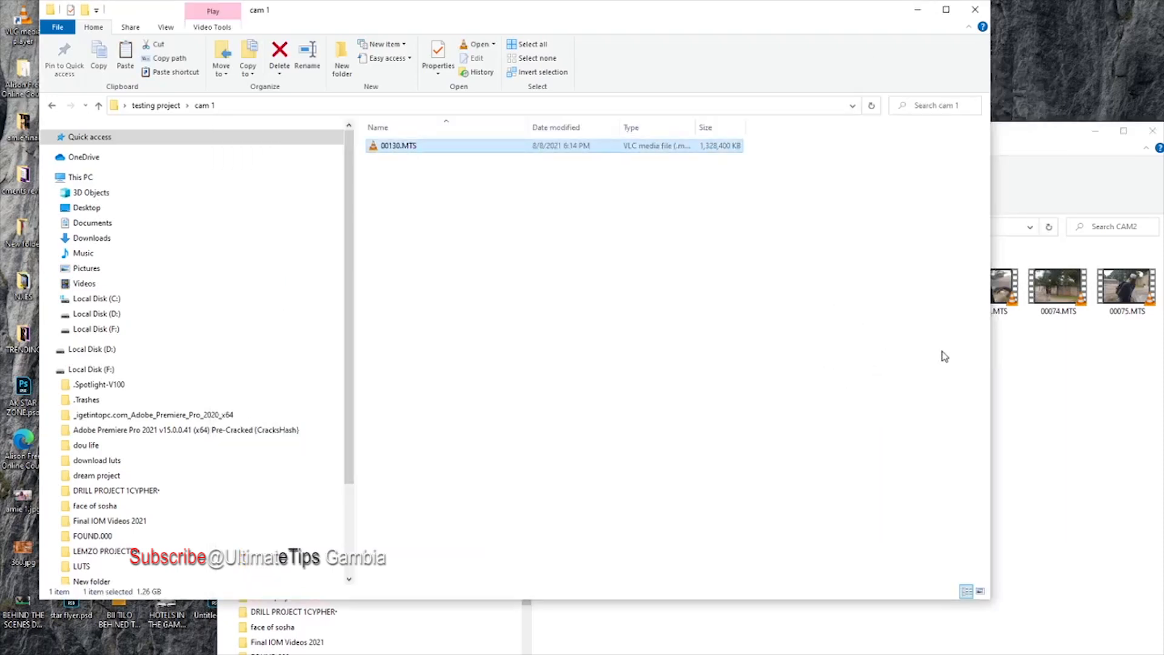
{"action": "left_click", "coordinate": [1057, 369]}
{"action": "left_click_drag", "start_coordinate": [1035, 364], "coordinate": [854, 363]}
{"action": "right_click", "coordinate": [853, 362]}
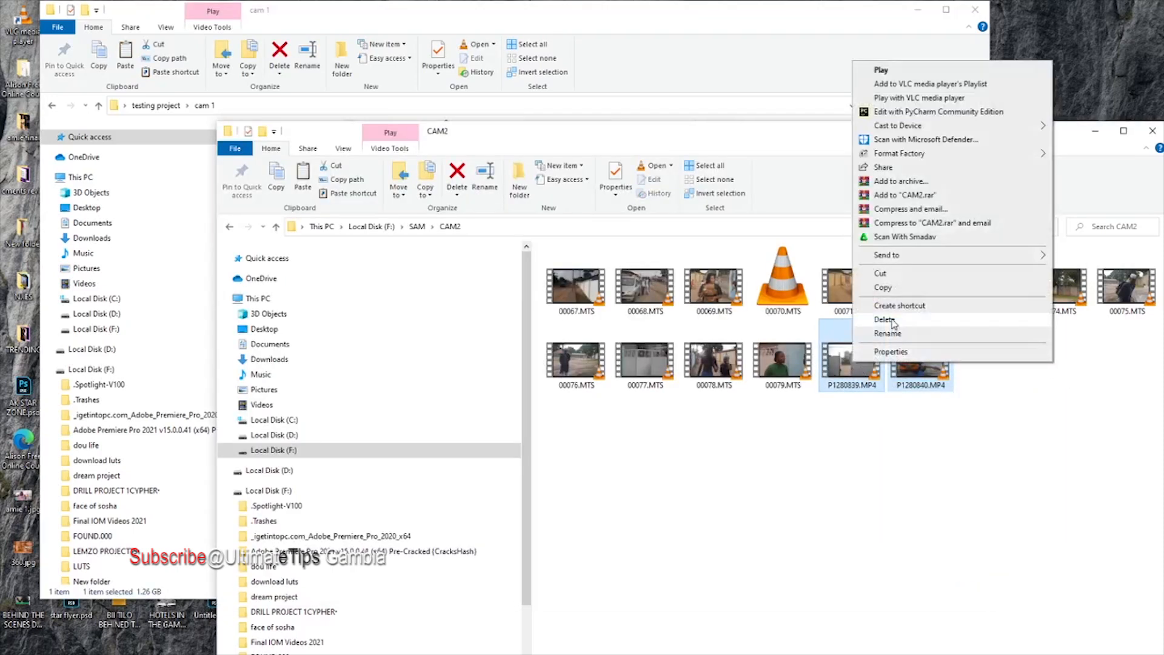
{"action": "left_click", "coordinate": [883, 288]}
Paste the two copied MP4 clips into the cam2 folder of the testing project folder.
{"action": "left_click", "coordinate": [1094, 131]}
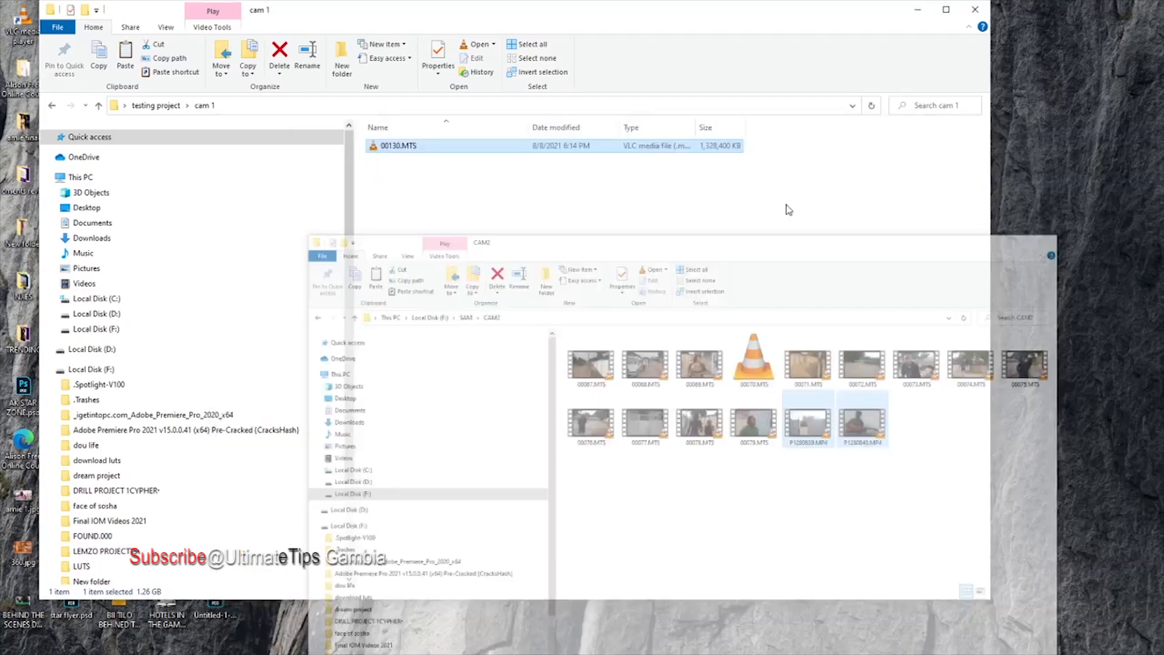
{"action": "left_click", "coordinate": [53, 106]}
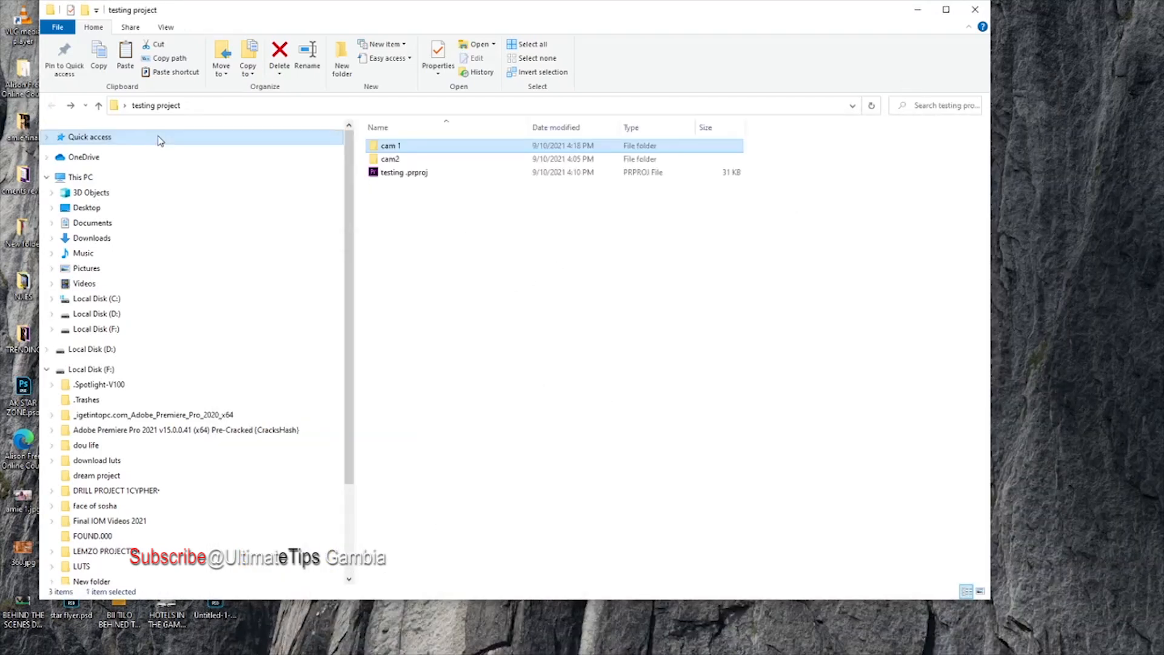
{"action": "double_click", "coordinate": [389, 159]}
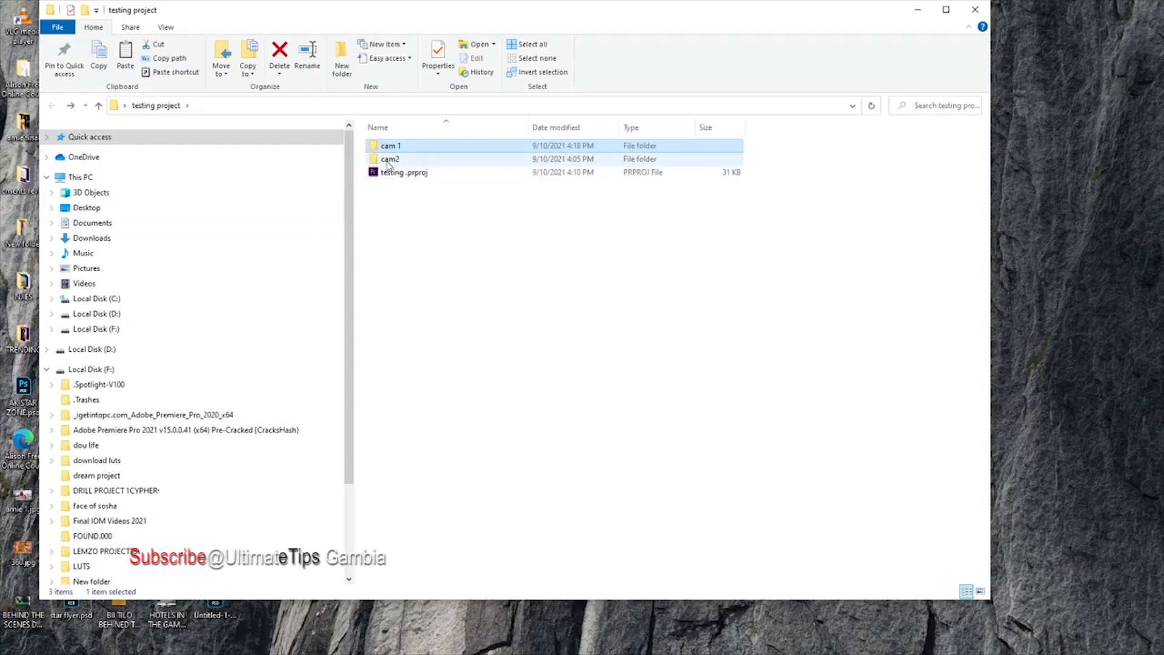
{"action": "right_click", "coordinate": [465, 292]}
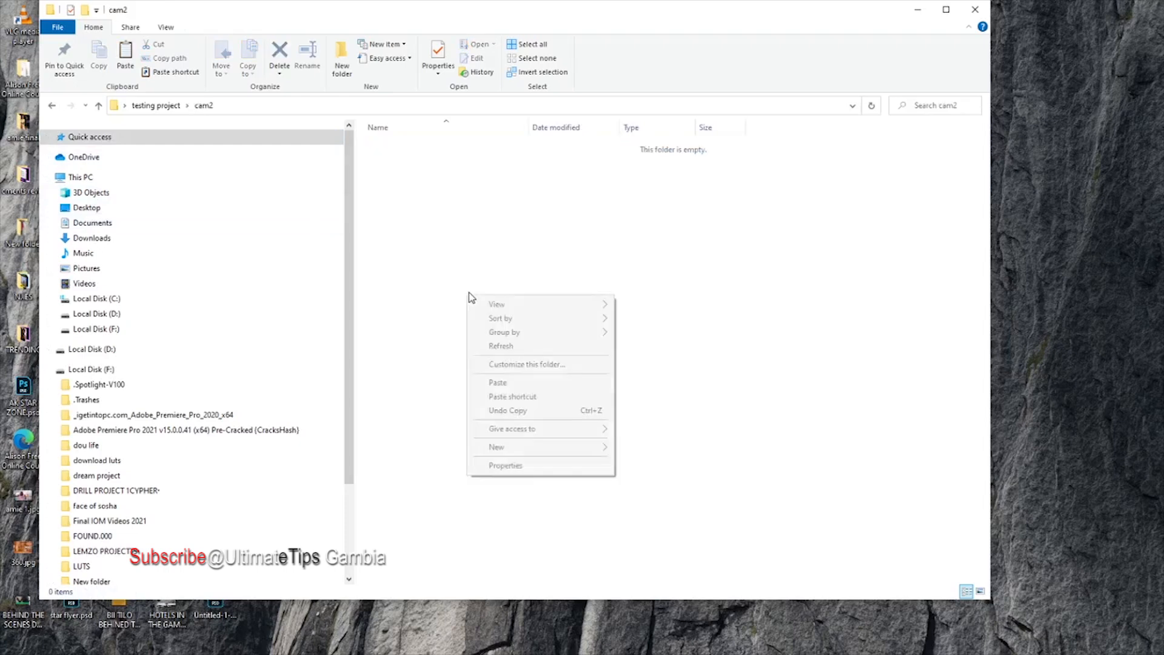
{"action": "left_click", "coordinate": [525, 383]}
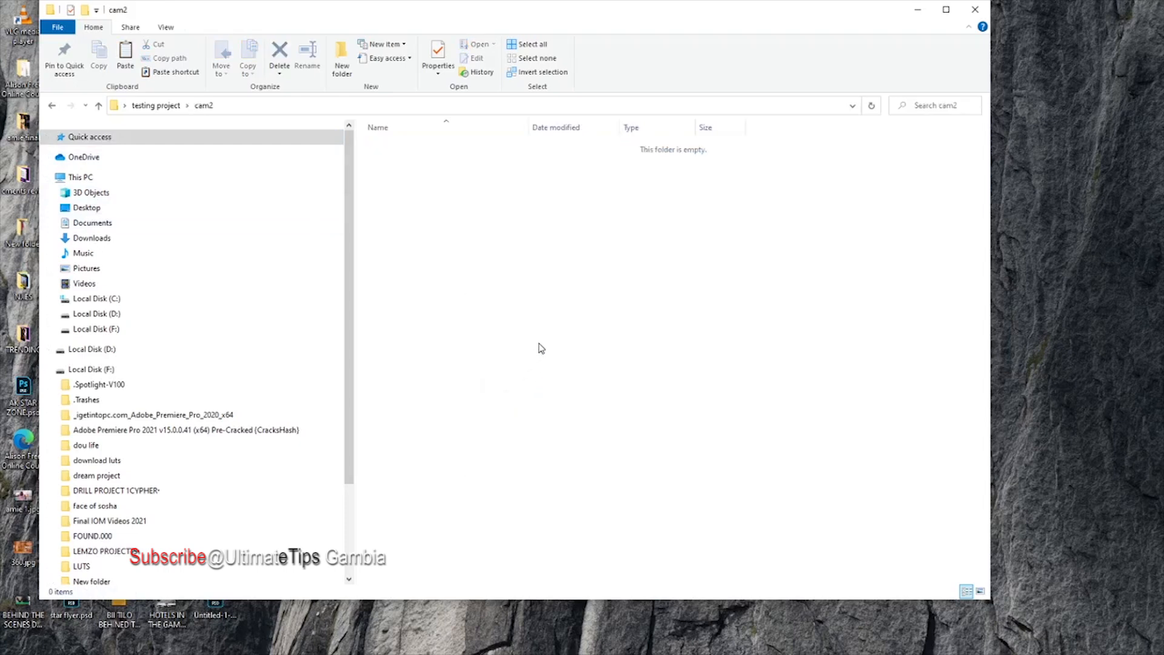
Check the contents of the cam 1 folder, return to the testing project folder and select testing .prproj.
{"action": "left_click", "coordinate": [52, 107]}
{"action": "double_click", "coordinate": [397, 146]}
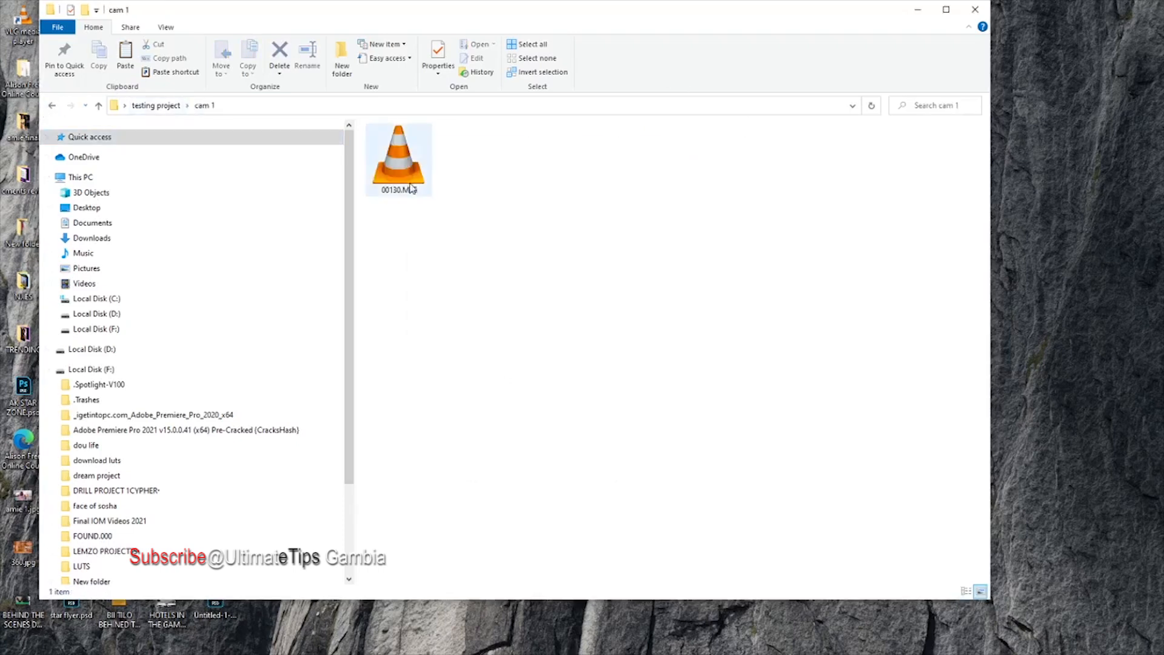
{"action": "left_click", "coordinate": [52, 105]}
{"action": "left_click", "coordinate": [400, 173]}
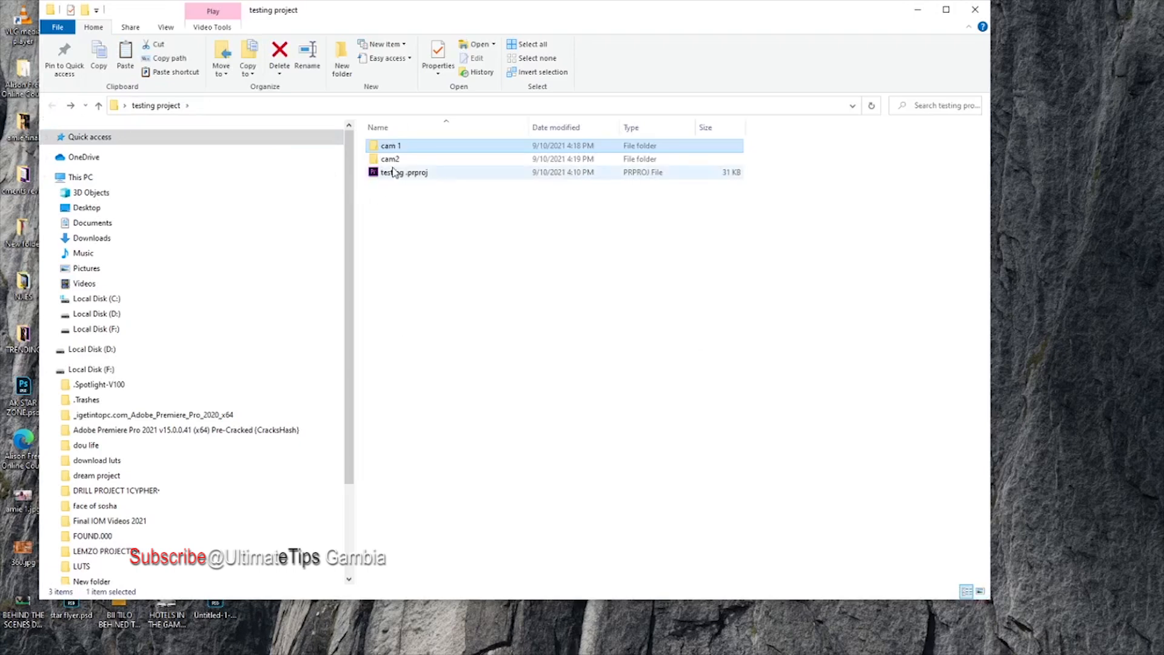
Check the cam2 folder's contents and copy the clip 00129.MTS from the SAM > CAM1 folder on Local Disk (F:).
{"action": "double_click", "coordinate": [391, 160]}
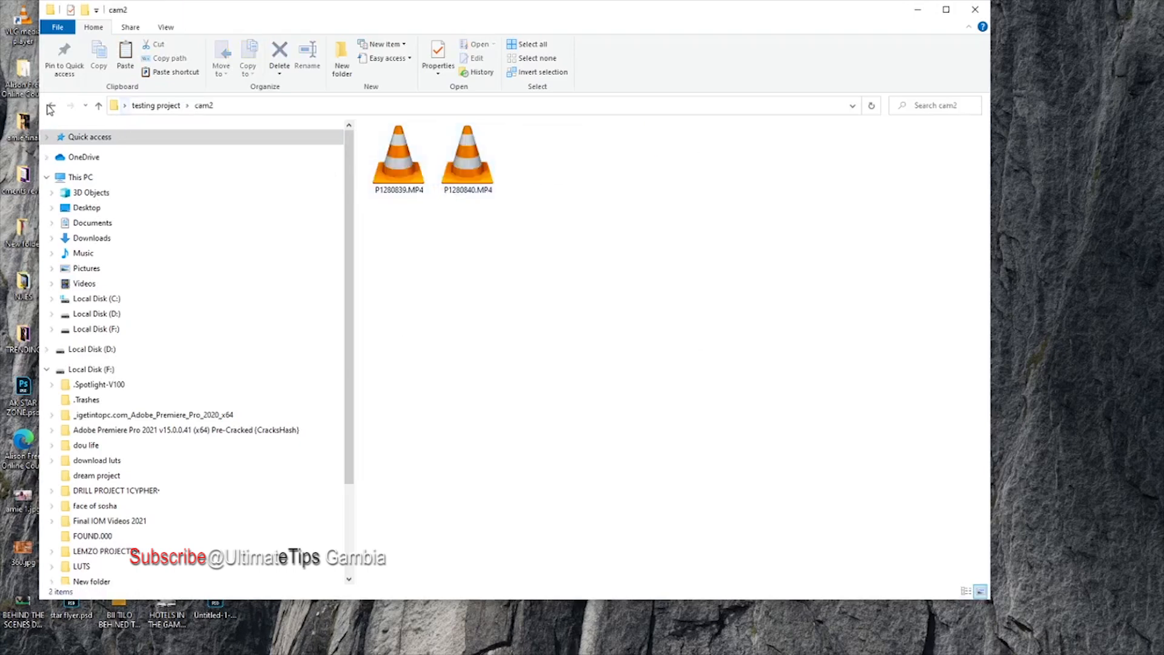
{"action": "left_click", "coordinate": [51, 106]}
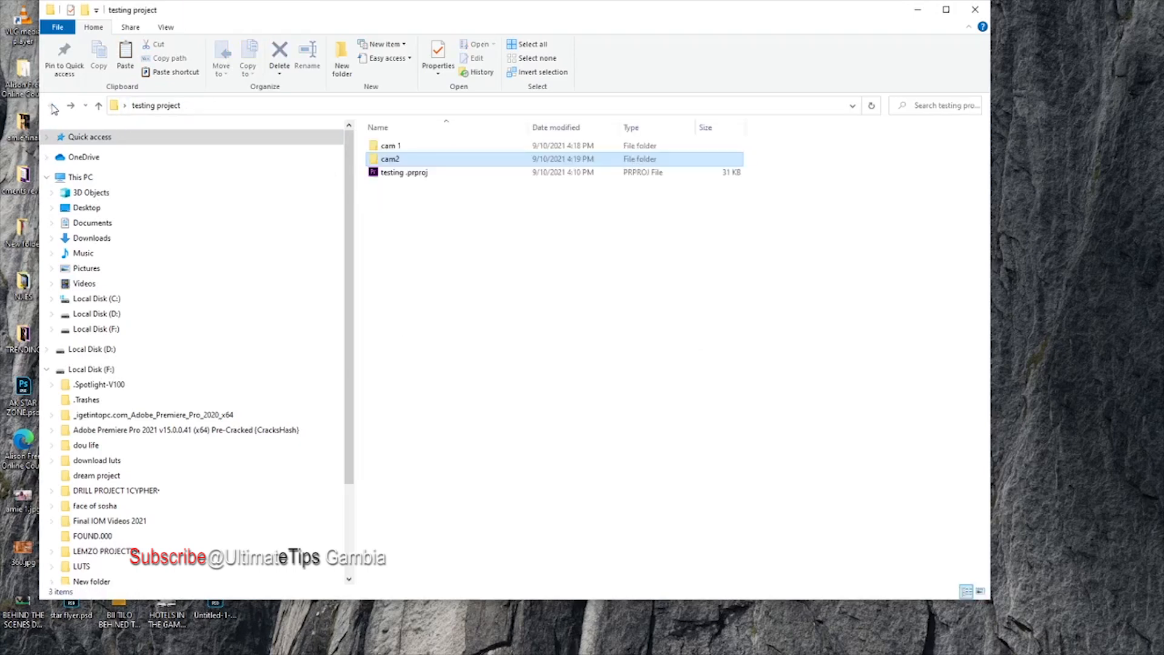
{"action": "left_click", "coordinate": [115, 331]}
{"action": "left_click", "coordinate": [796, 262]}
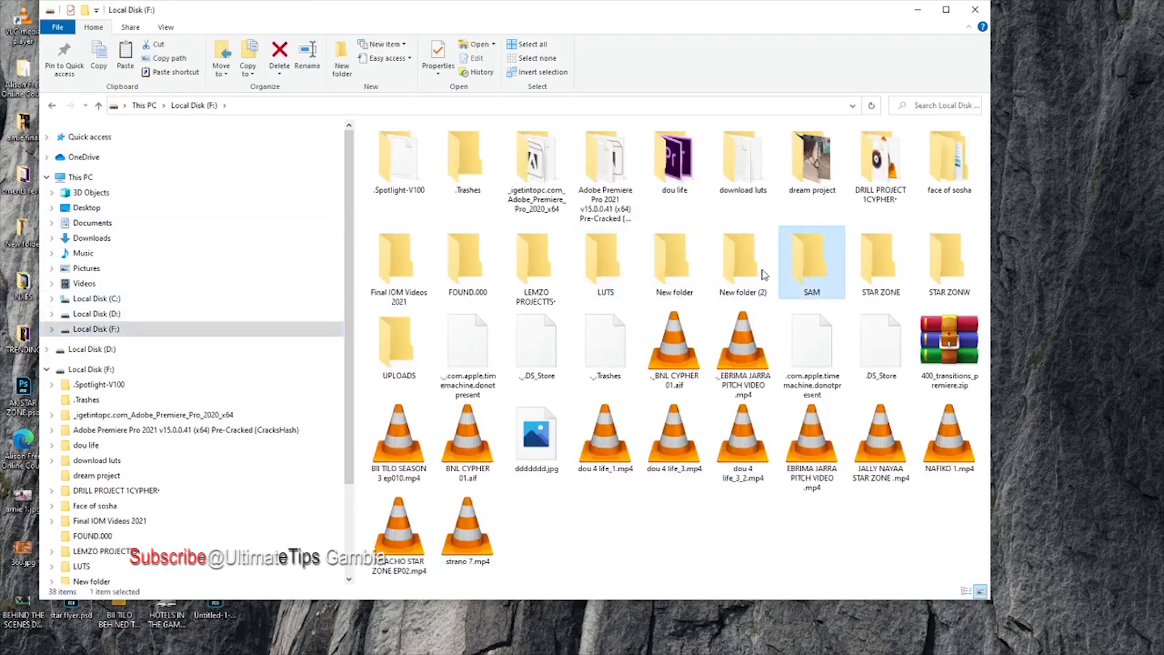
{"action": "key", "text": "Return"}
{"action": "double_click", "coordinate": [416, 176]}
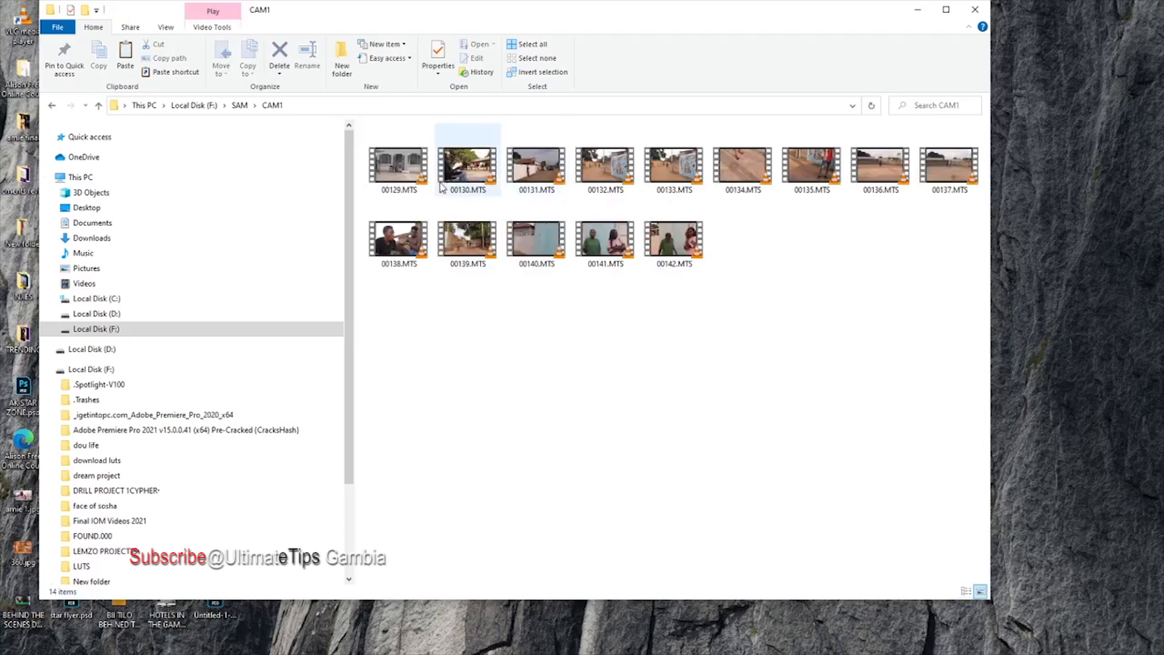
{"action": "left_click", "coordinate": [407, 167]}
{"action": "right_click", "coordinate": [407, 165]}
{"action": "left_click", "coordinate": [442, 434]}
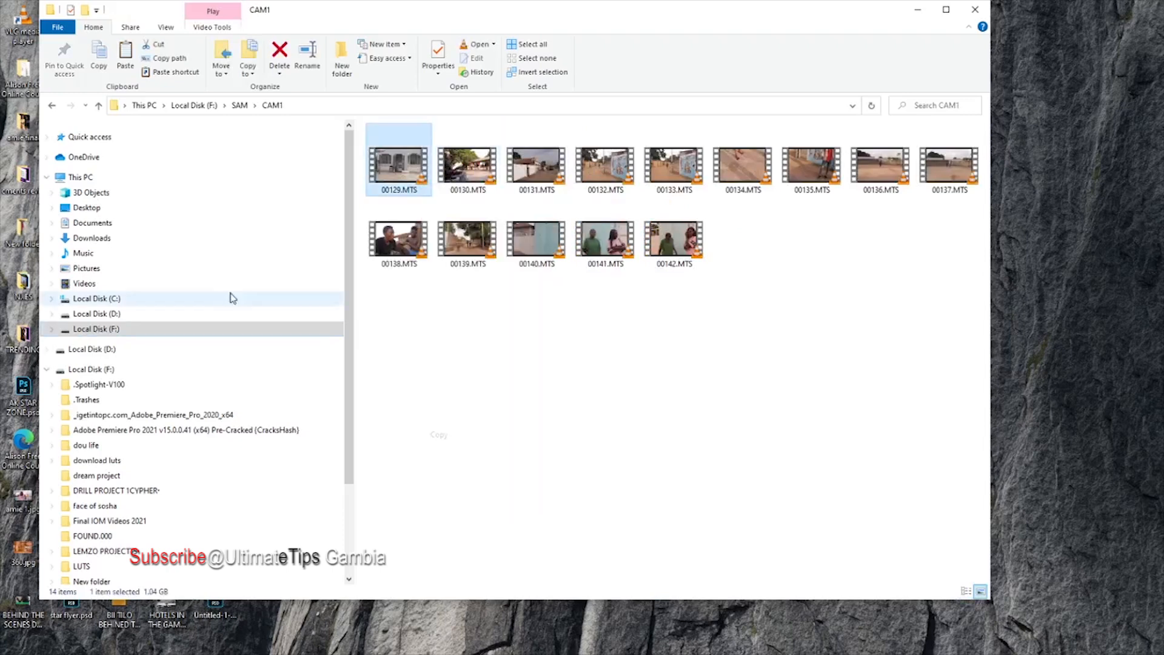
Paste the copied clip 00129.MTS into the cam 1 folder of the desktop's testing project folder.
{"action": "left_click", "coordinate": [917, 9]}
{"action": "double_click", "coordinate": [500, 72]}
{"action": "double_click", "coordinate": [332, 149]}
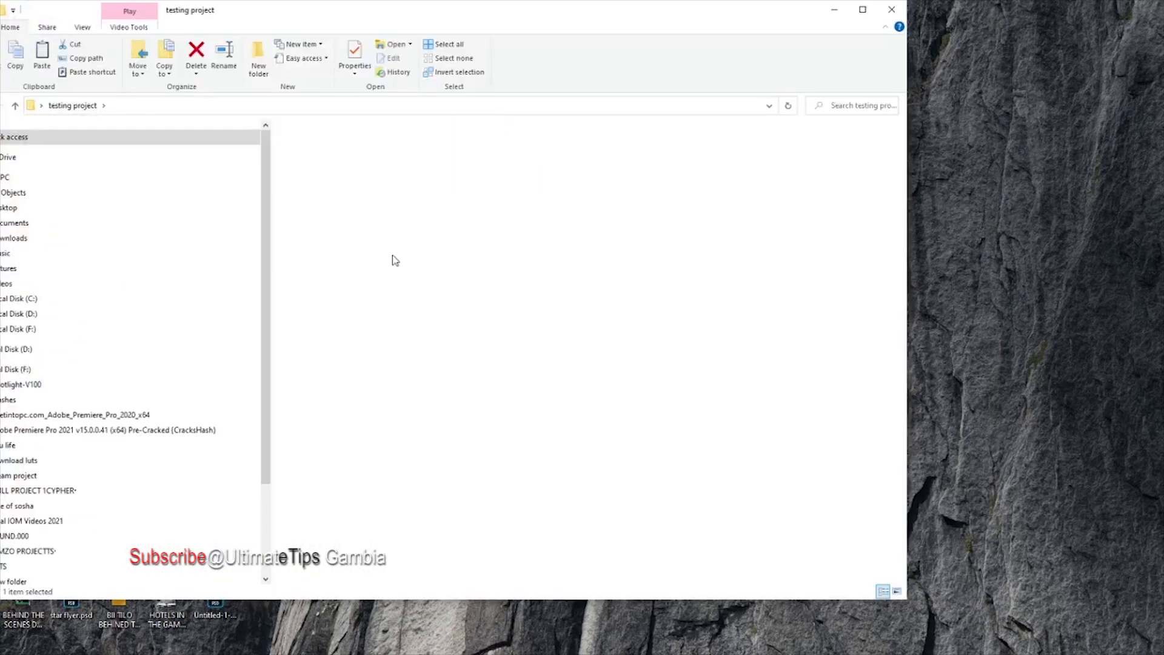
{"action": "right_click", "coordinate": [435, 302]}
{"action": "left_click", "coordinate": [501, 392]}
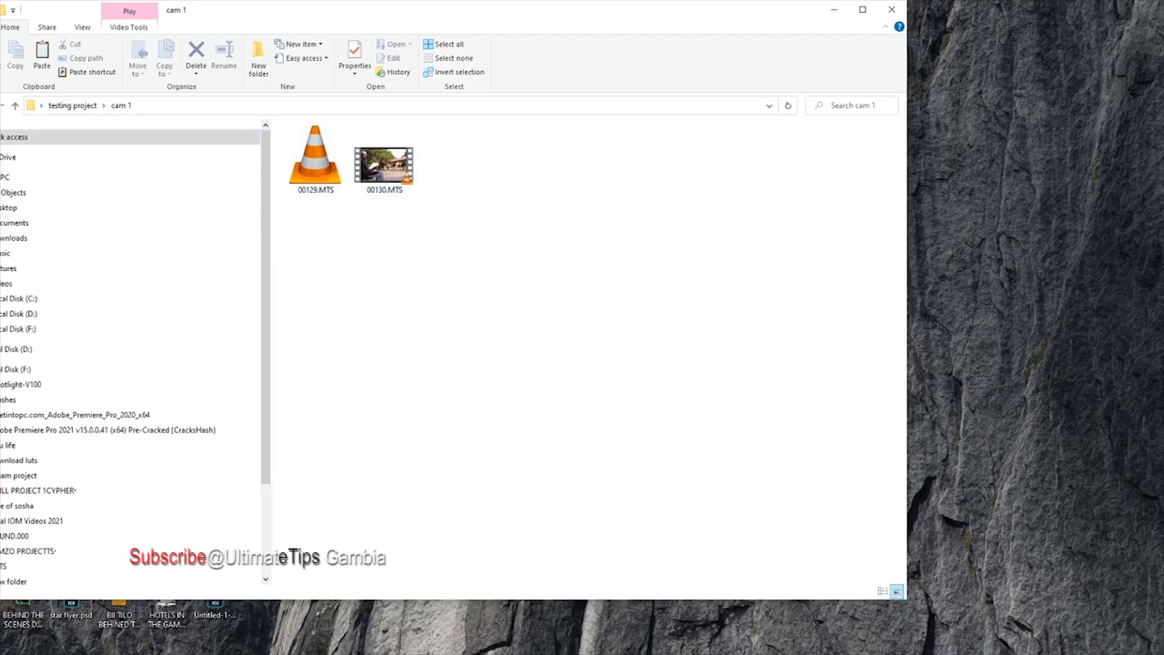
Switch to the testing project in Premiere Pro with its window maximised and try out the Selection tool.
{"action": "key", "text": "alt+Up"}
{"action": "double_click", "coordinate": [306, 161]}
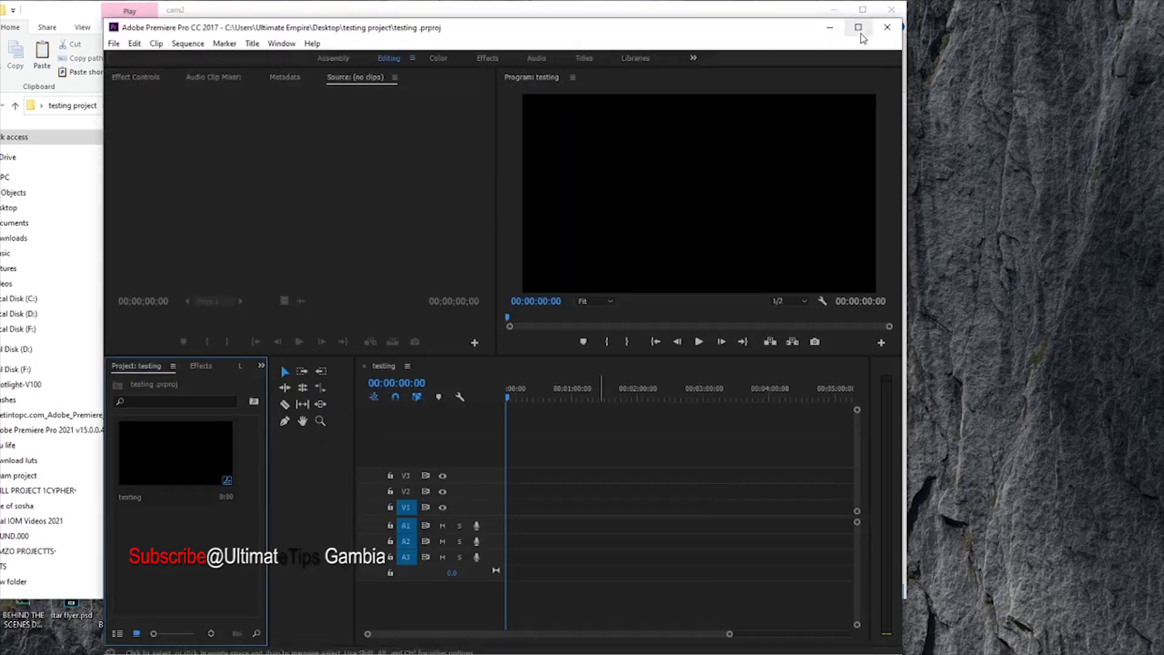
{"action": "left_click", "coordinate": [859, 32]}
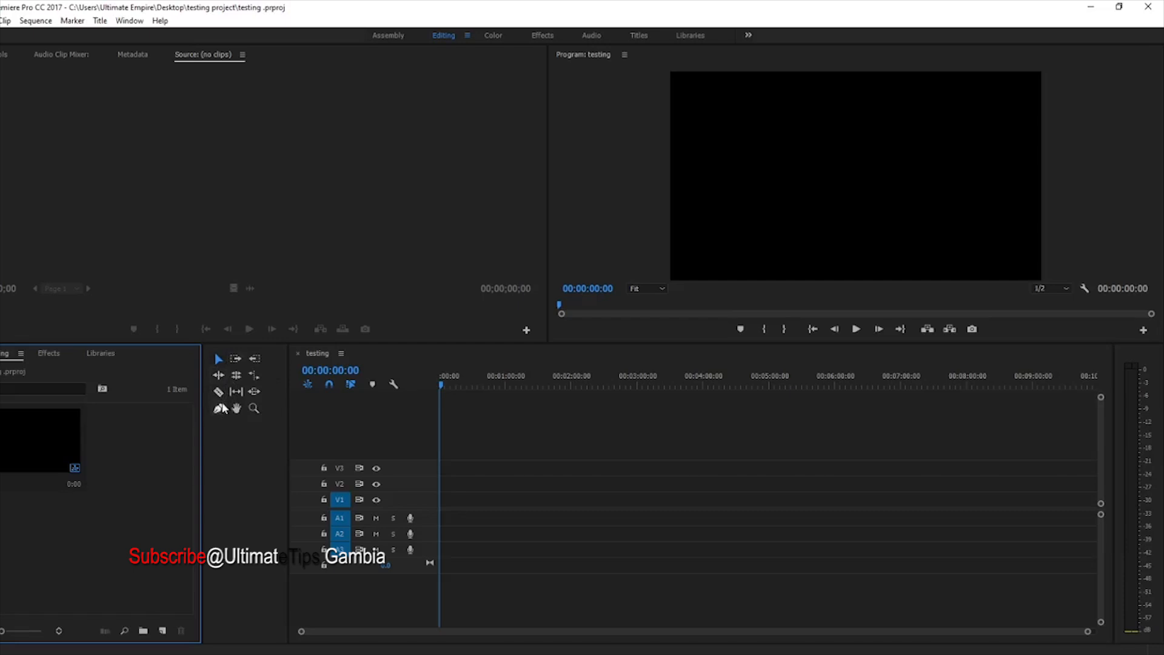
{"action": "left_click", "coordinate": [219, 359]}
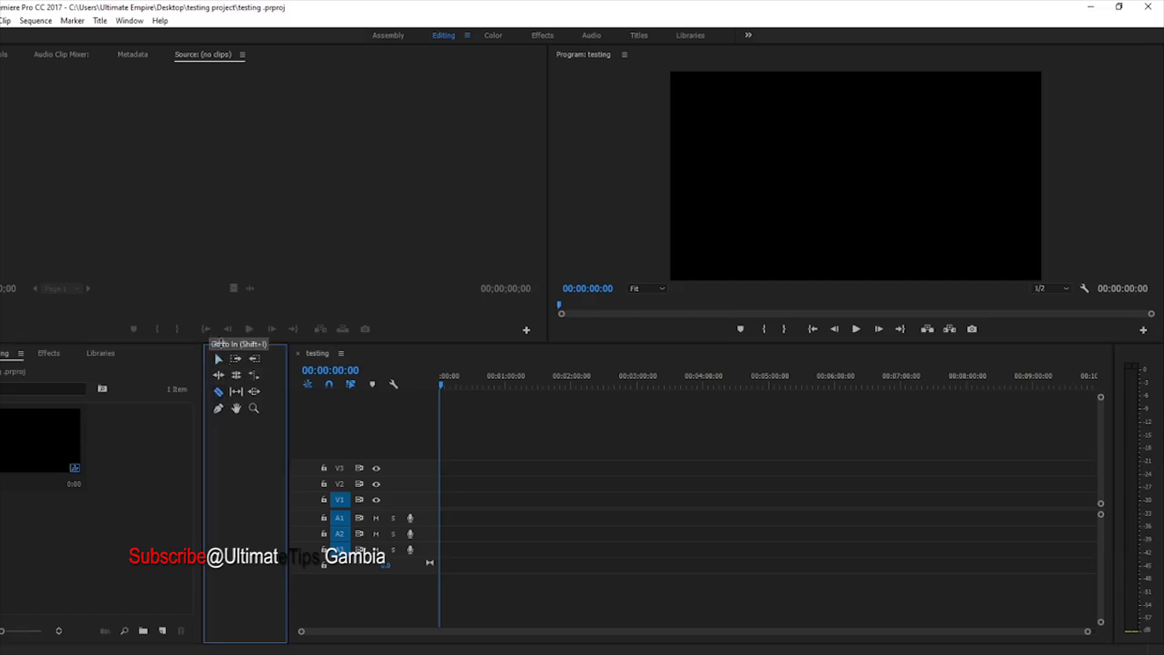
{"action": "left_click", "coordinate": [232, 360]}
Import 00129.MTS from the testing project's cam 1 folder into the Premiere Pro project.
{"action": "left_click", "coordinate": [1091, 11]}
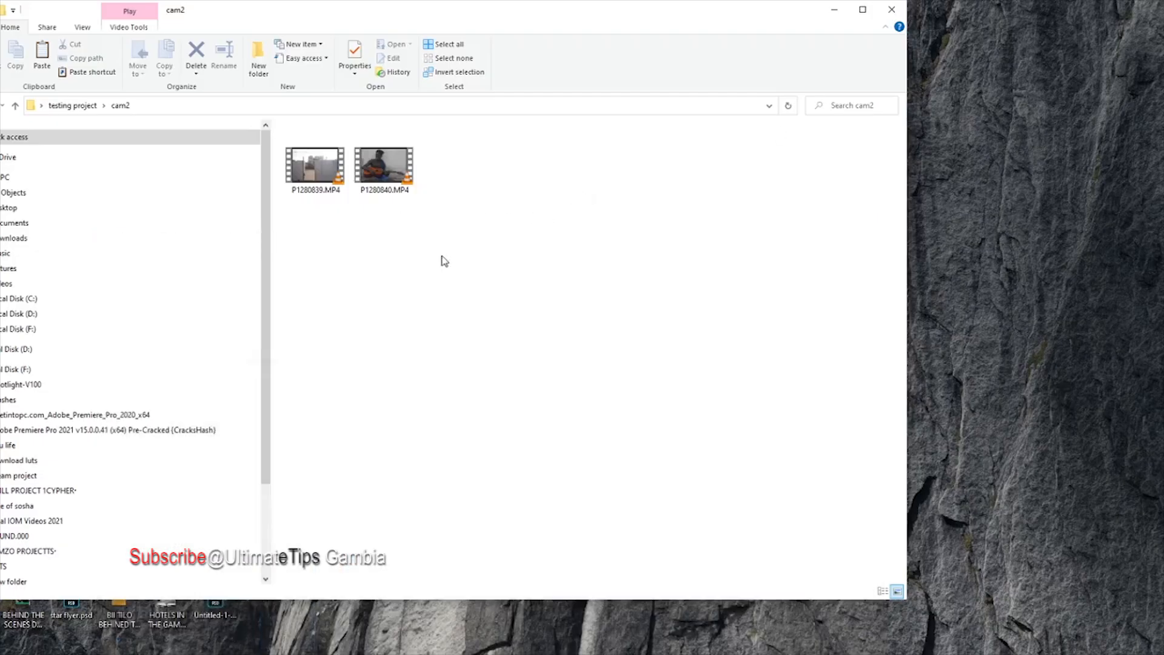
{"action": "left_click", "coordinate": [15, 106]}
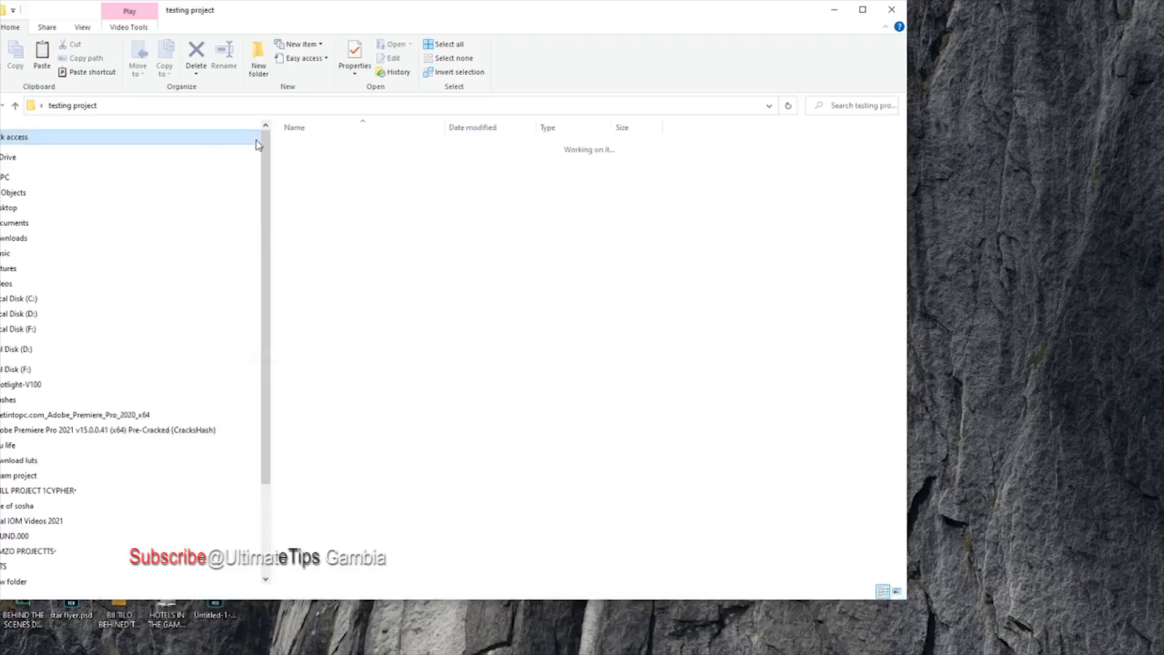
{"action": "double_click", "coordinate": [329, 146]}
{"action": "left_click_drag", "start_coordinate": [340, 179], "coordinate": [151, 456]}
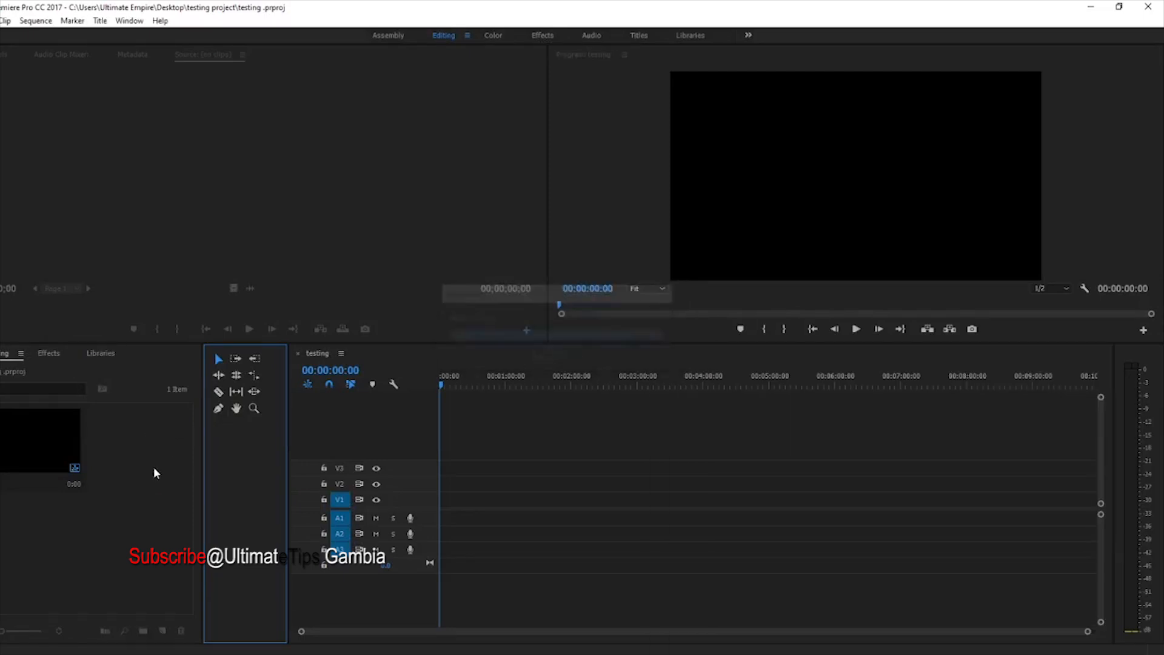
Place 00129.MTS on tracks V1 and A1, keeping the existing sequence settings, and align it to the sequence start.
{"action": "left_click_drag", "start_coordinate": [151, 483], "coordinate": [460, 515]}
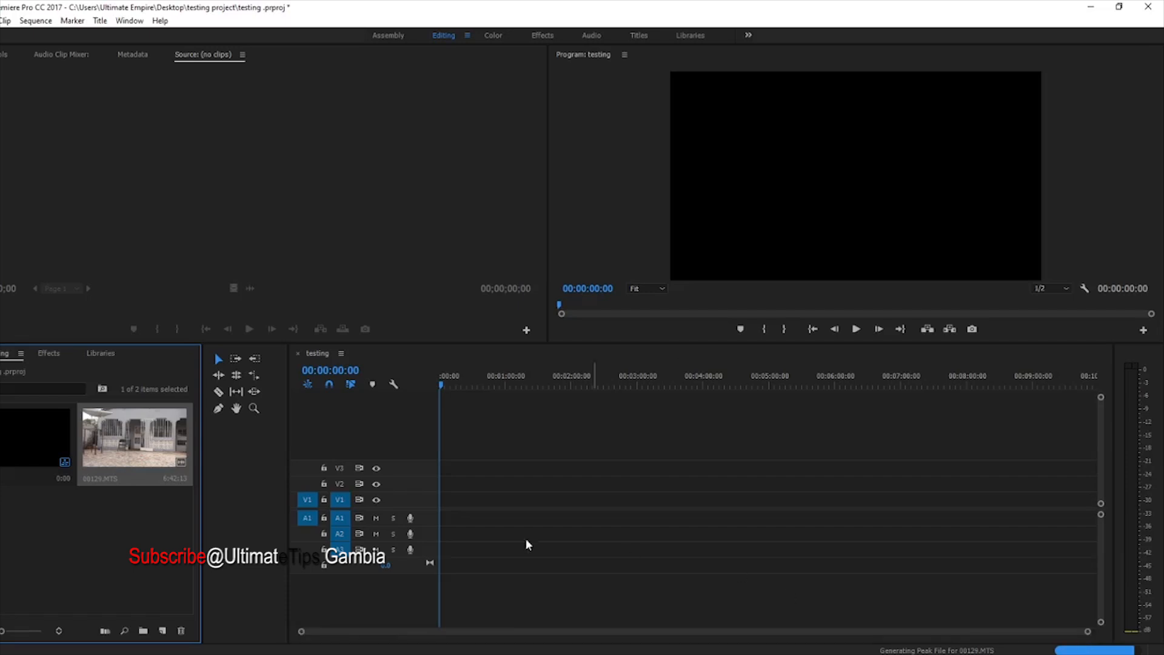
{"action": "left_click_drag", "start_coordinate": [121, 436], "coordinate": [462, 546]}
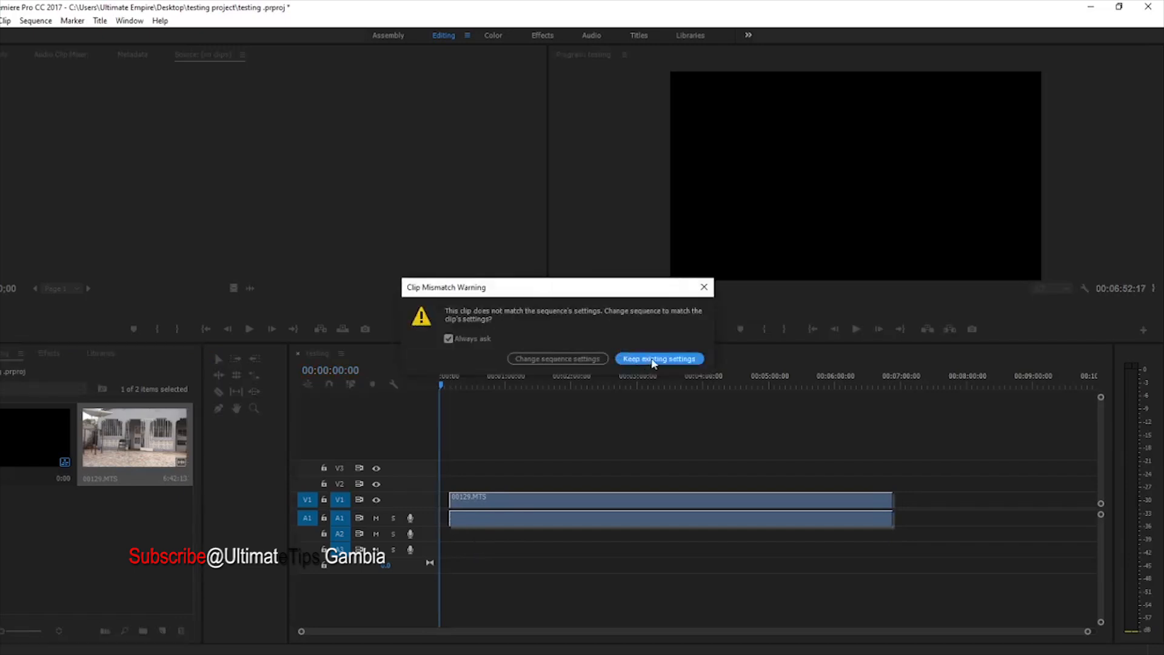
{"action": "left_click_drag", "start_coordinate": [519, 291], "coordinate": [455, 275]}
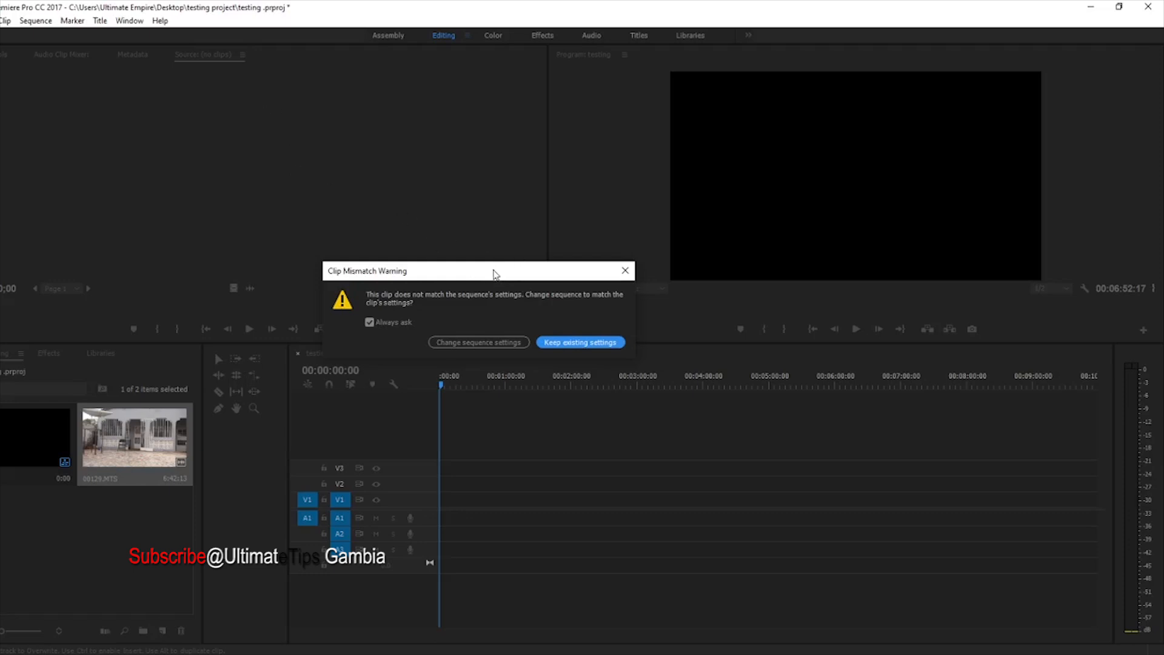
{"action": "left_click", "coordinate": [578, 342]}
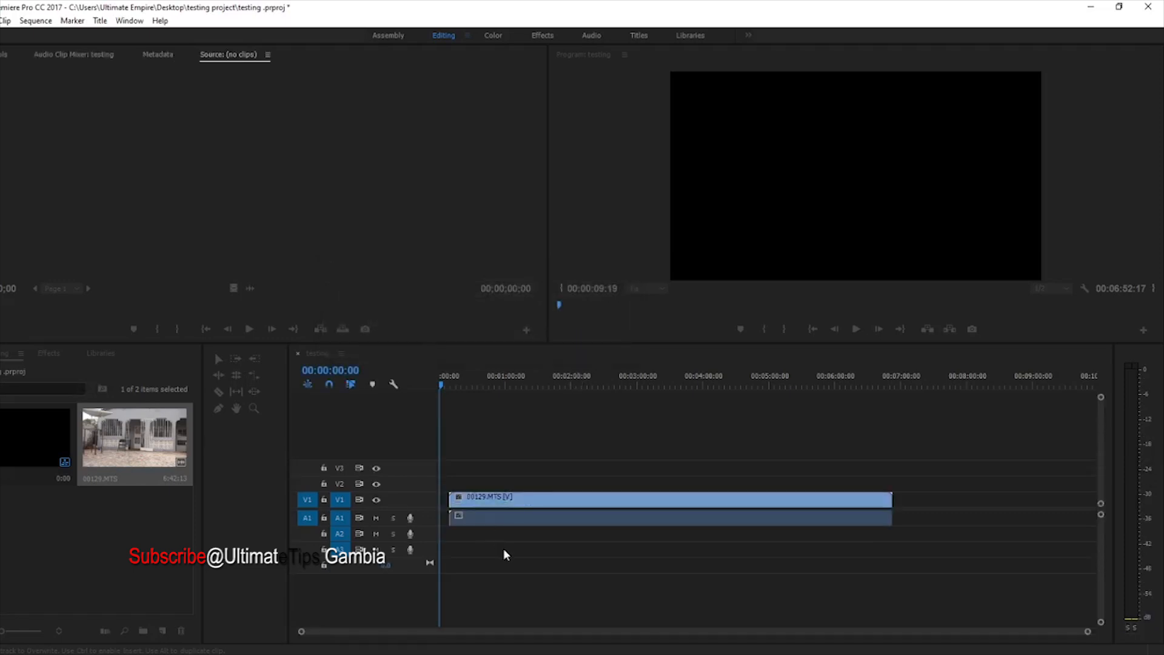
{"action": "left_click_drag", "start_coordinate": [492, 502], "coordinate": [459, 509]}
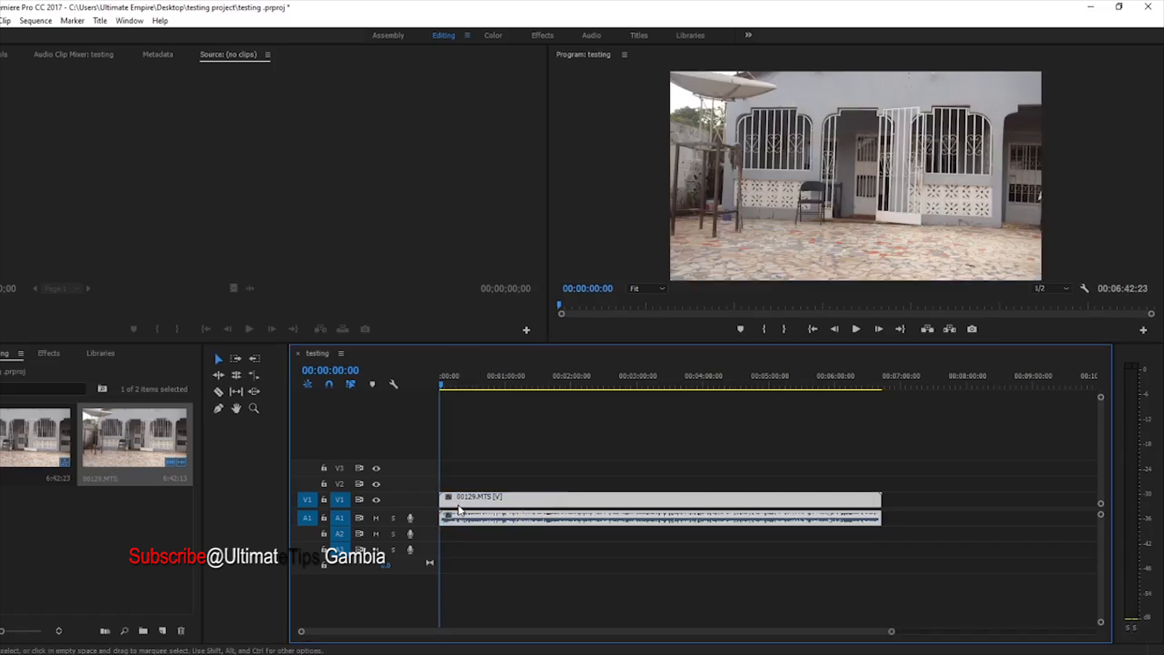
{"action": "left_click", "coordinate": [552, 550]}
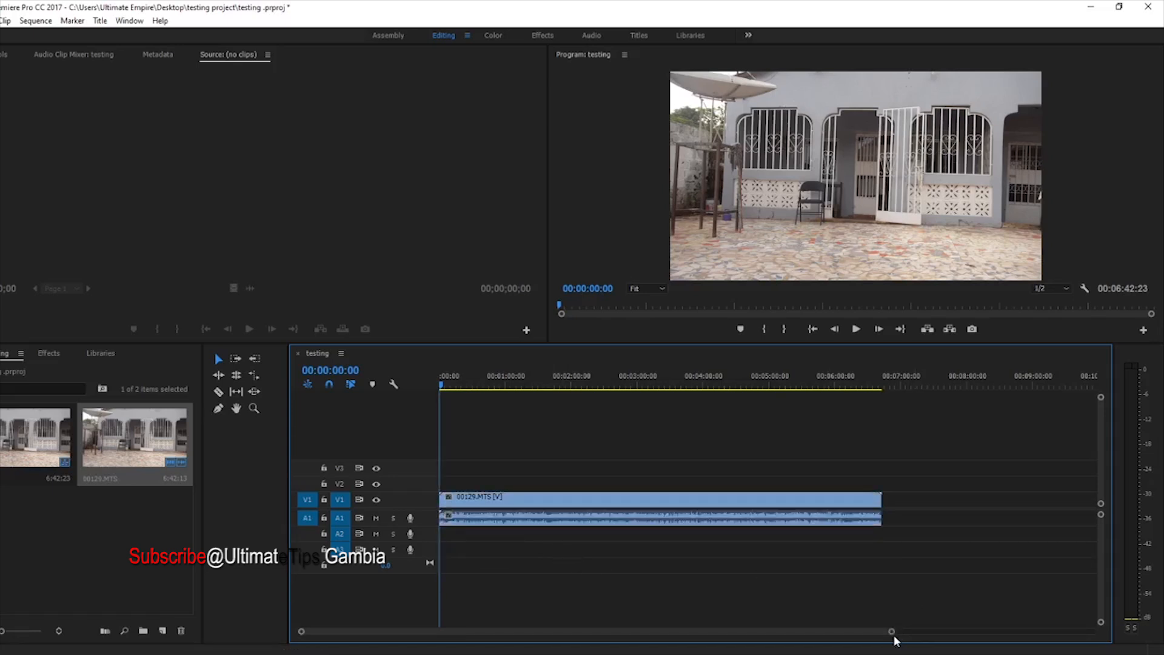
Play the testing sequence from 00:00:04:15 and stop playback at 00:00:12:21.
{"action": "left_click", "coordinate": [444, 378]}
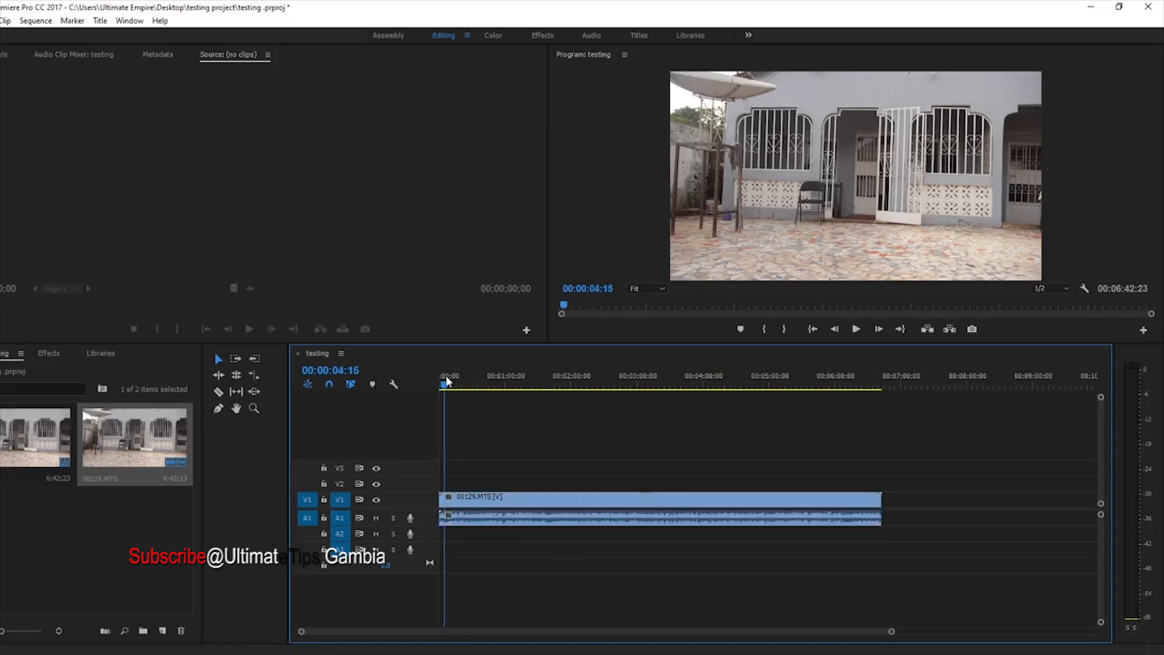
{"action": "key", "text": "space"}
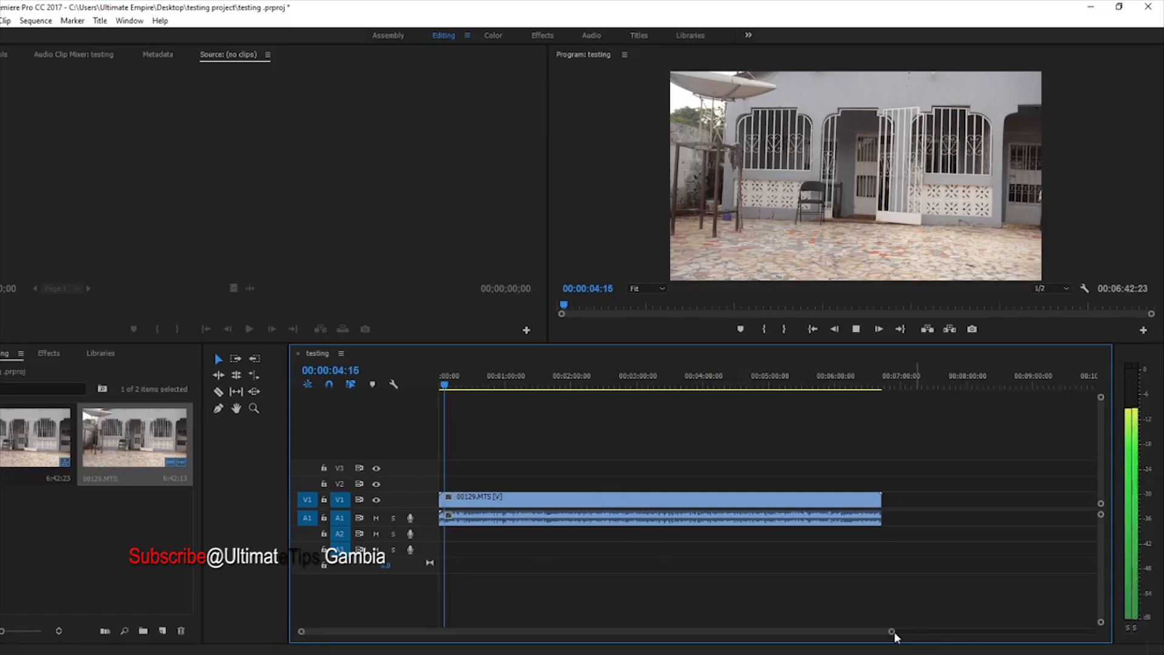
{"action": "left_click_drag", "start_coordinate": [896, 631], "coordinate": [946, 598]}
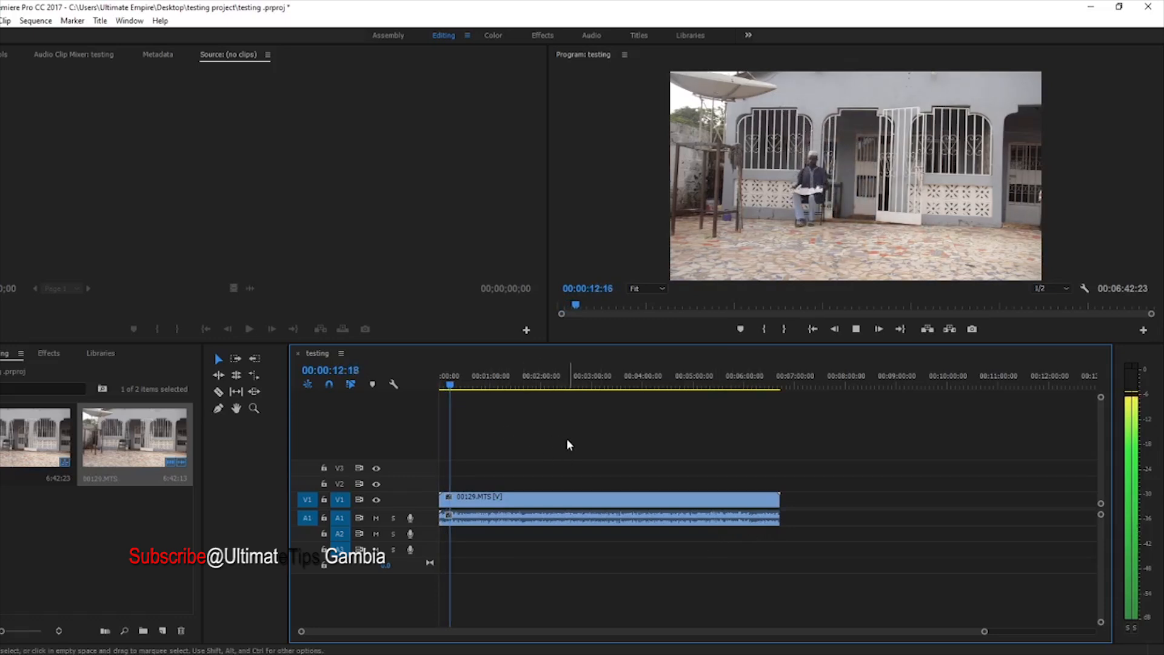
{"action": "key", "text": "space"}
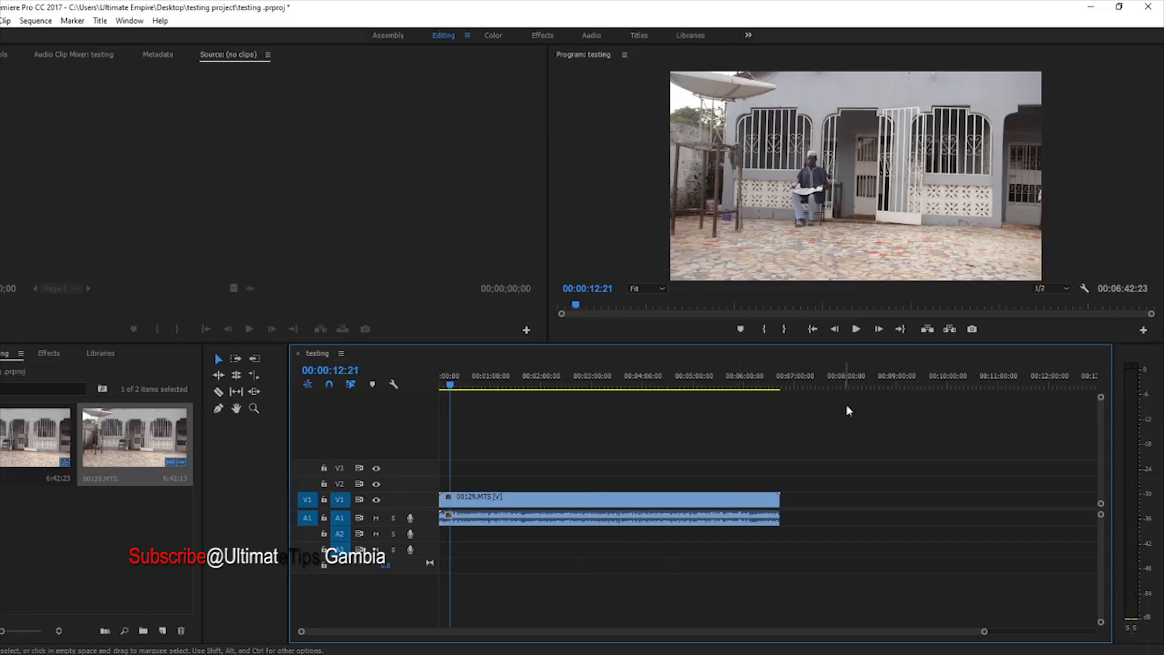
Split the 00129.MTS clip at the playhead, 00:00:12:21, with the Razor tool.
{"action": "left_click", "coordinate": [493, 505]}
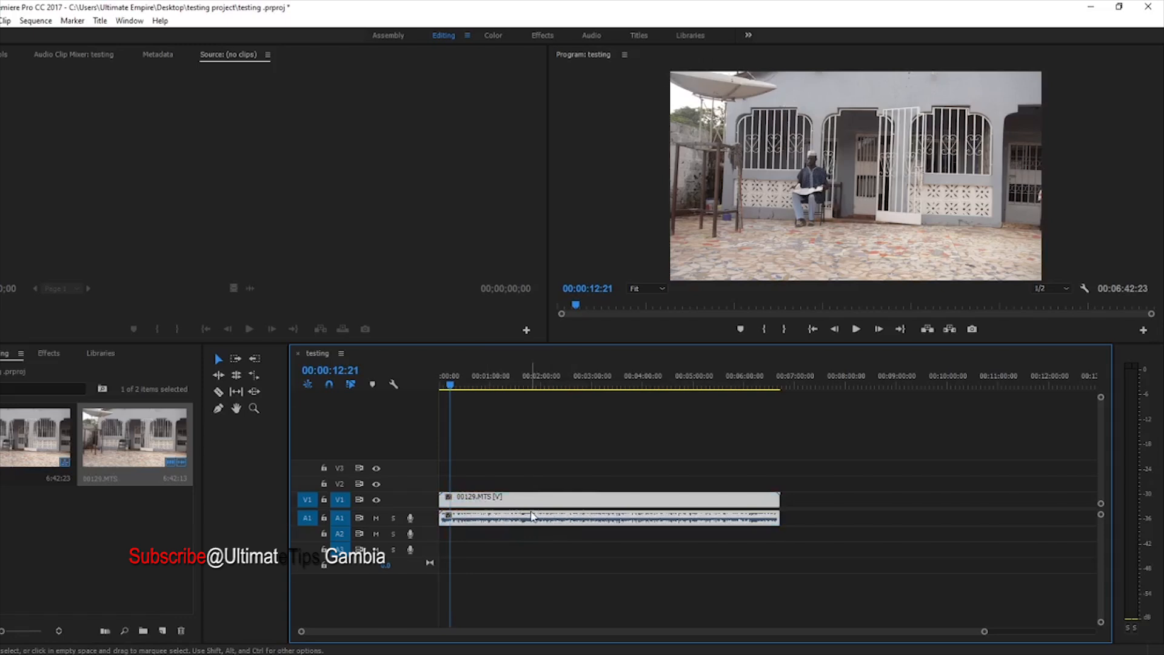
{"action": "key", "text": "c"}
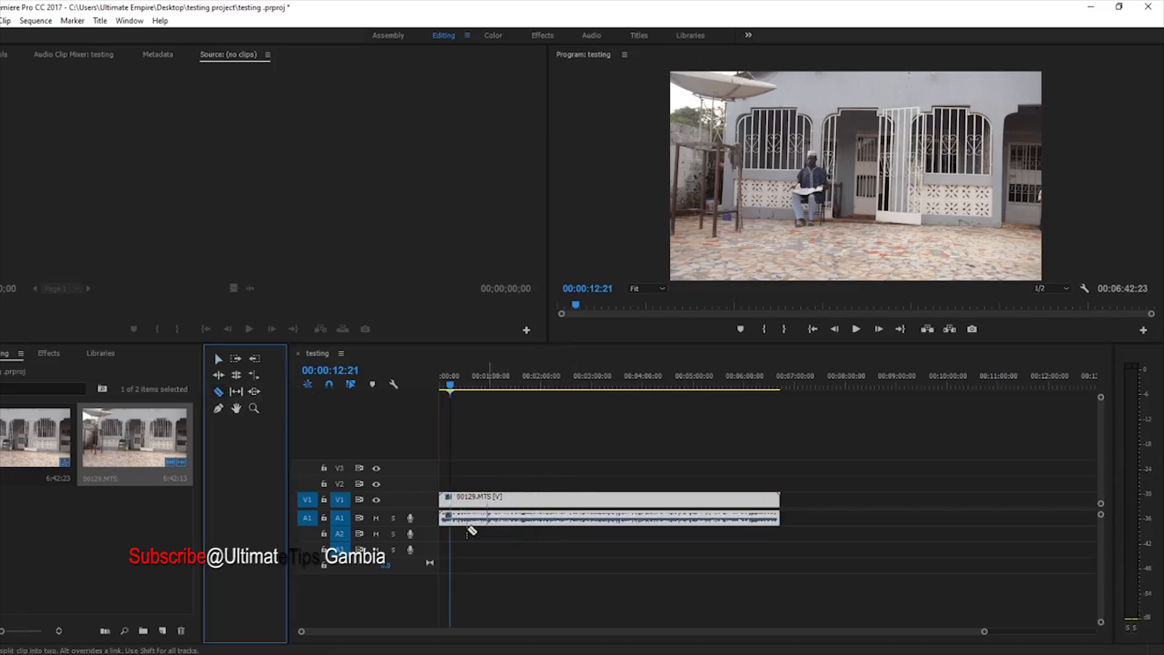
{"action": "left_click", "coordinate": [459, 508]}
{"action": "left_click", "coordinate": [983, 632]}
{"action": "left_click_drag", "start_coordinate": [983, 632], "coordinate": [503, 632]}
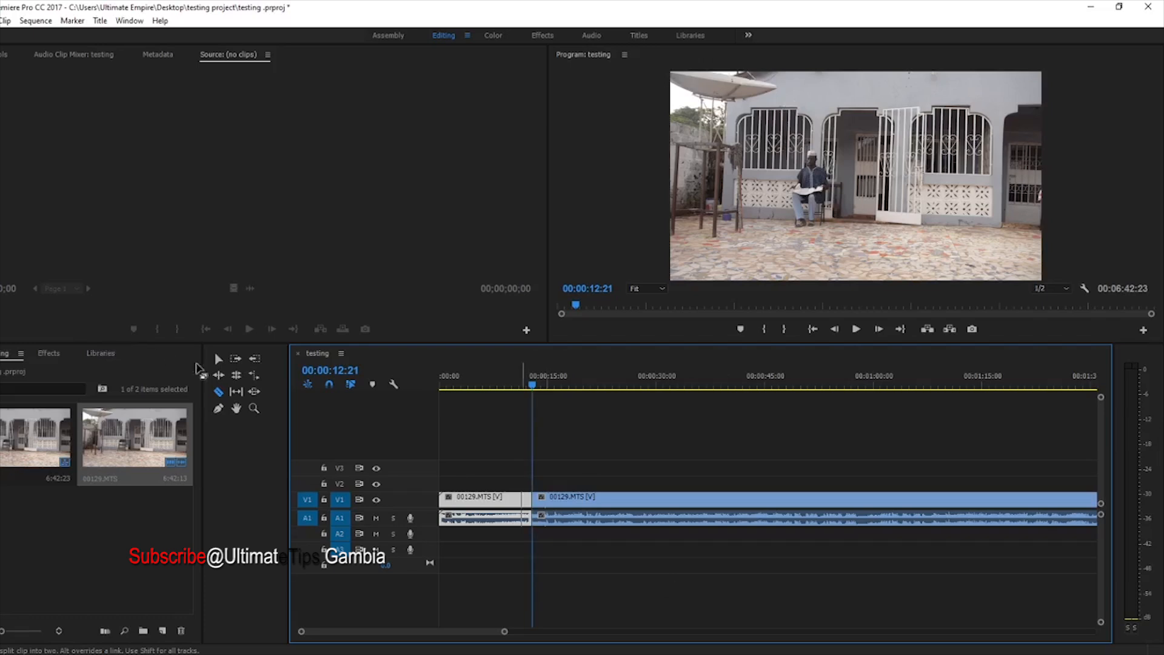
Undo the split of the 00129.MTS clip.
{"action": "left_click", "coordinate": [0, 20]}
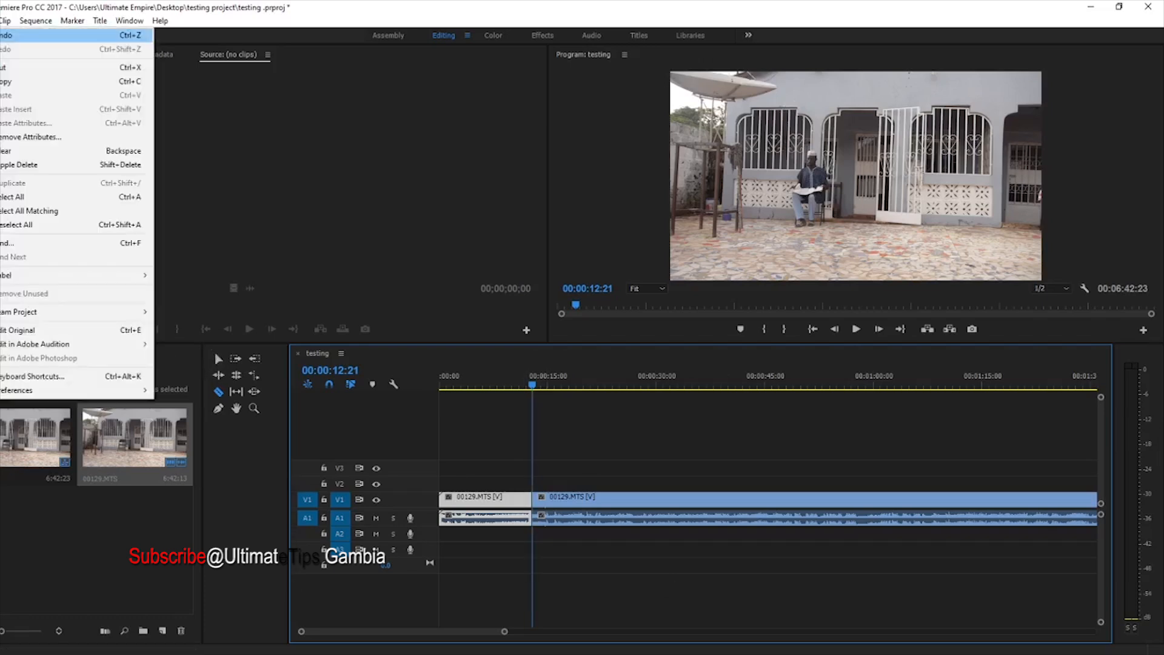
{"action": "left_click", "coordinate": [1, 39]}
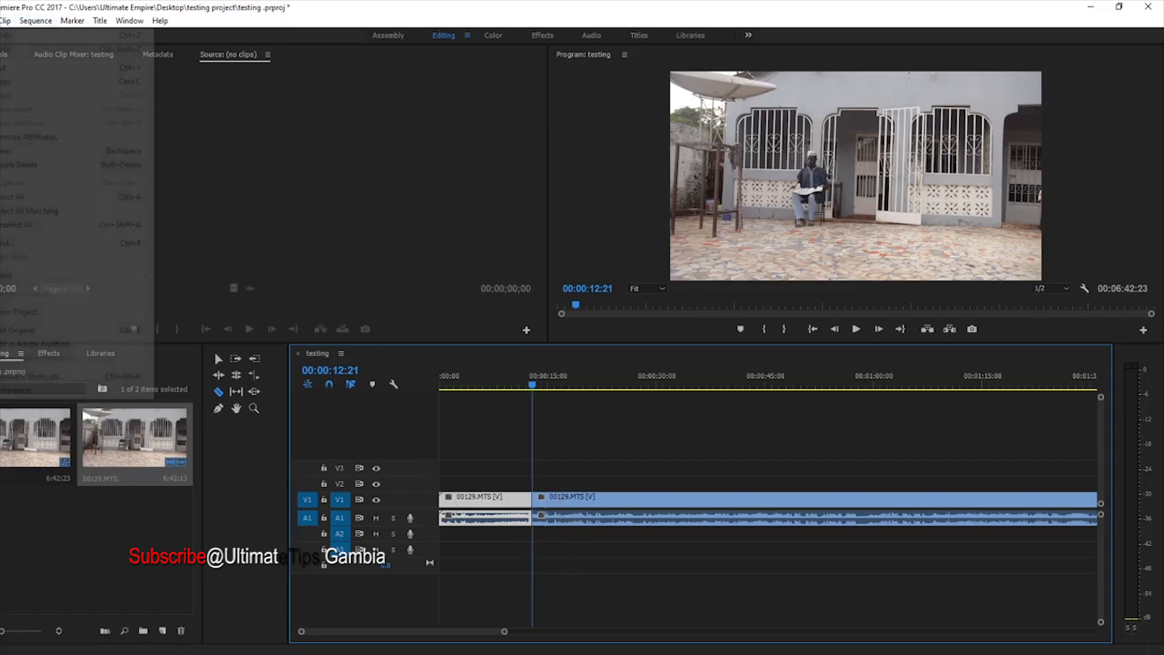
{"action": "left_click", "coordinate": [0, 21]}
{"action": "left_click", "coordinate": [2, 39]}
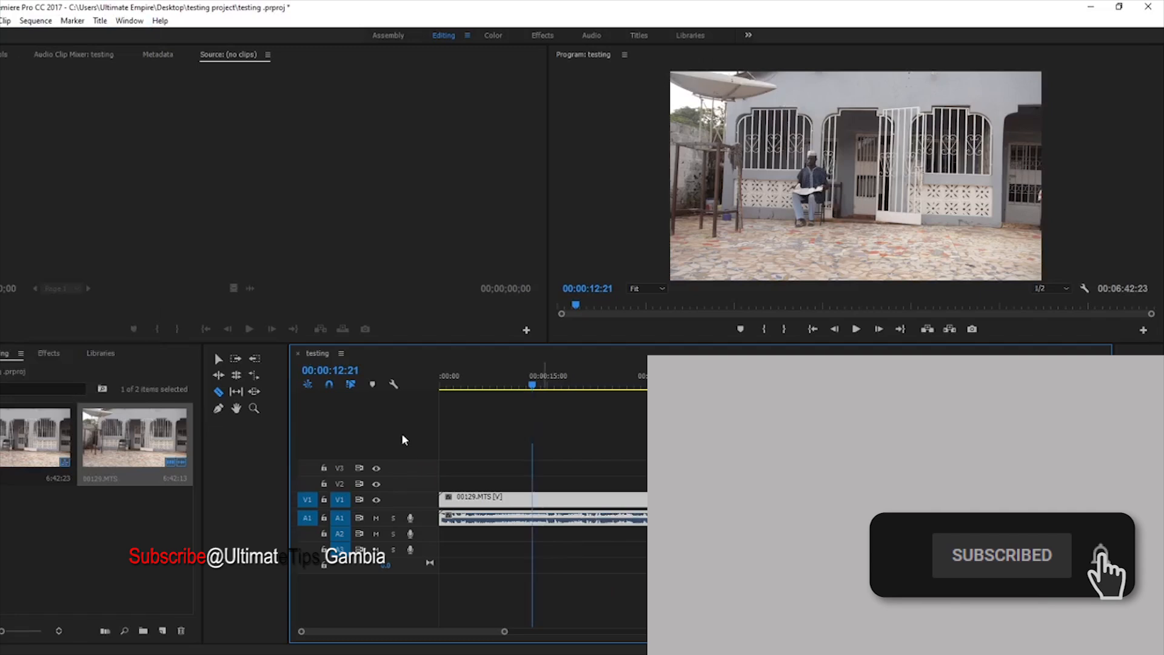
Move the 00129.MTS clip about 6 seconds along the timeline with the Selection tool and return it to the sequence start.
{"action": "left_click", "coordinate": [218, 359]}
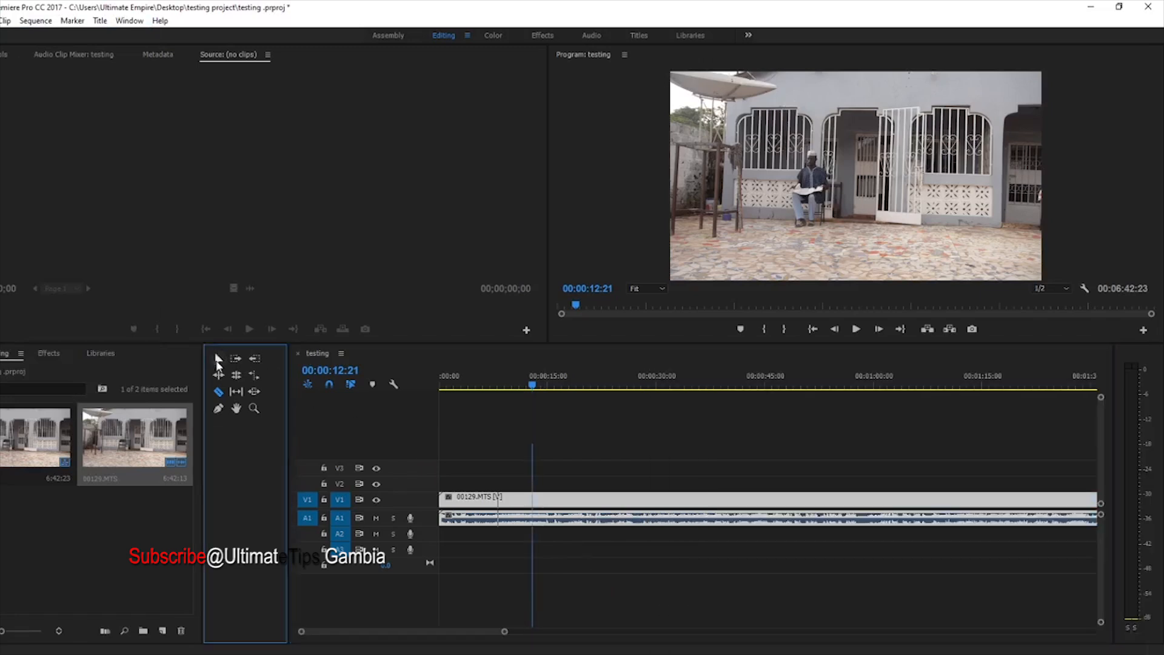
{"action": "left_click", "coordinate": [583, 501]}
{"action": "left_click_drag", "start_coordinate": [630, 505], "coordinate": [541, 631]}
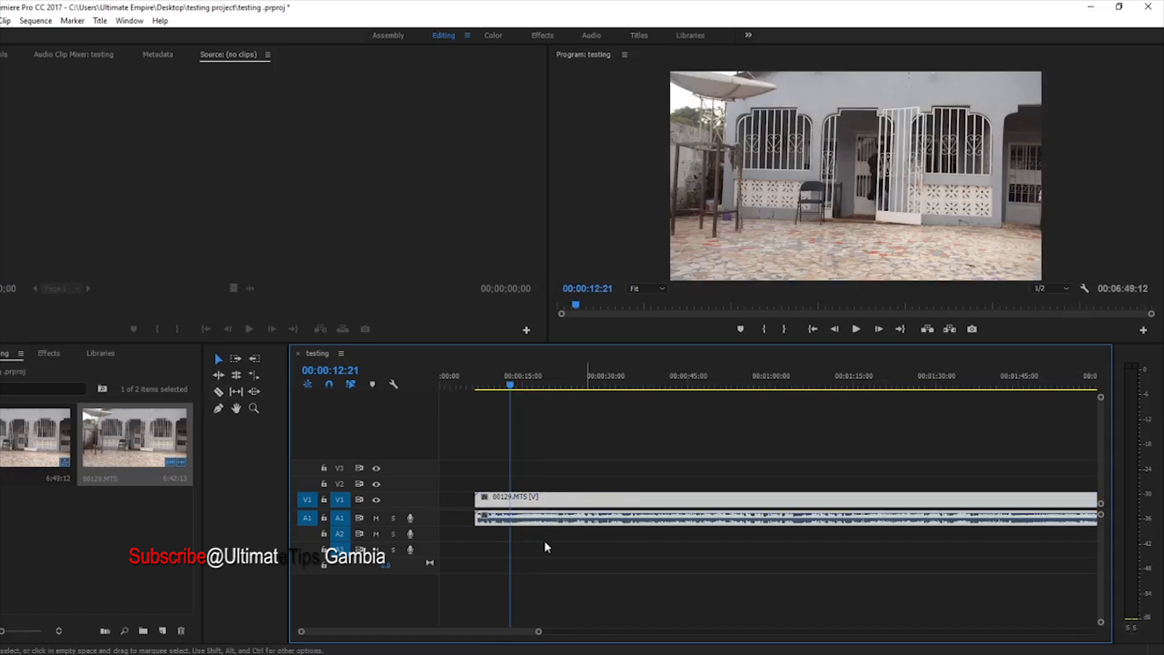
{"action": "left_click", "coordinate": [219, 360]}
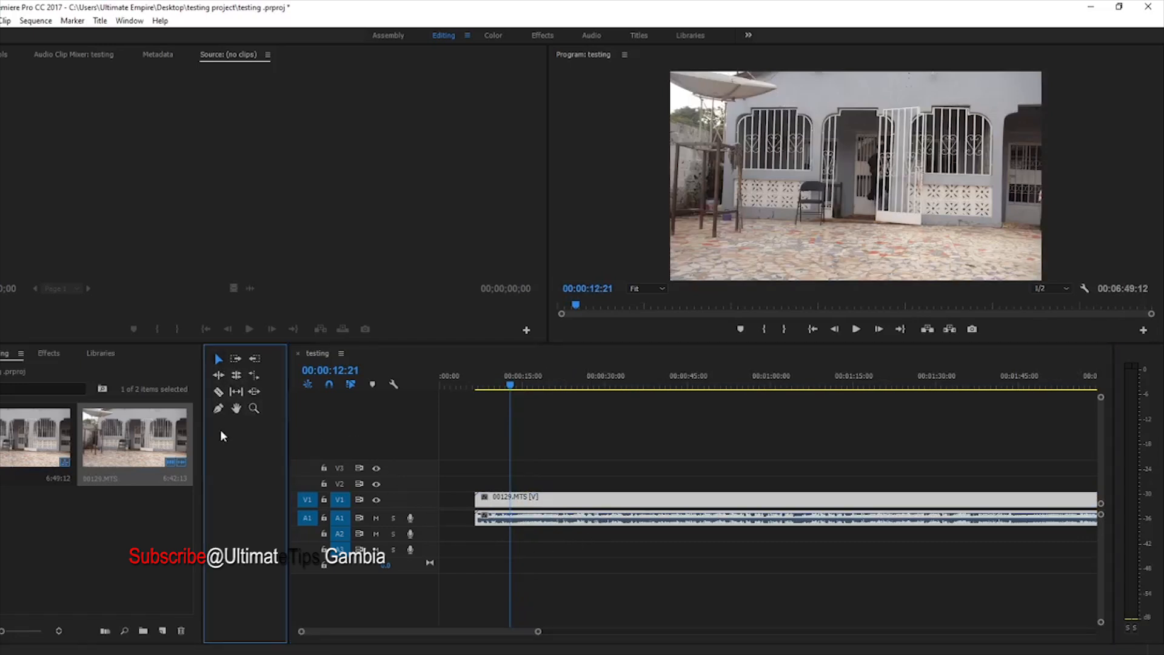
{"action": "left_click", "coordinate": [532, 505]}
{"action": "left_click_drag", "start_coordinate": [496, 503], "coordinate": [566, 551]}
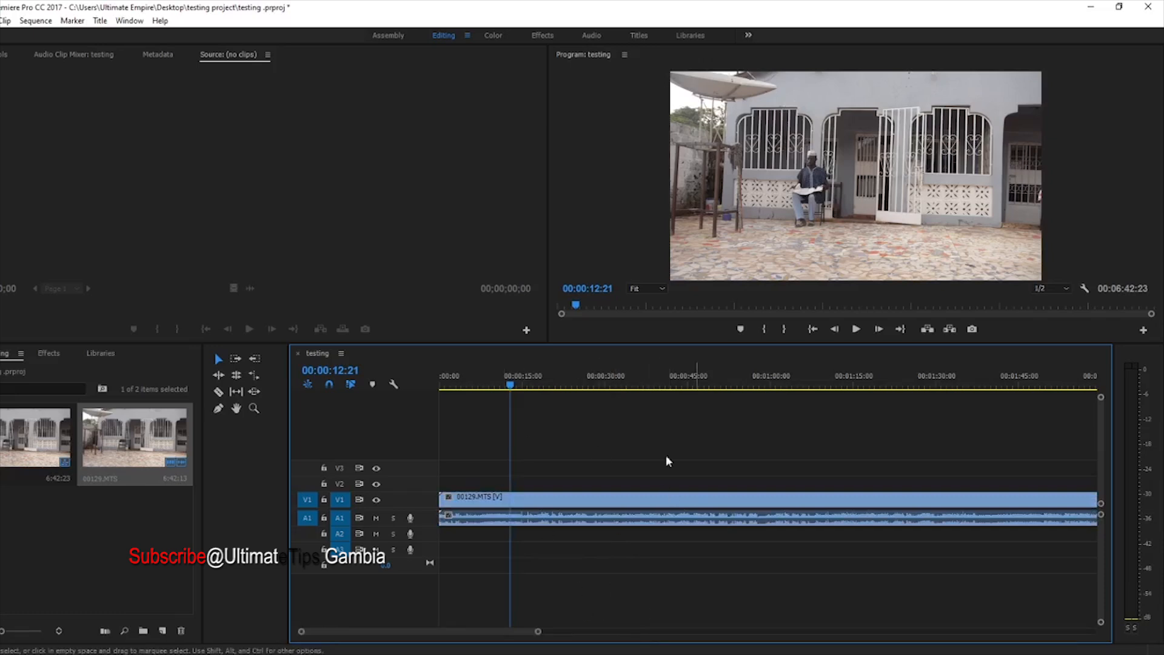
Import P1280839.MP4 from the cam2 folder into the testing project.
{"action": "left_click", "coordinate": [1099, 7]}
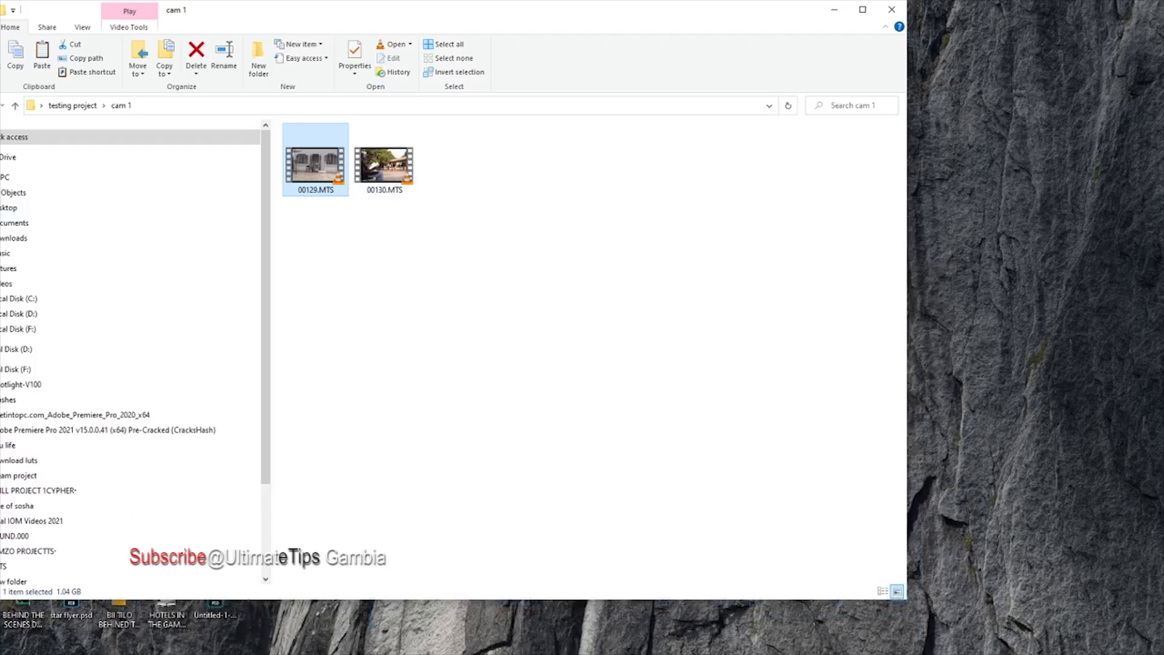
{"action": "key", "text": "alt+Left"}
{"action": "double_click", "coordinate": [321, 161]}
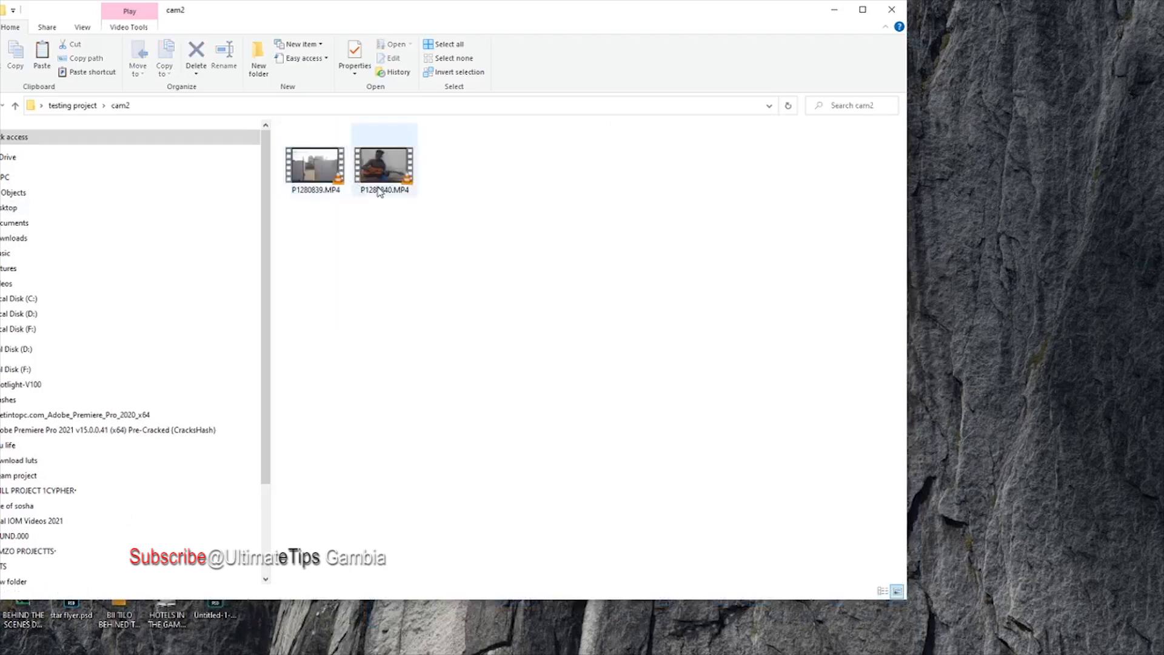
{"action": "left_click_drag", "start_coordinate": [328, 161], "coordinate": [137, 537]}
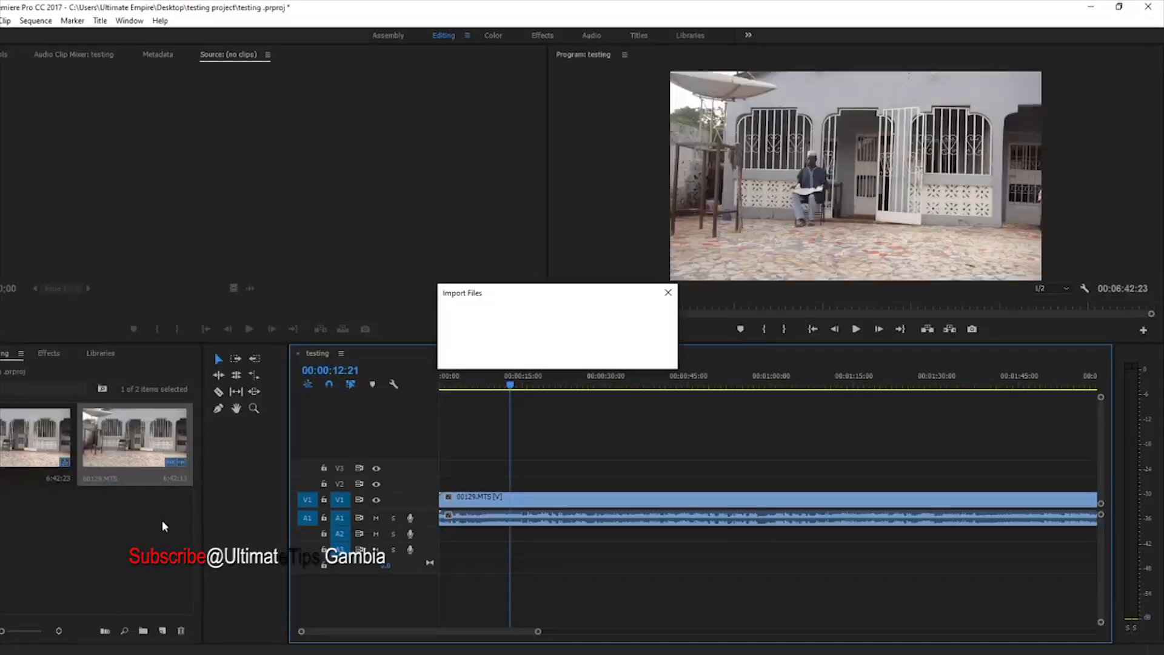
Load P1280839.MP4 into the Source Monitor, mark an In point near its start and stop playback.
{"action": "left_click", "coordinate": [5, 525]}
{"action": "left_click_drag", "start_coordinate": [5, 525], "coordinate": [26, 306]}
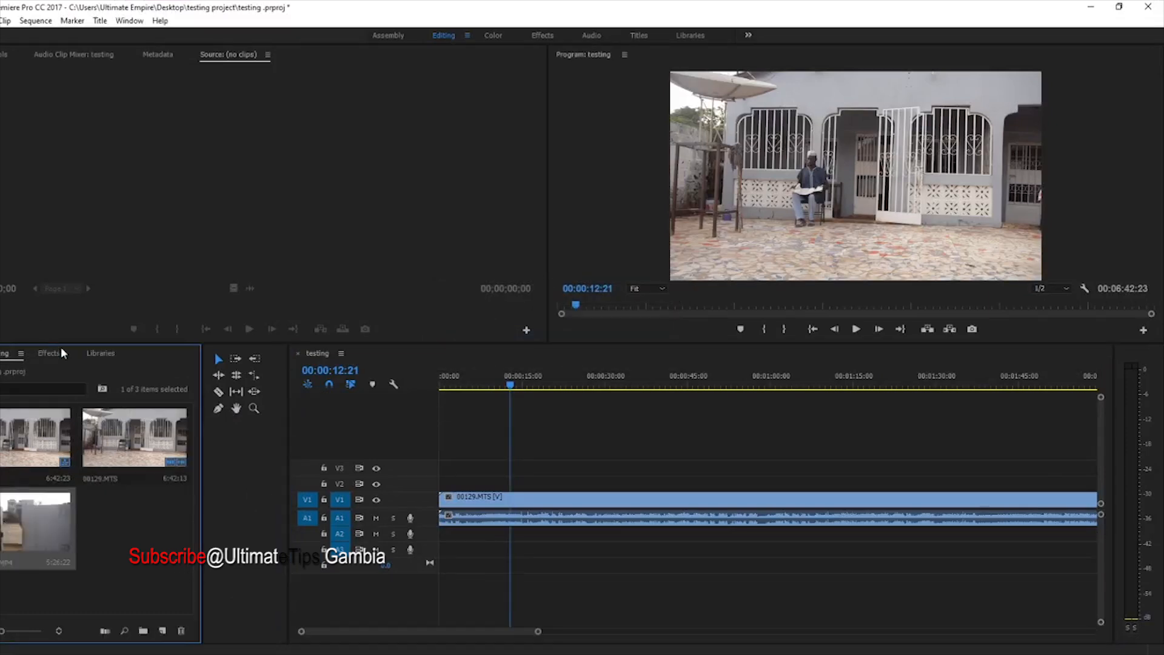
{"action": "key", "text": "space"}
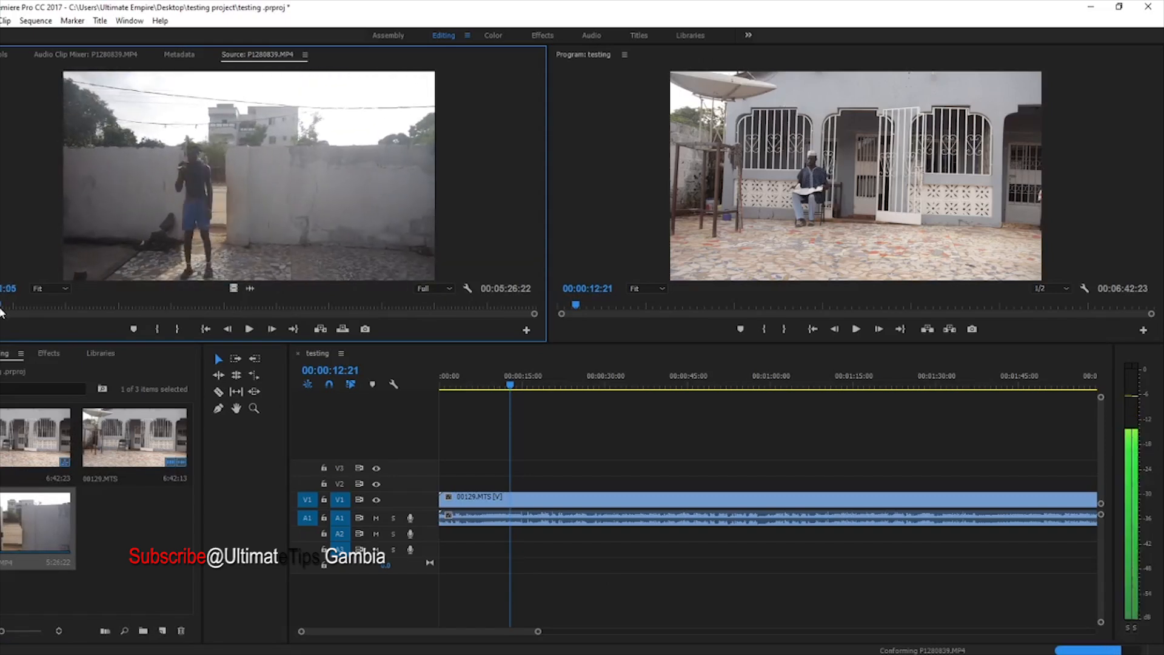
{"action": "left_click", "coordinate": [162, 332]}
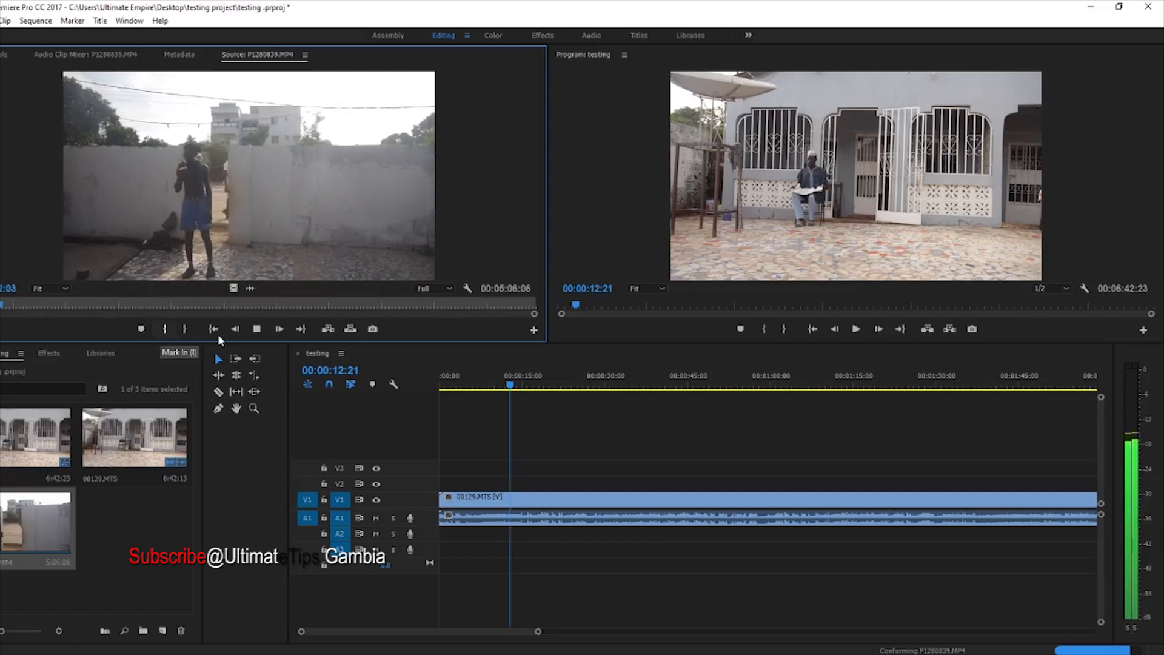
{"action": "key", "text": "space"}
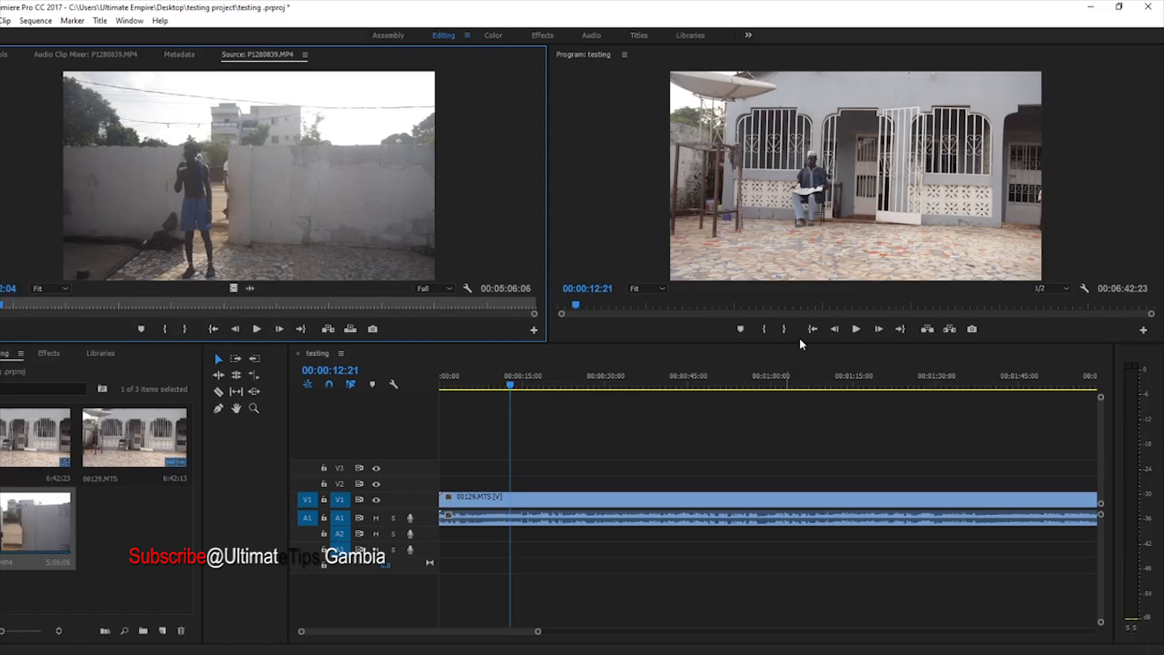
Review the testing sequence from 00:00:12:21 to 00:01:30:16 by playing it and skipping ahead.
{"action": "left_click", "coordinate": [855, 332]}
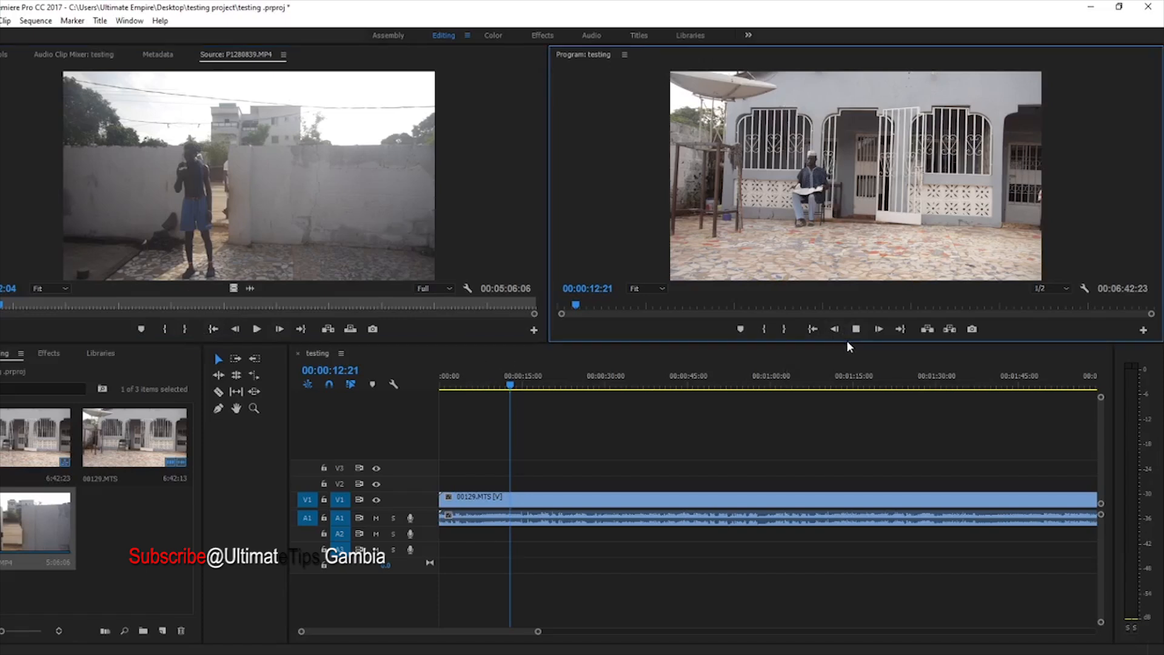
{"action": "left_click_drag", "start_coordinate": [537, 631], "coordinate": [553, 632]}
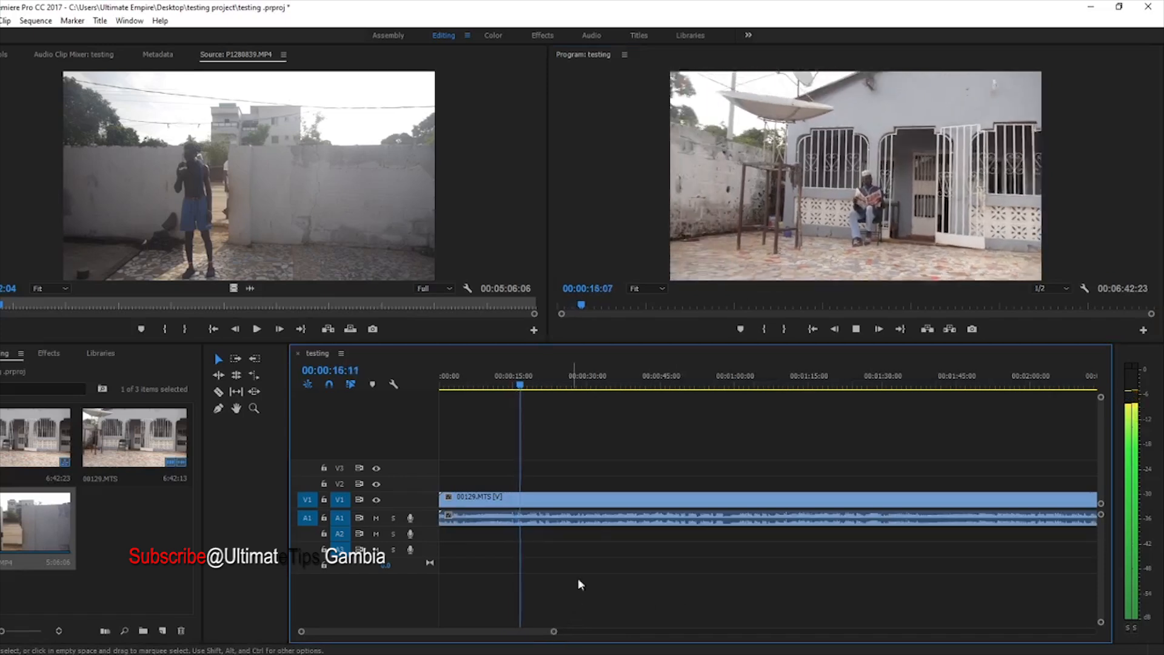
{"action": "left_click_drag", "start_coordinate": [530, 384], "coordinate": [558, 389]}
{"action": "key", "text": "space"}
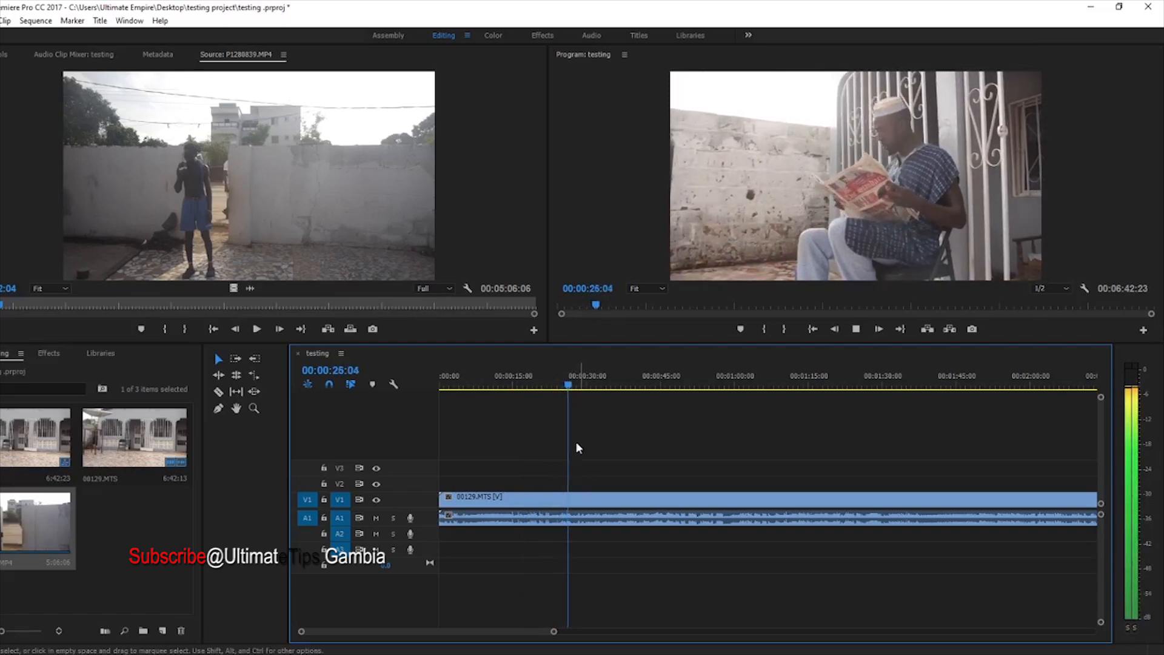
{"action": "left_click", "coordinate": [592, 381]}
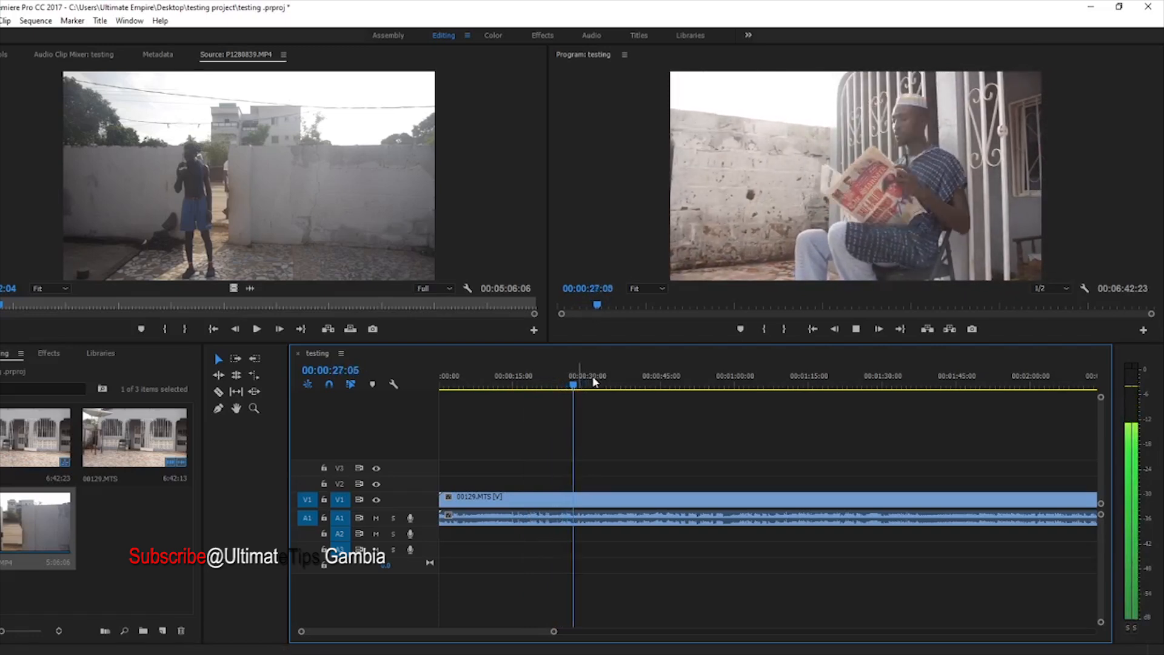
{"action": "left_click", "coordinate": [653, 389]}
{"action": "key", "text": "space"}
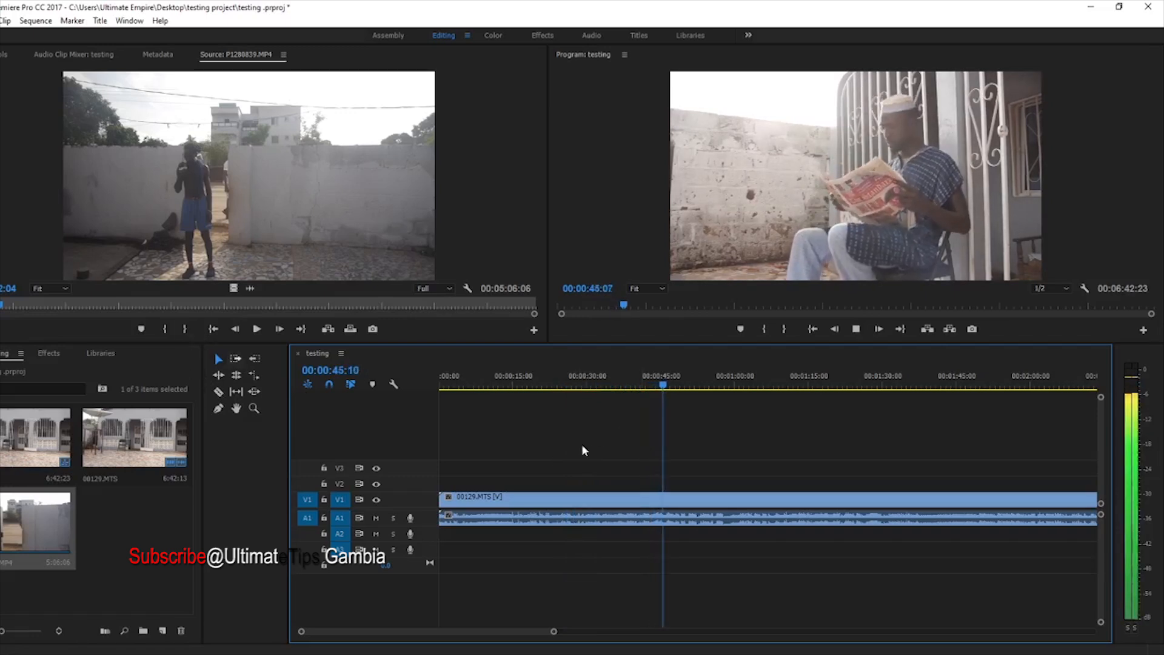
{"action": "key", "text": "space"}
{"action": "left_click", "coordinate": [703, 385]}
{"action": "key", "text": "space"}
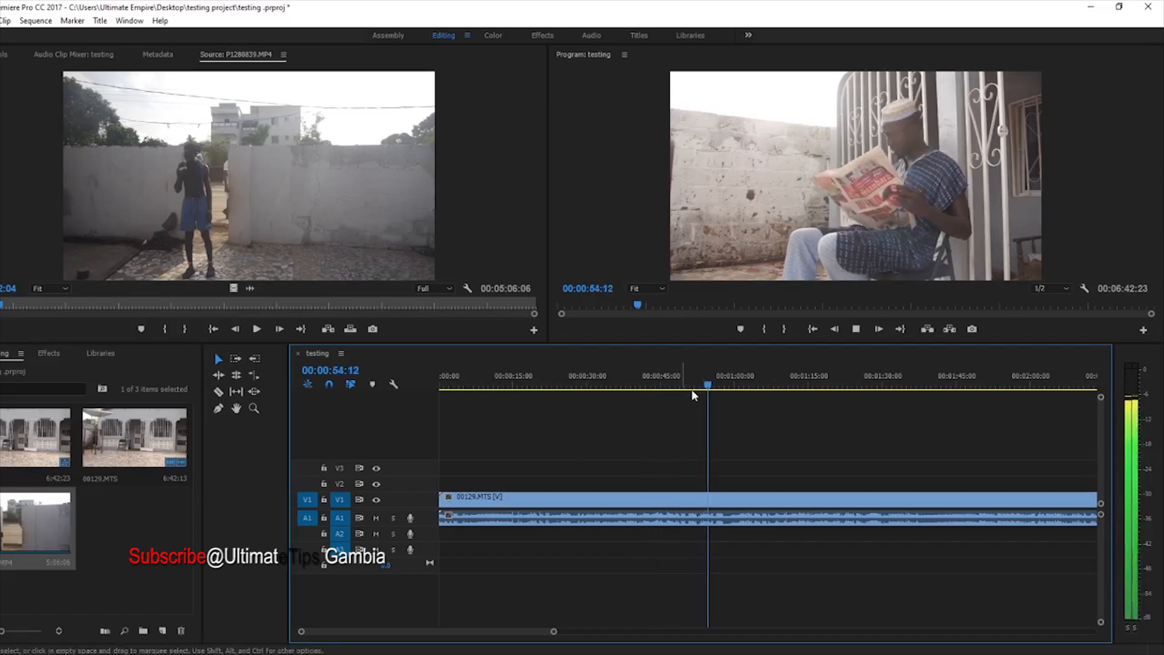
{"action": "left_click_drag", "start_coordinate": [726, 387], "coordinate": [769, 396]}
{"action": "key", "text": "space"}
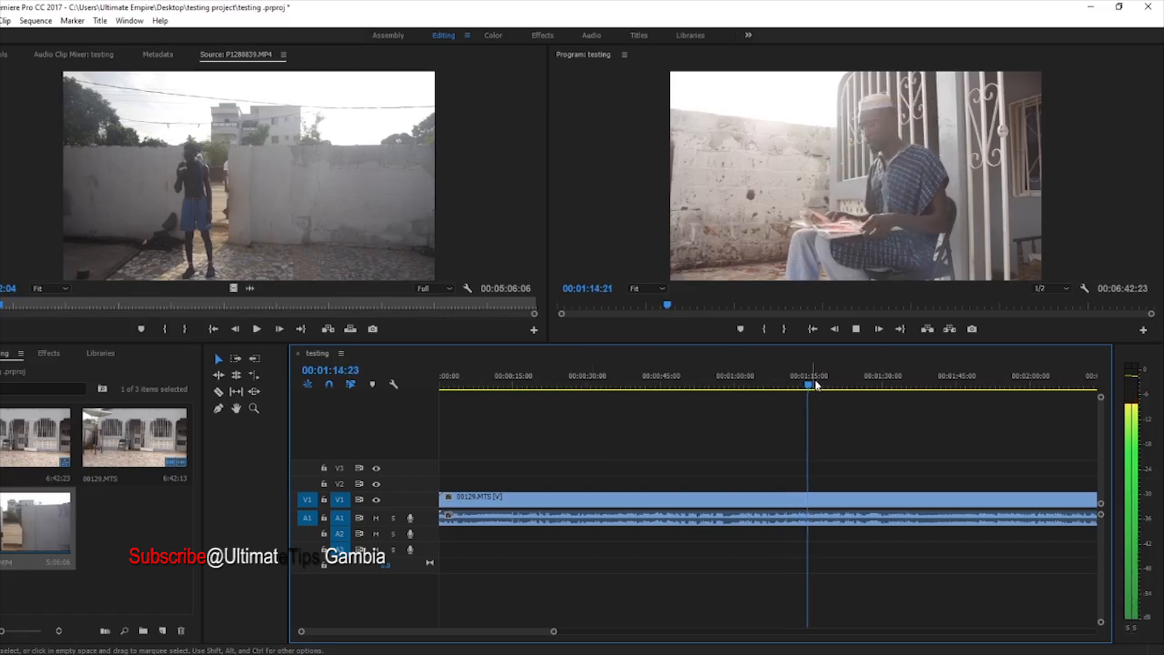
{"action": "left_click_drag", "start_coordinate": [815, 384], "coordinate": [855, 385]}
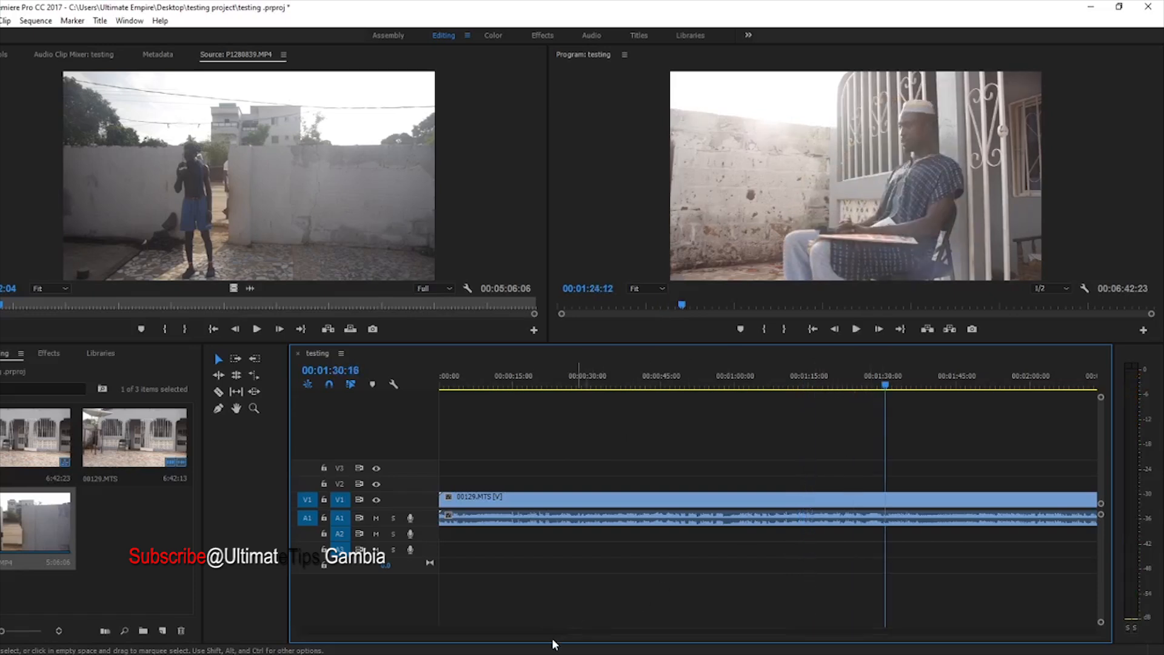
Replay the testing sequence from shortly before 00:01:13:10, skip ahead to 00:02:01:01 and stop playback at 00:02:04:05.
{"action": "left_click_drag", "start_coordinate": [554, 632], "coordinate": [604, 632]}
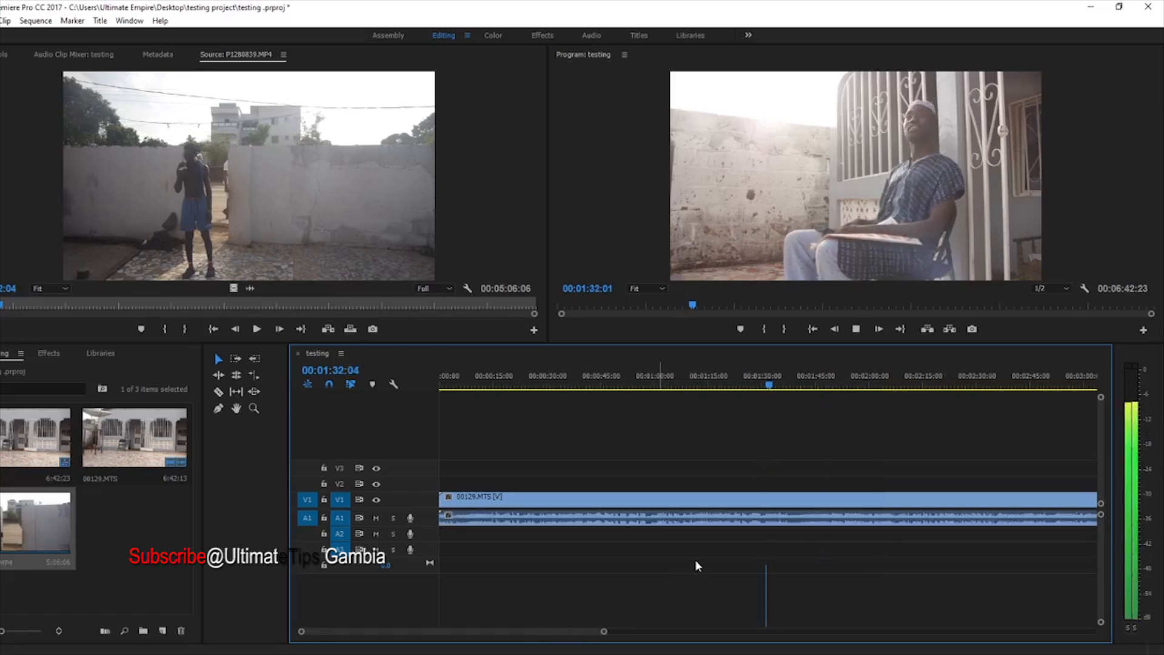
{"action": "left_click", "coordinate": [692, 385]}
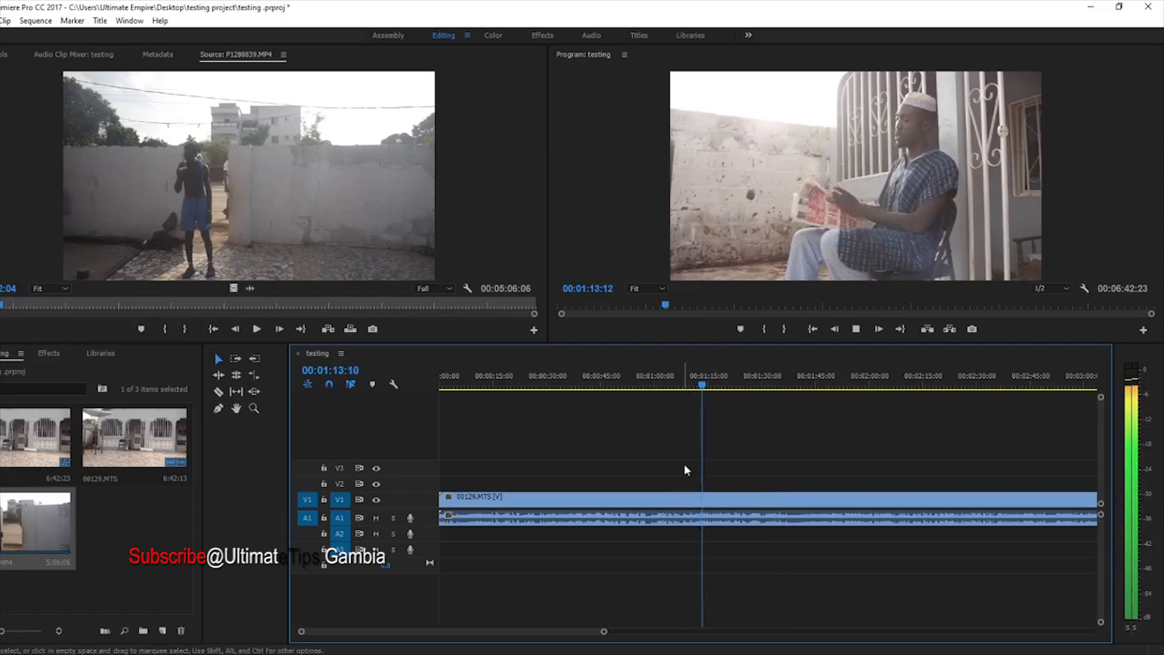
{"action": "key", "text": "space"}
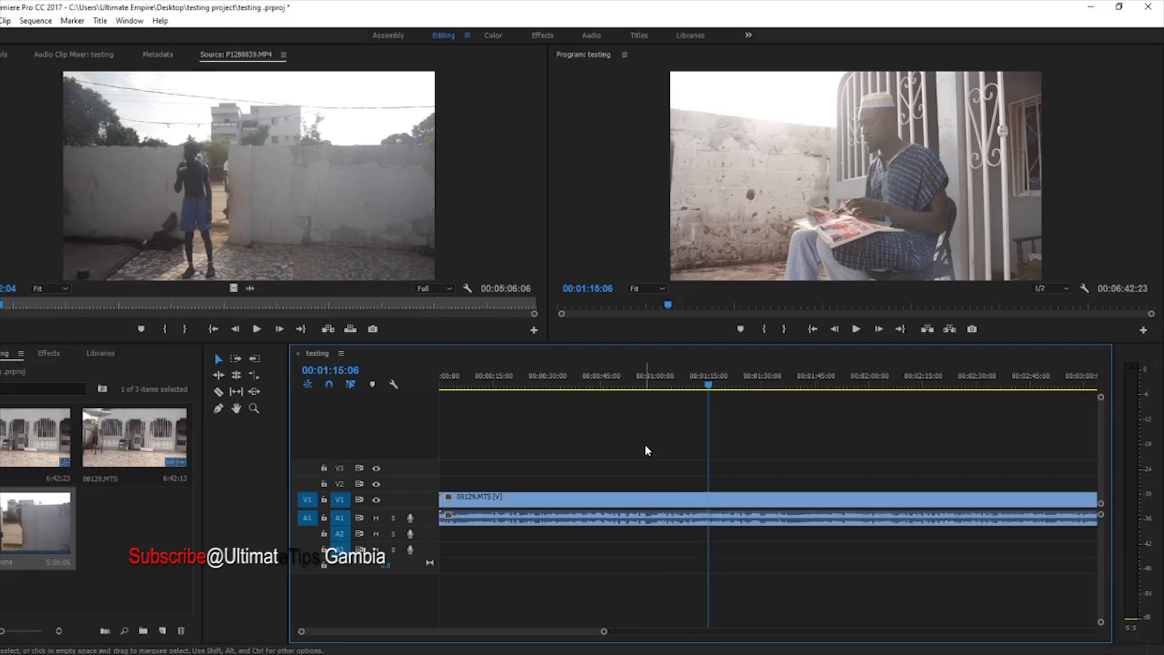
{"action": "key", "text": "space"}
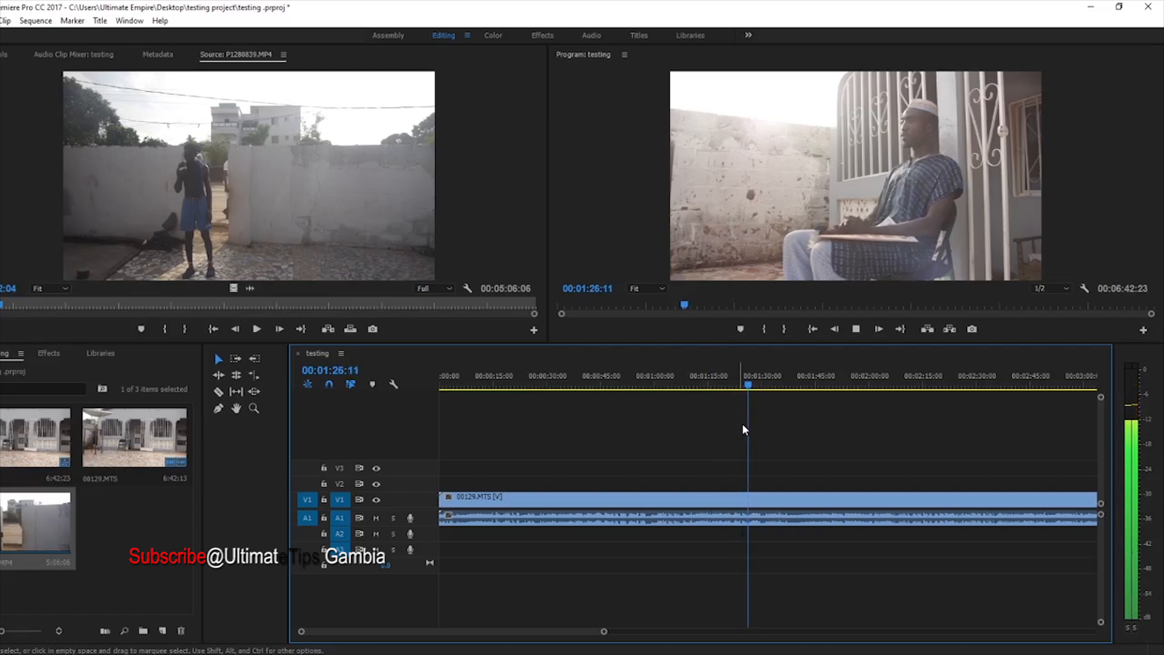
{"action": "left_click_drag", "start_coordinate": [760, 381], "coordinate": [774, 383]}
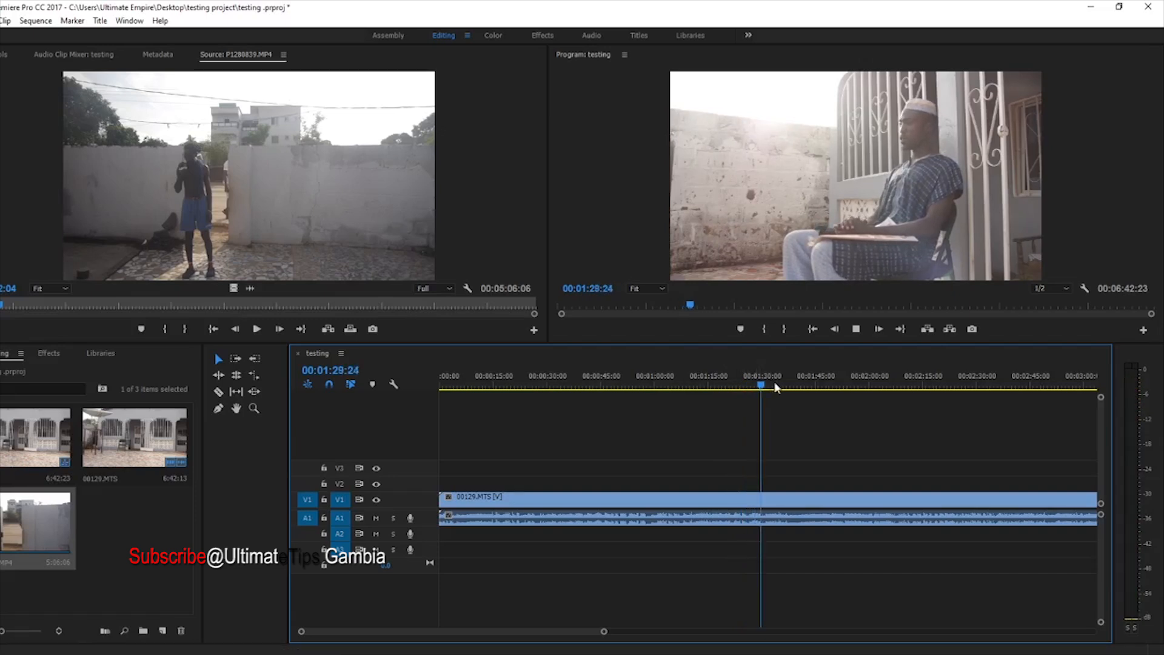
{"action": "left_click_drag", "start_coordinate": [855, 401], "coordinate": [872, 409]}
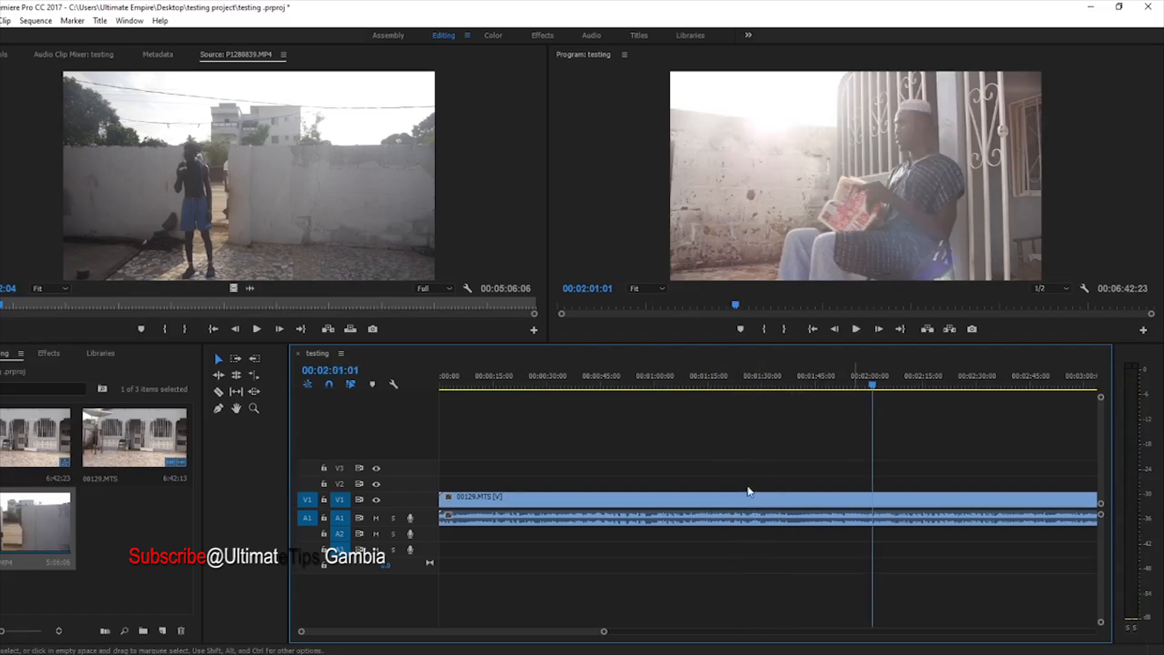
{"action": "left_click_drag", "start_coordinate": [606, 633], "coordinate": [659, 631]}
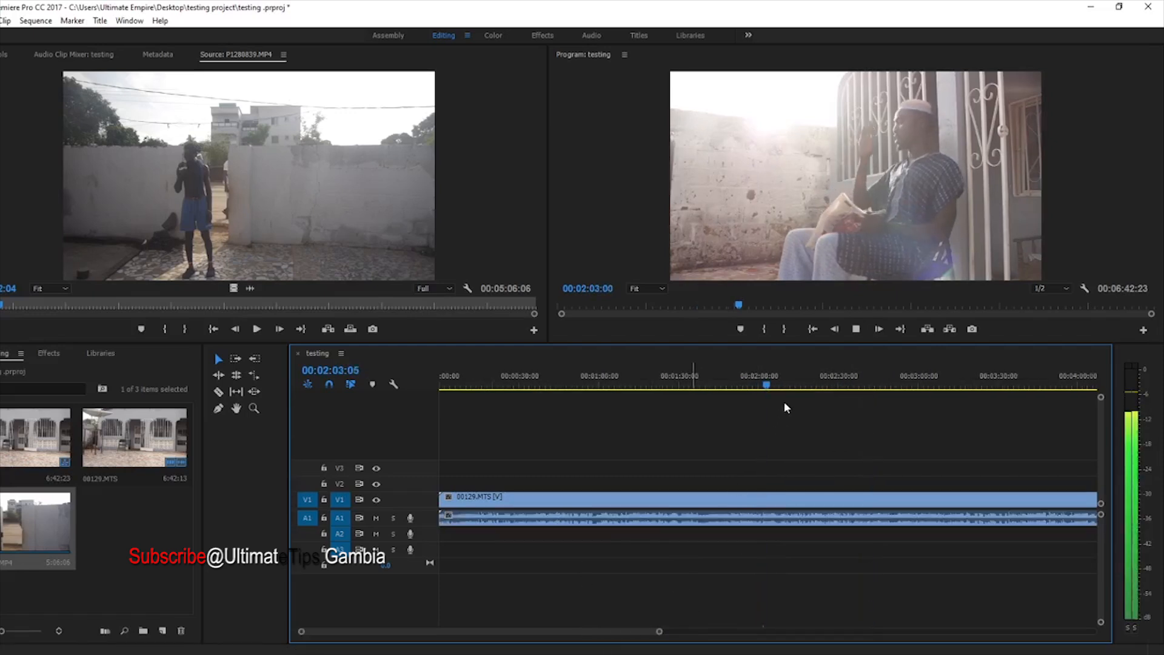
{"action": "key", "text": "space"}
Scrub and play P1280839.MP4 in the Source Monitor and mark an In point where the man sits down with the guitar.
{"action": "left_click", "coordinate": [8, 305]}
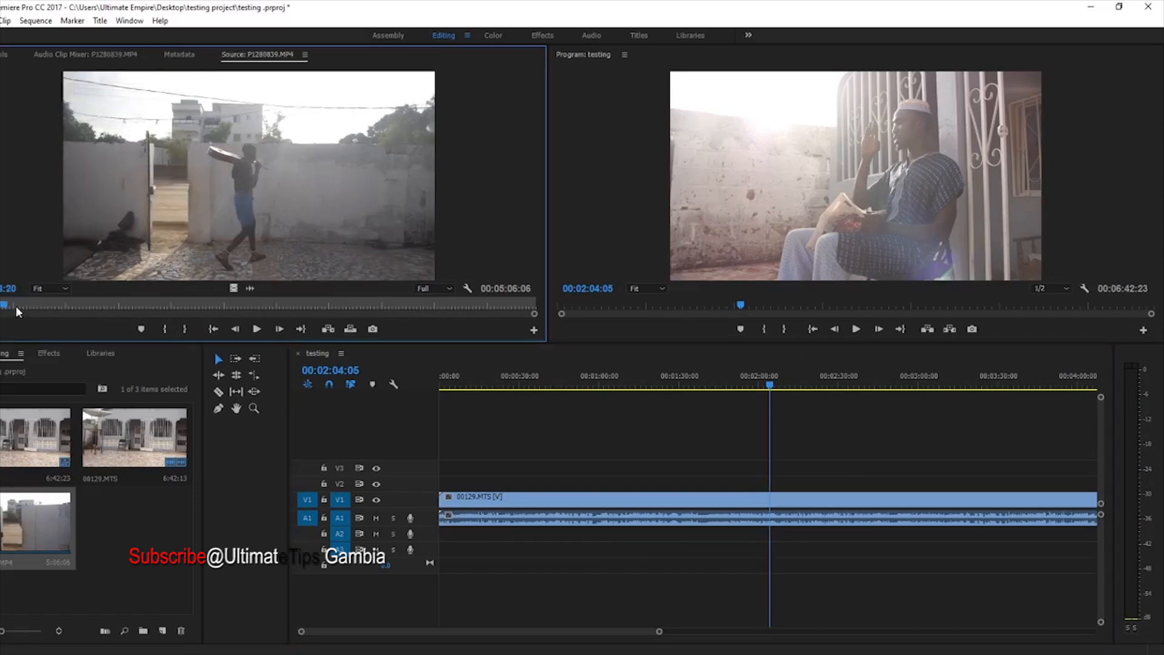
{"action": "key", "text": "space"}
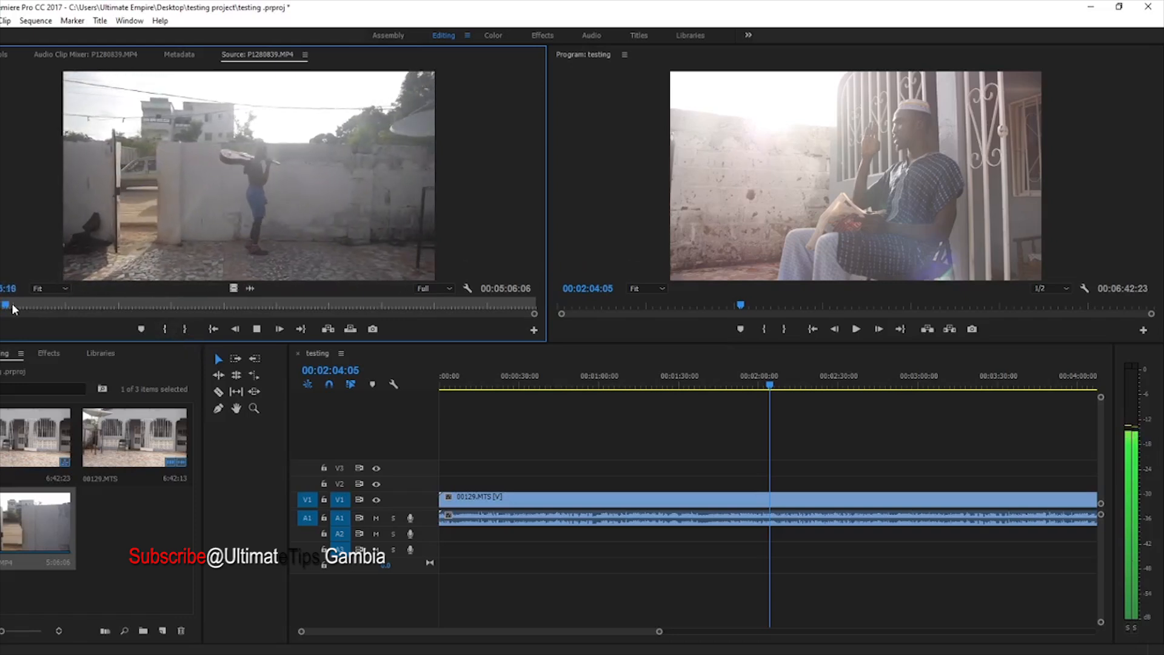
{"action": "left_click_drag", "start_coordinate": [12, 305], "coordinate": [20, 304]}
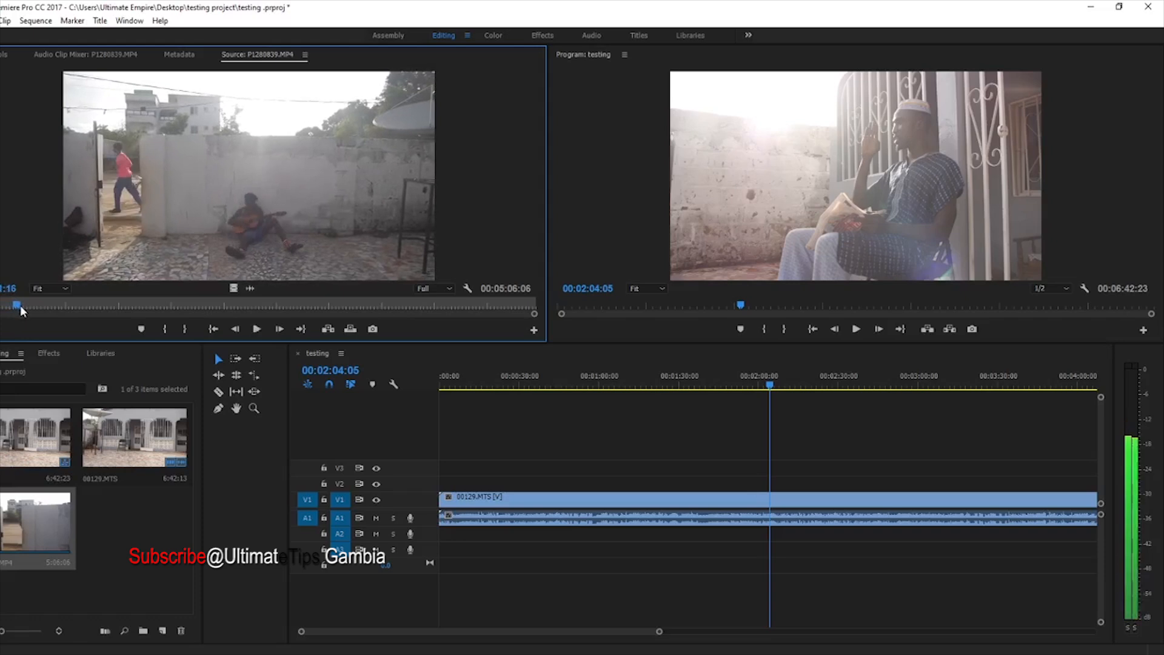
{"action": "key", "text": "space"}
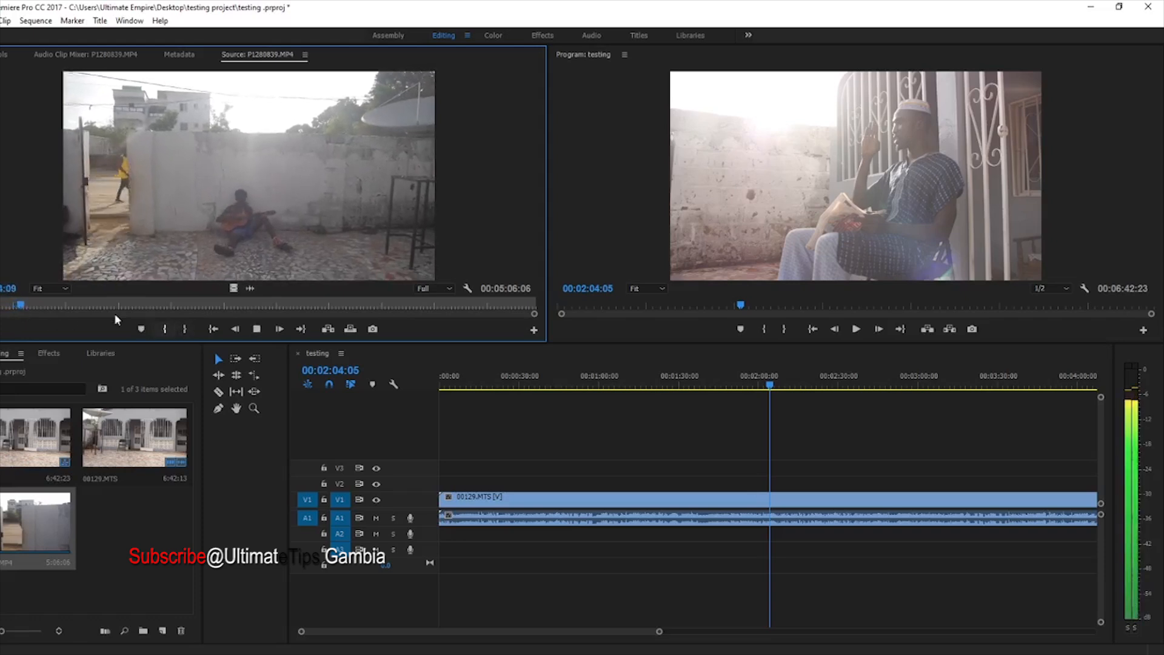
{"action": "left_click", "coordinate": [7, 304]}
{"action": "key", "text": "space"}
{"action": "left_click", "coordinate": [167, 330]}
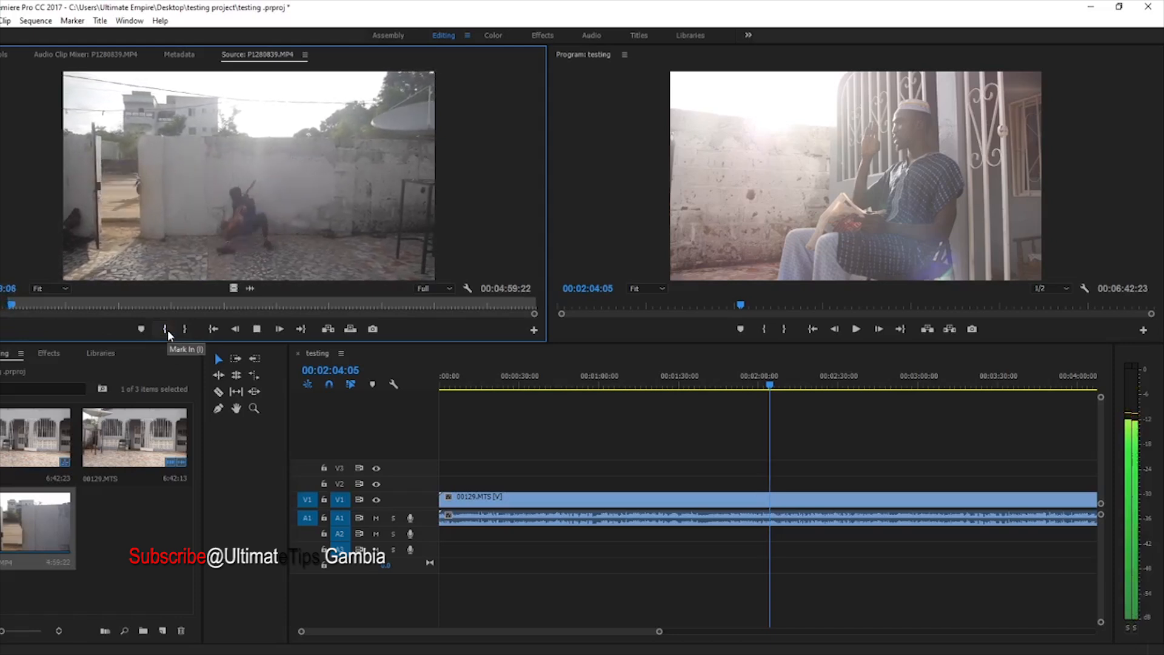
Mark a new In point on the closer guitar shot in P1280839.MP4 and an Out point 00:00:01:01 long from it.
{"action": "key", "text": "space"}
{"action": "key", "text": "space"}
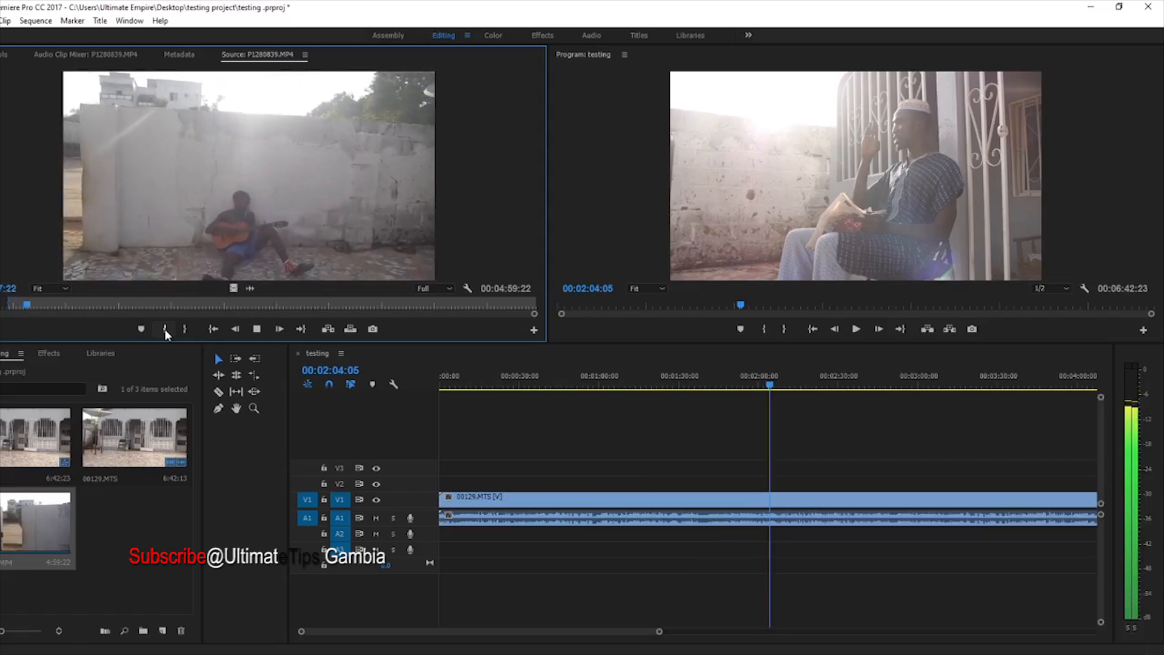
{"action": "left_click", "coordinate": [165, 329]}
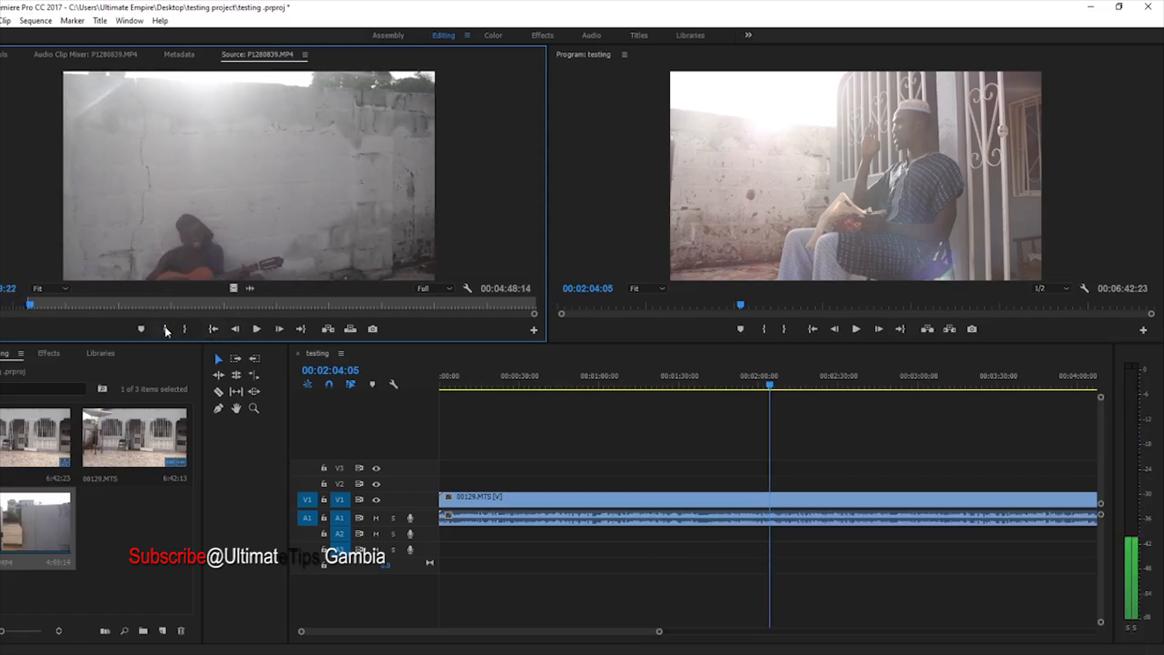
{"action": "key", "text": "space"}
{"action": "left_click", "coordinate": [184, 329]}
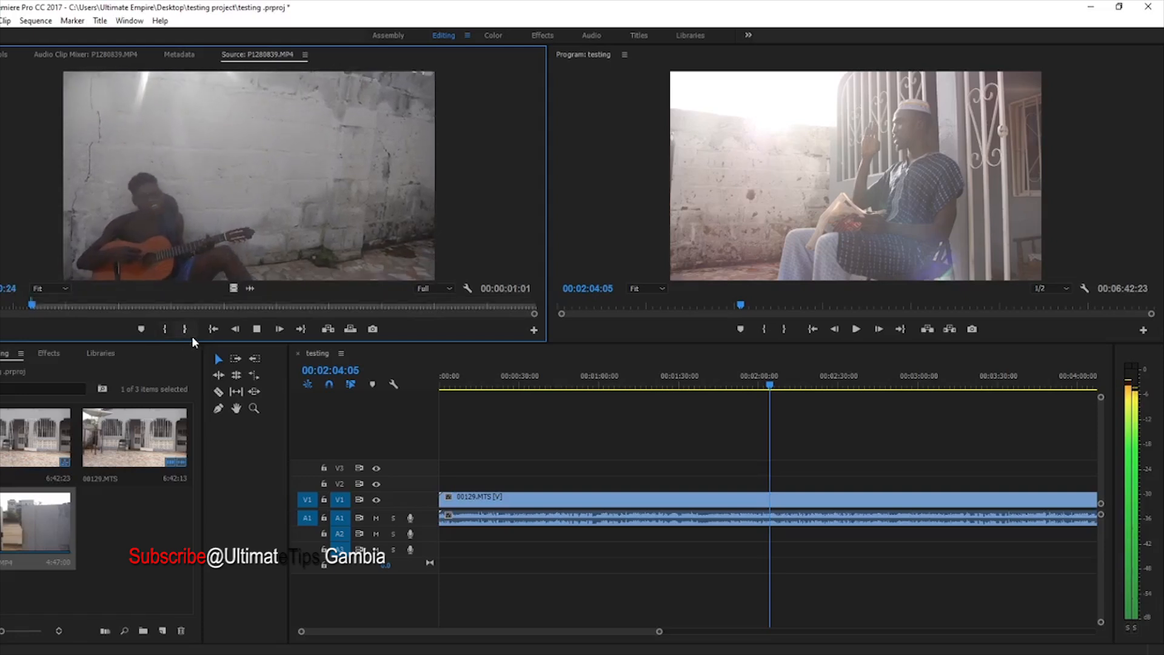
Return to the In point of P1280839.MP4 and play the marked section in the Source Monitor.
{"action": "left_click", "coordinate": [213, 328]}
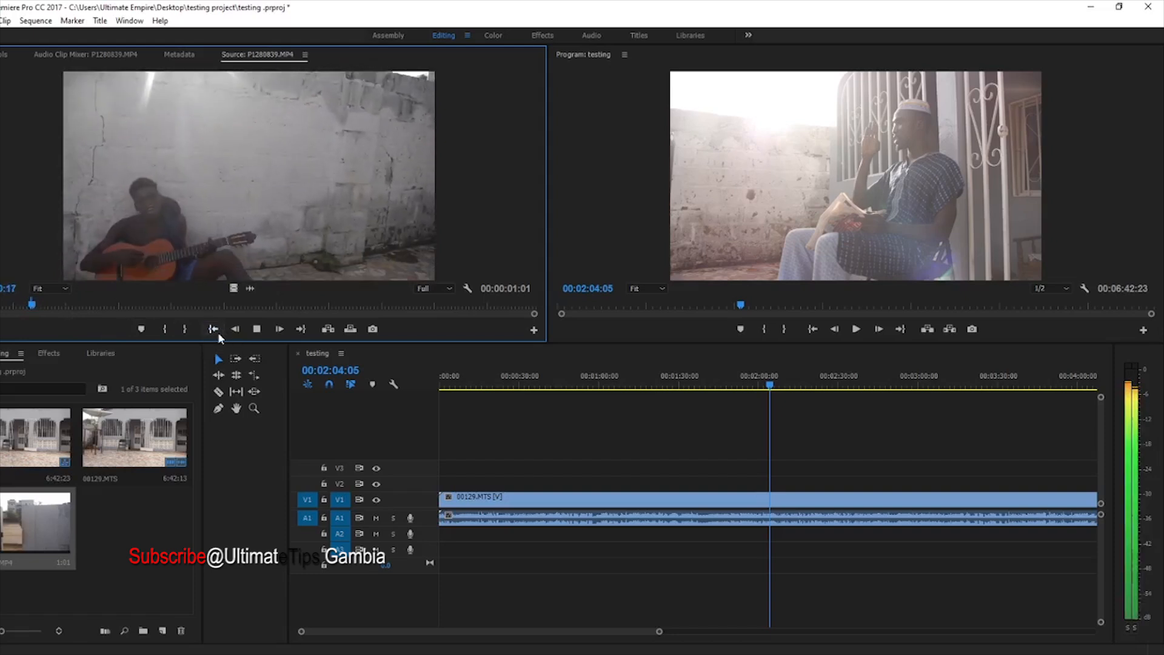
{"action": "key", "text": "space"}
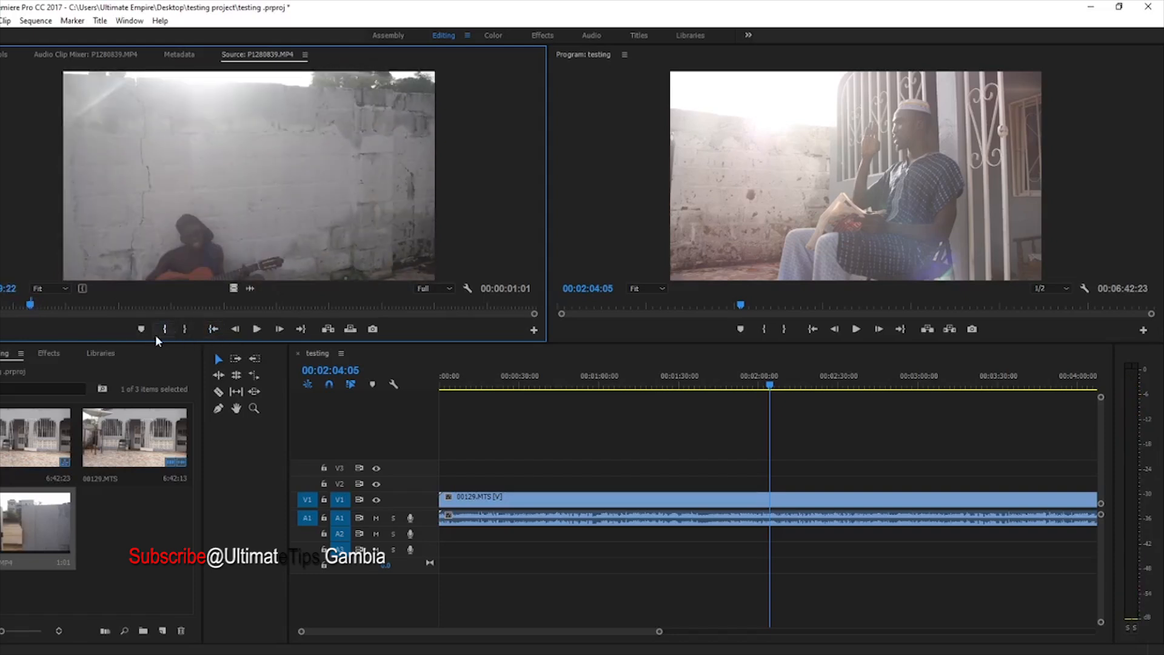
{"action": "key", "text": "space"}
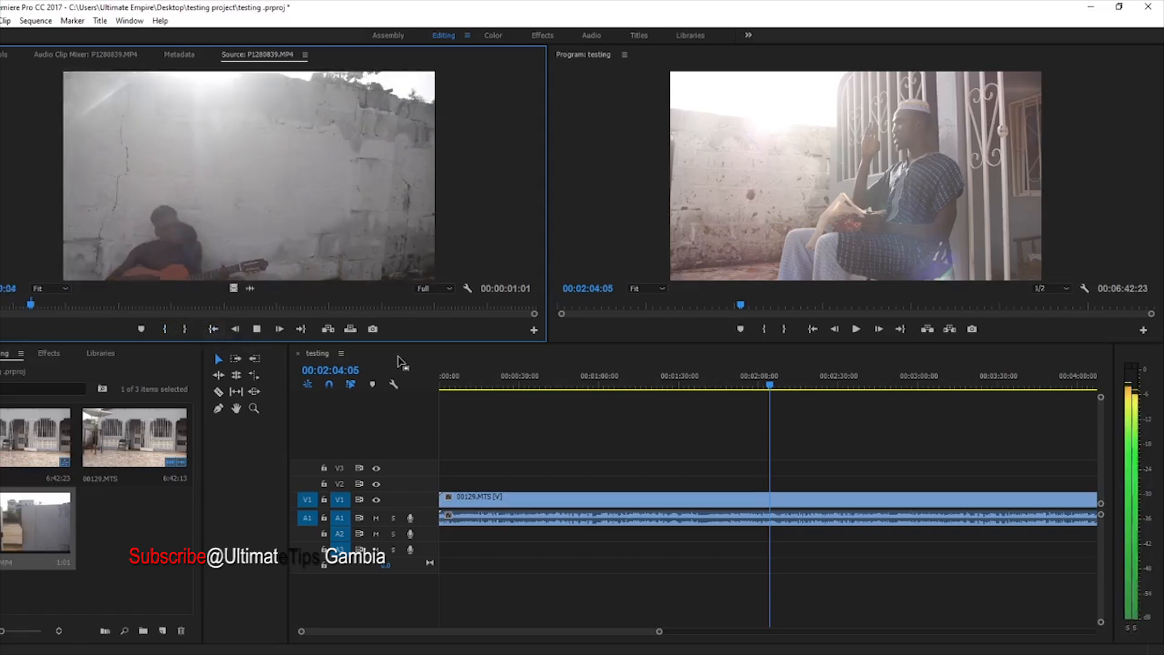
{"action": "key", "text": "space"}
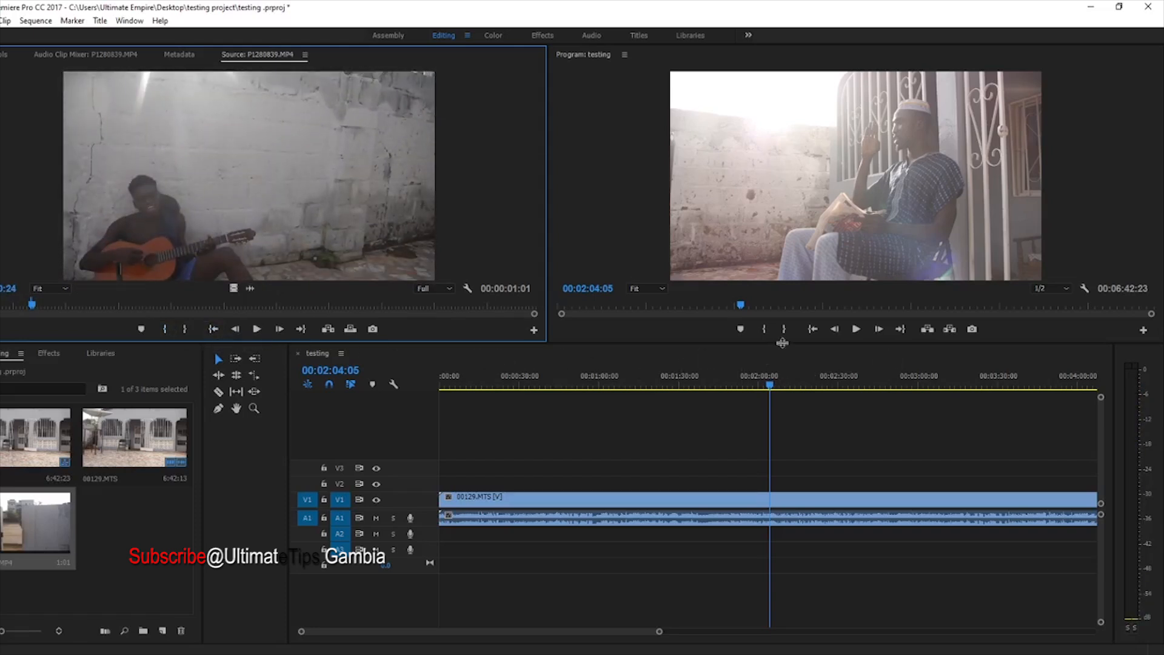
Replay the testing sequence around 00:02:00:00 and park the playhead at 00:02:01:20.
{"action": "left_click_drag", "start_coordinate": [763, 382], "coordinate": [757, 386]}
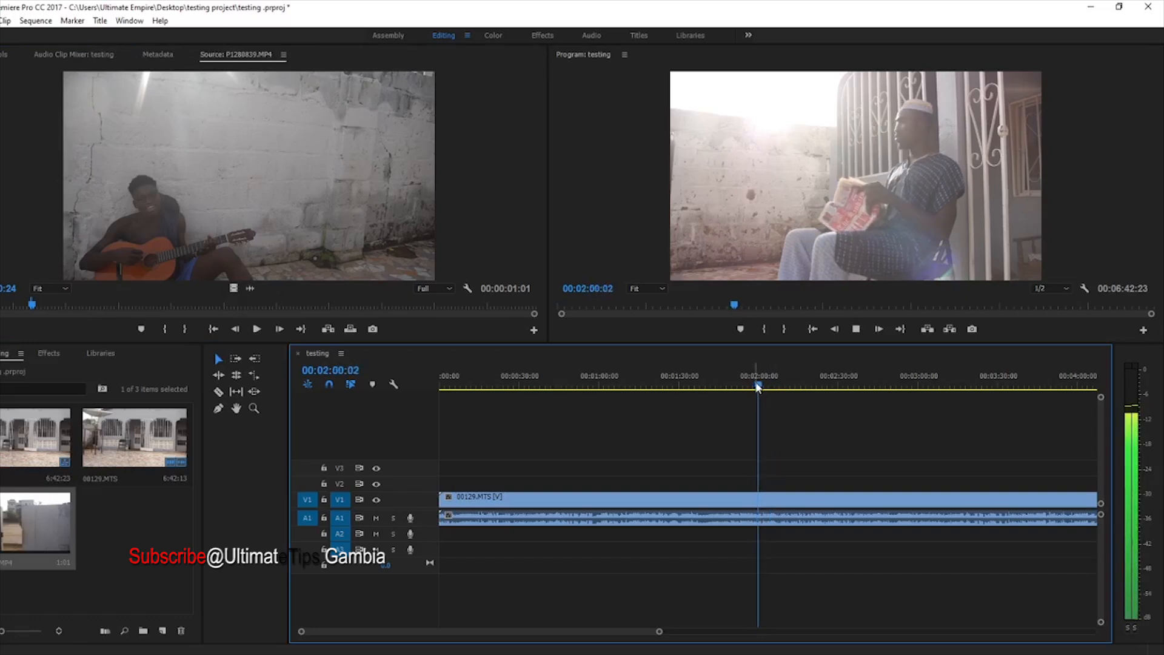
{"action": "left_click_drag", "start_coordinate": [661, 632], "coordinate": [646, 632]}
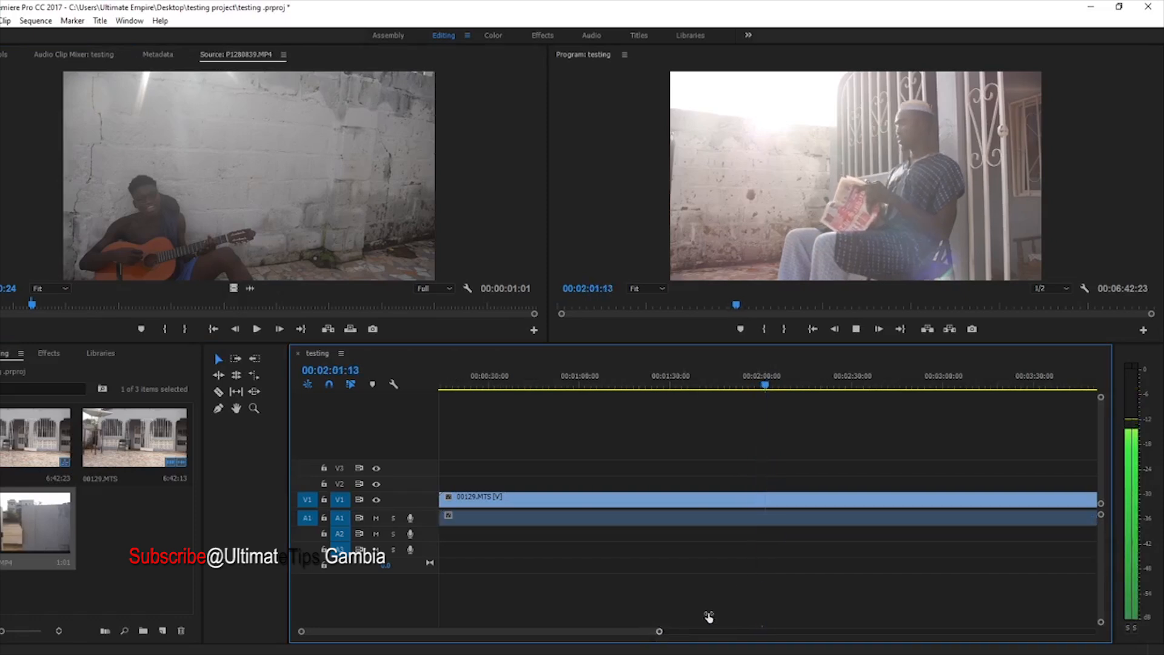
{"action": "key", "text": "space"}
{"action": "left_click_drag", "start_coordinate": [622, 638], "coordinate": [605, 631]}
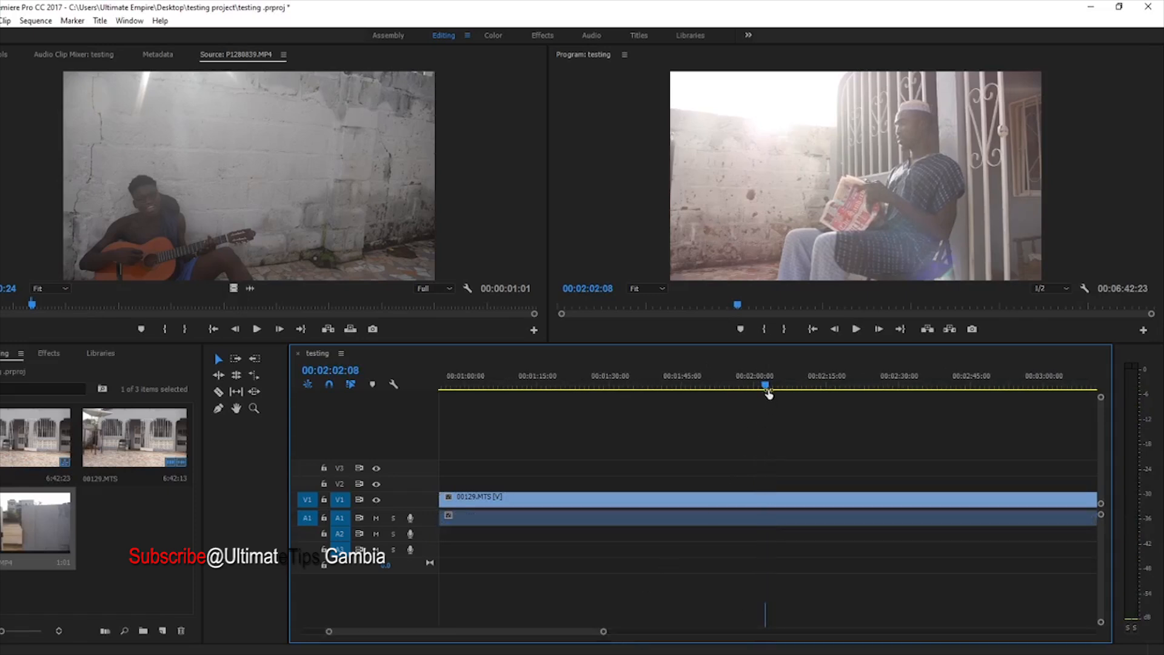
{"action": "left_click", "coordinate": [752, 385]}
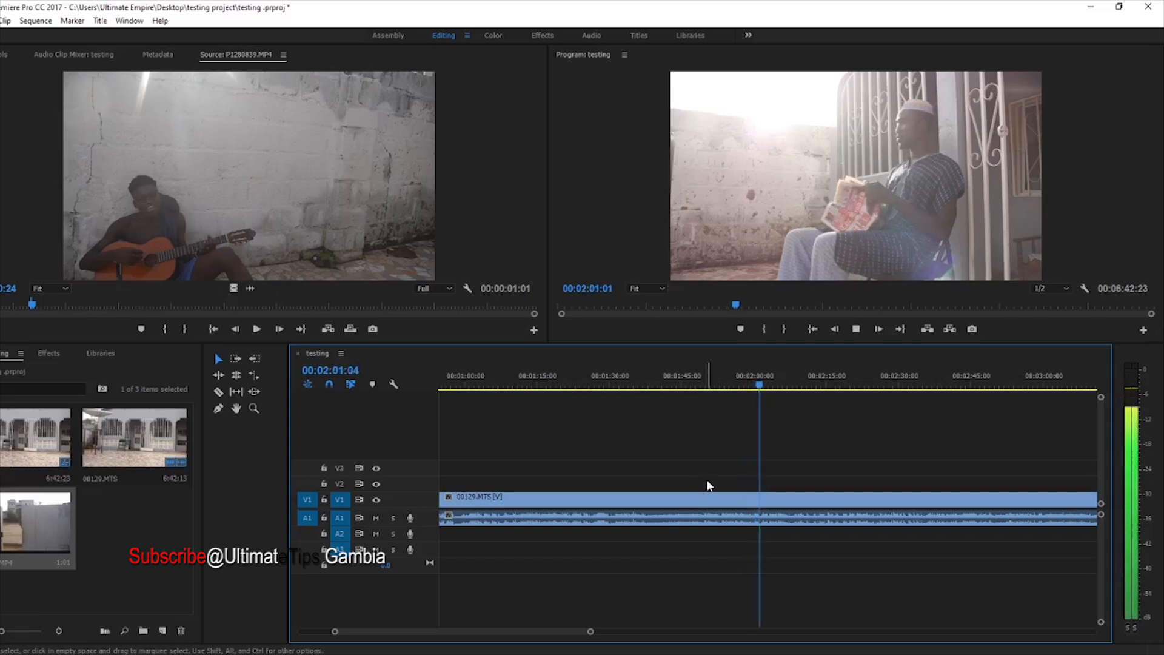
{"action": "key", "text": "space"}
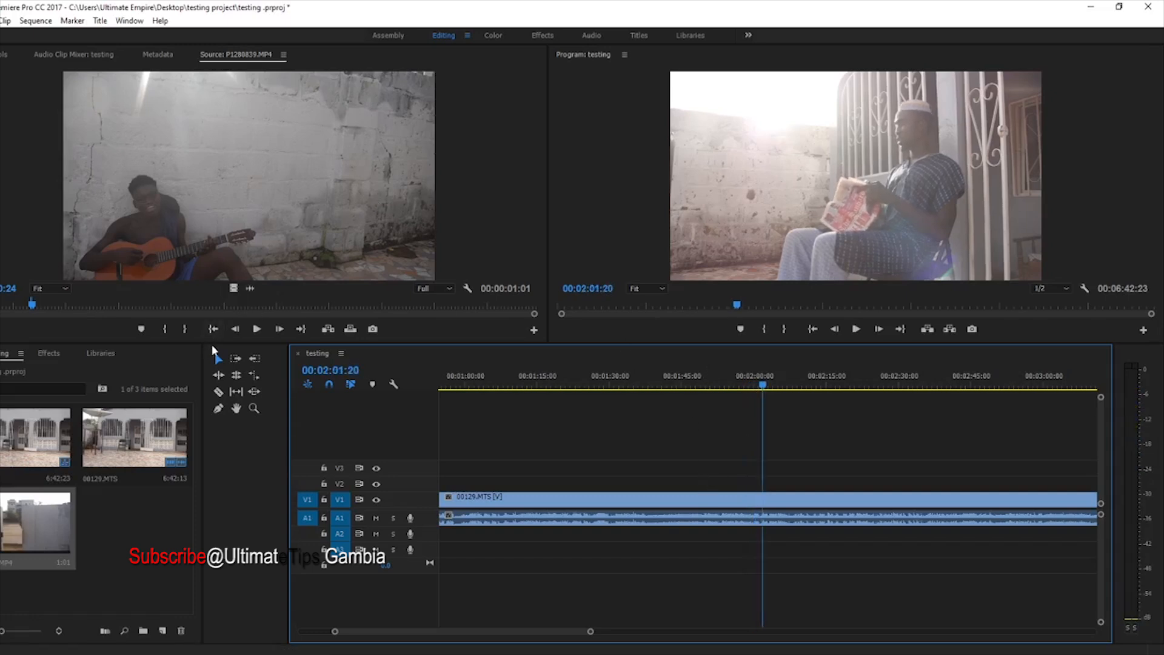
Move the Out point of P1280839.MP4 to the end of the source clip and return to its In point.
{"action": "left_click_drag", "start_coordinate": [67, 302], "coordinate": [594, 300]}
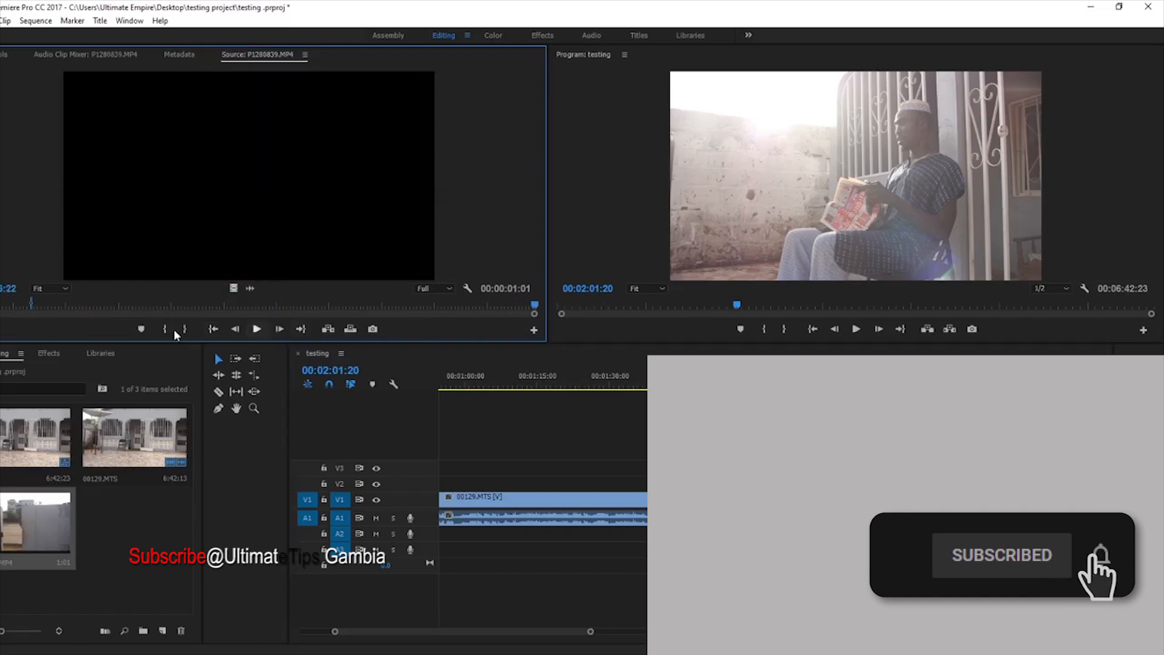
{"action": "left_click", "coordinate": [185, 329]}
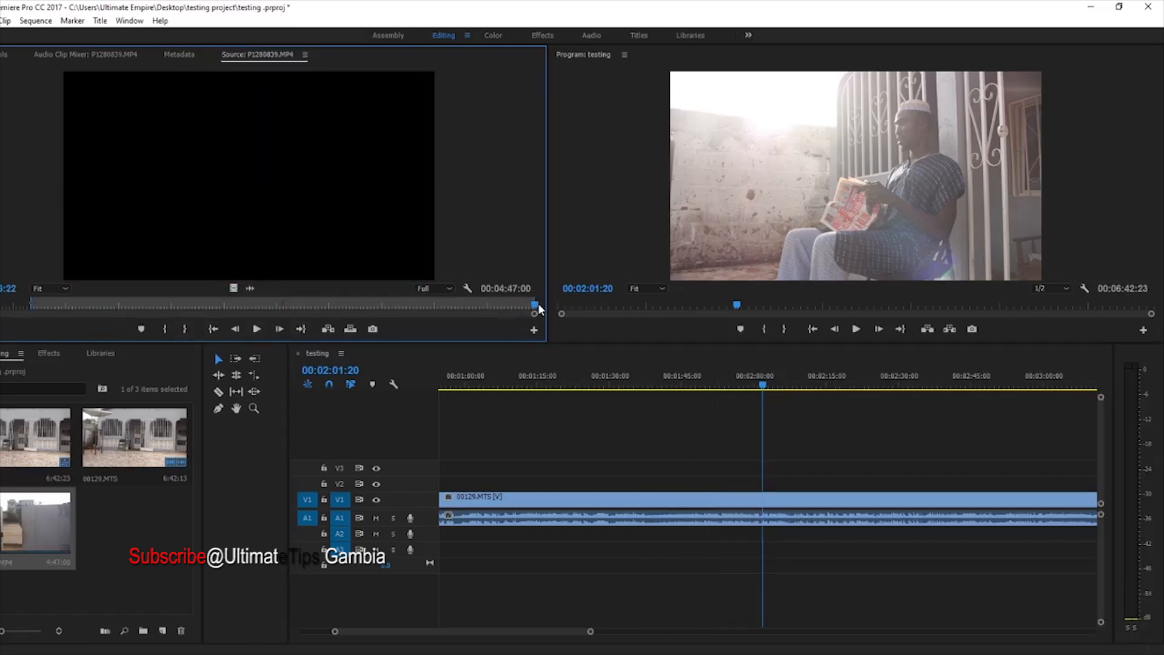
{"action": "left_click", "coordinate": [211, 330]}
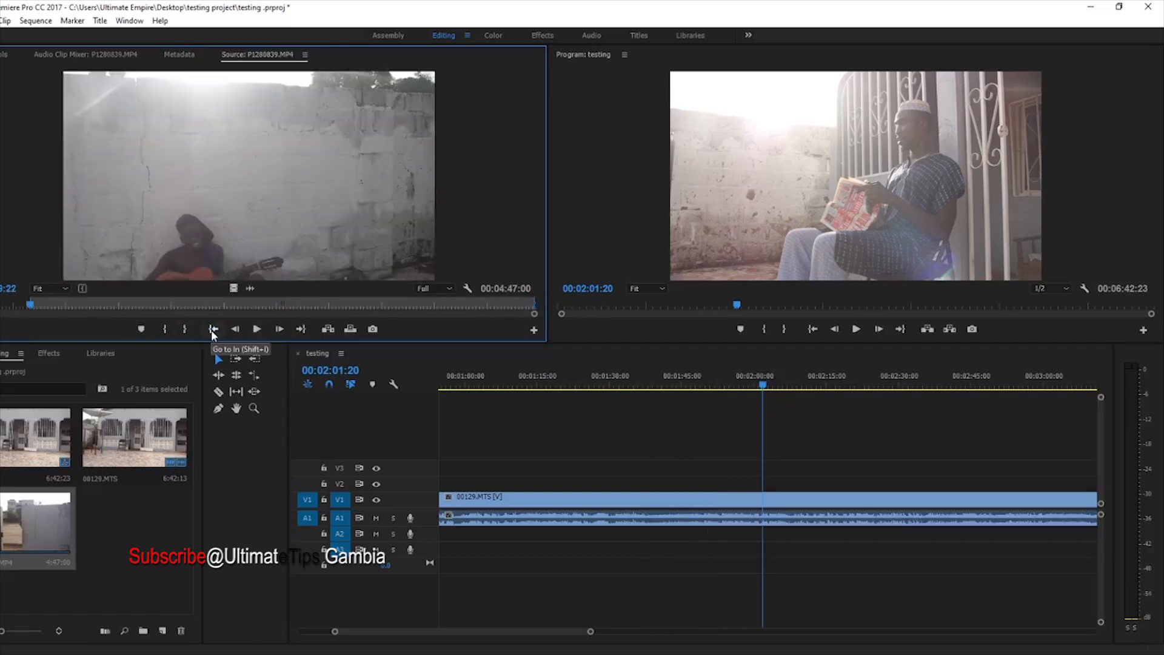
Play and scrub the marked section of P1280839.MP4 through to its end, returning to the In point in the Source Monitor.
{"action": "key", "text": "space"}
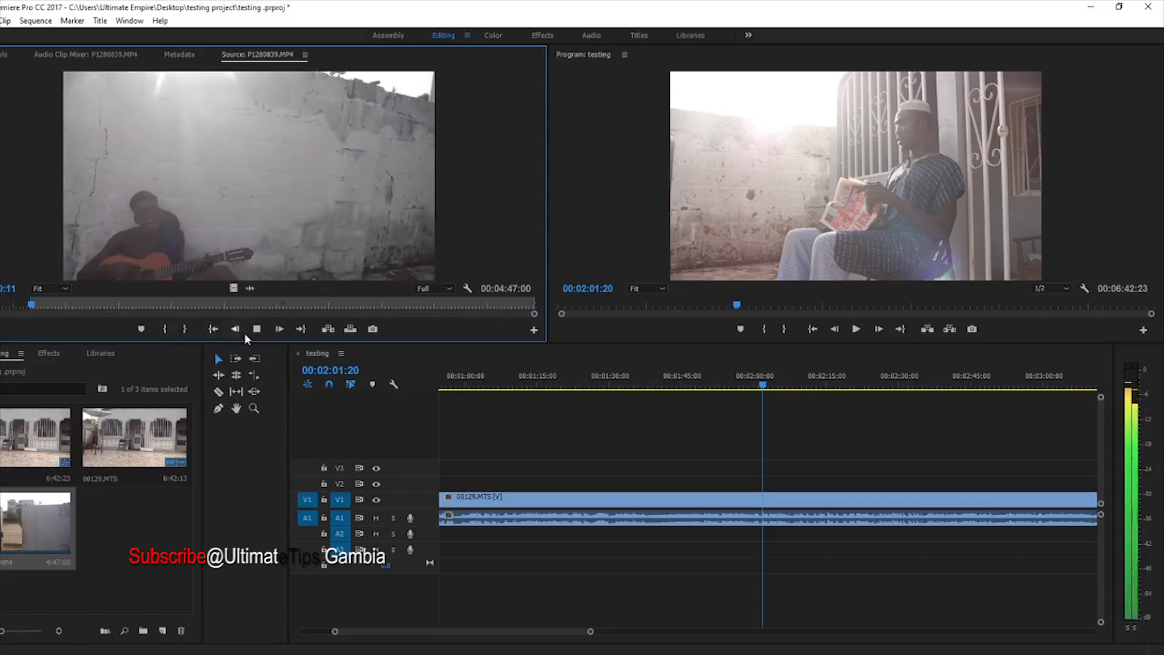
{"action": "left_click", "coordinate": [212, 329]}
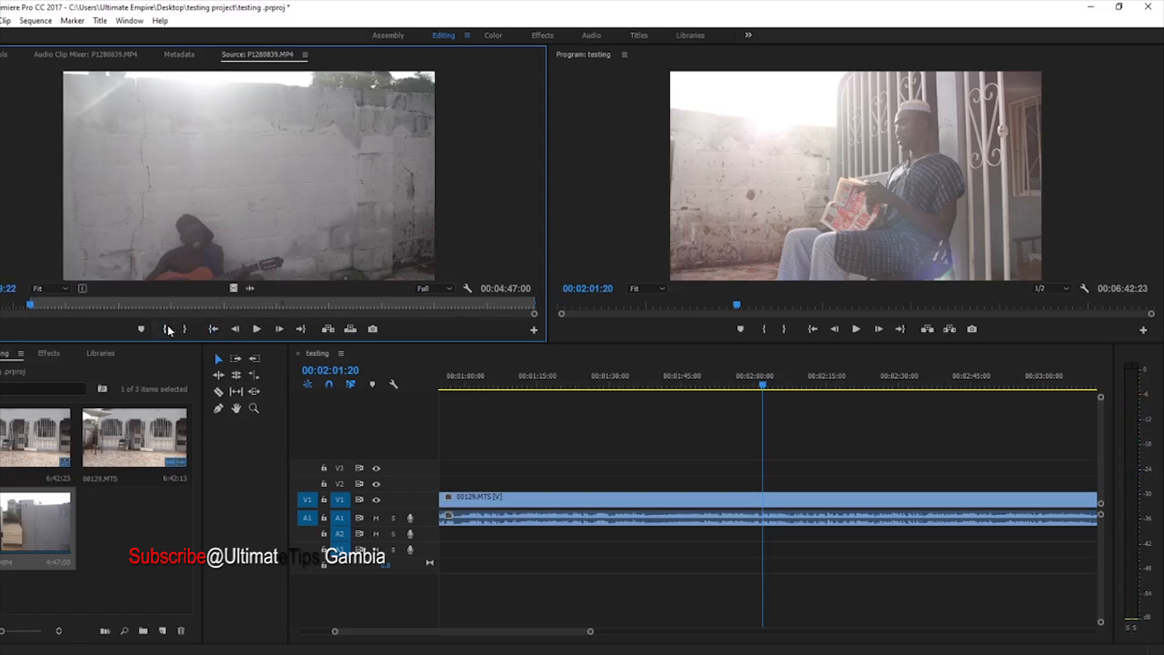
{"action": "left_click_drag", "start_coordinate": [310, 311], "coordinate": [540, 312]}
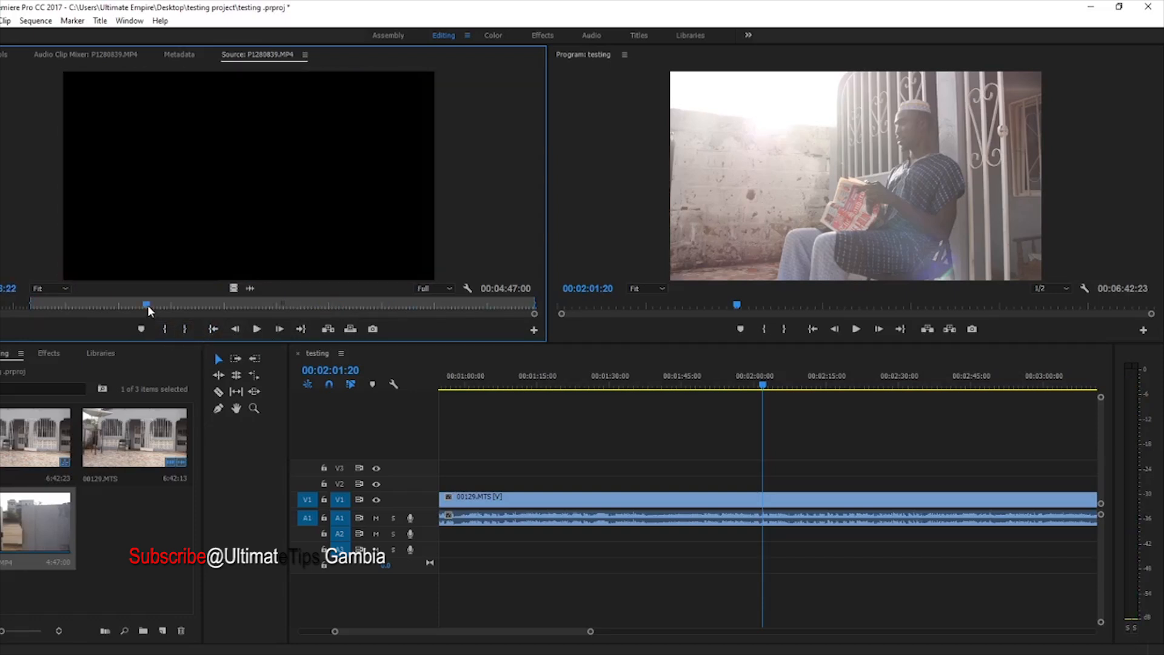
{"action": "left_click", "coordinate": [147, 304]}
{"action": "left_click", "coordinate": [213, 328]}
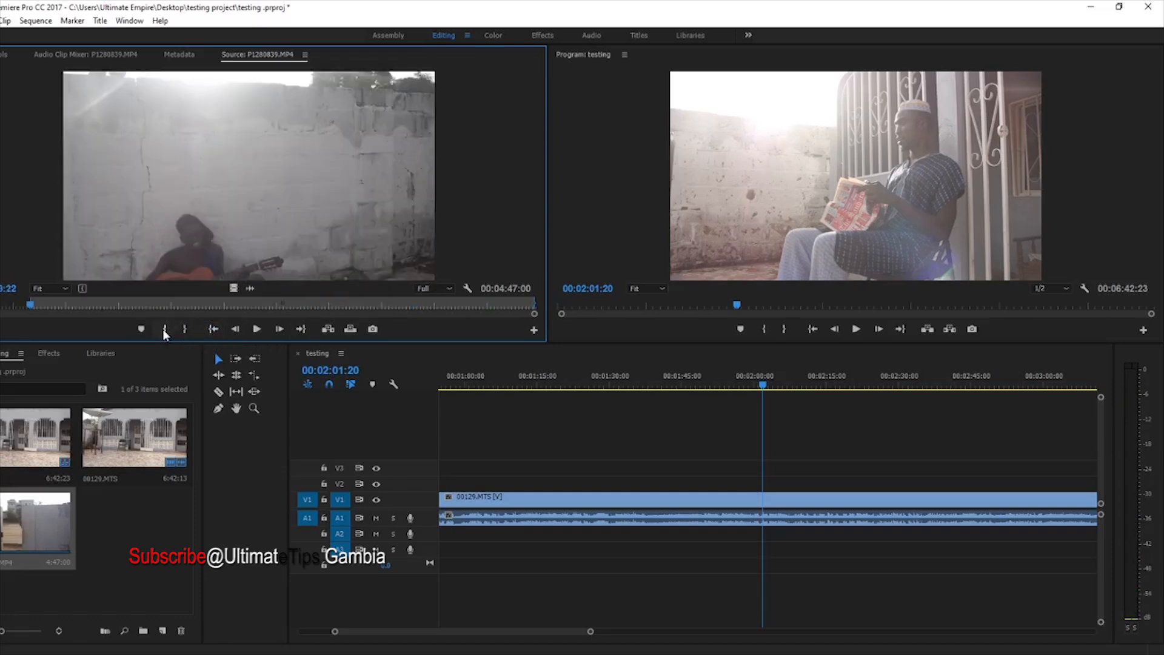
{"action": "left_click", "coordinate": [256, 329]}
{"action": "left_click_drag", "start_coordinate": [281, 303], "coordinate": [562, 316]}
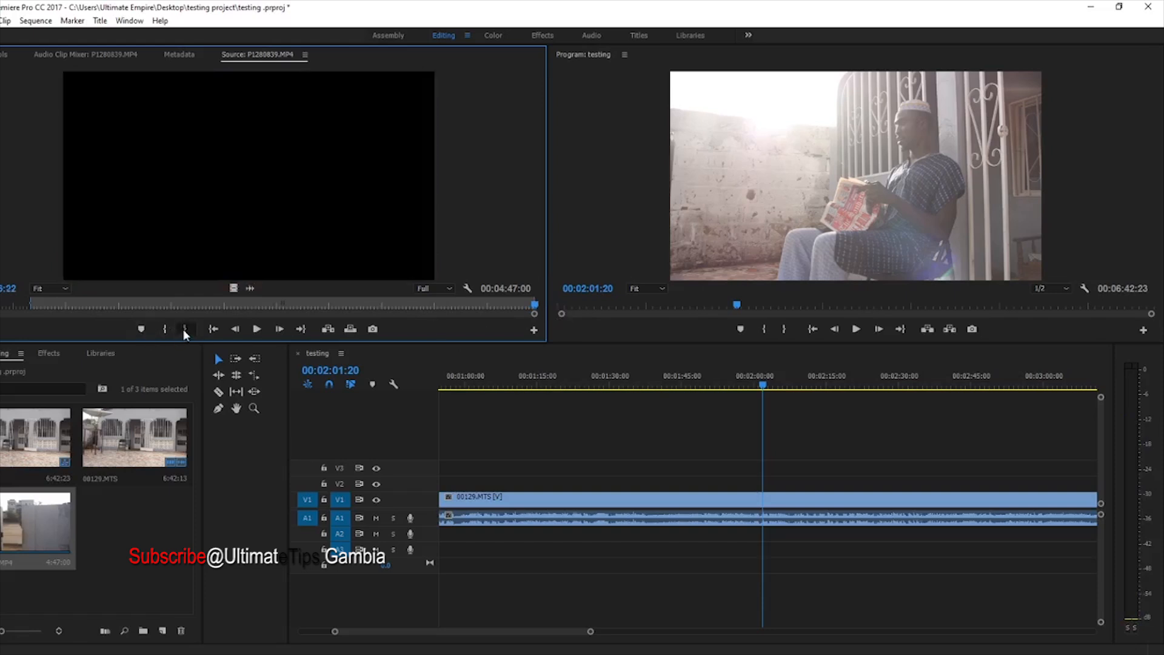
{"action": "left_click", "coordinate": [213, 329]}
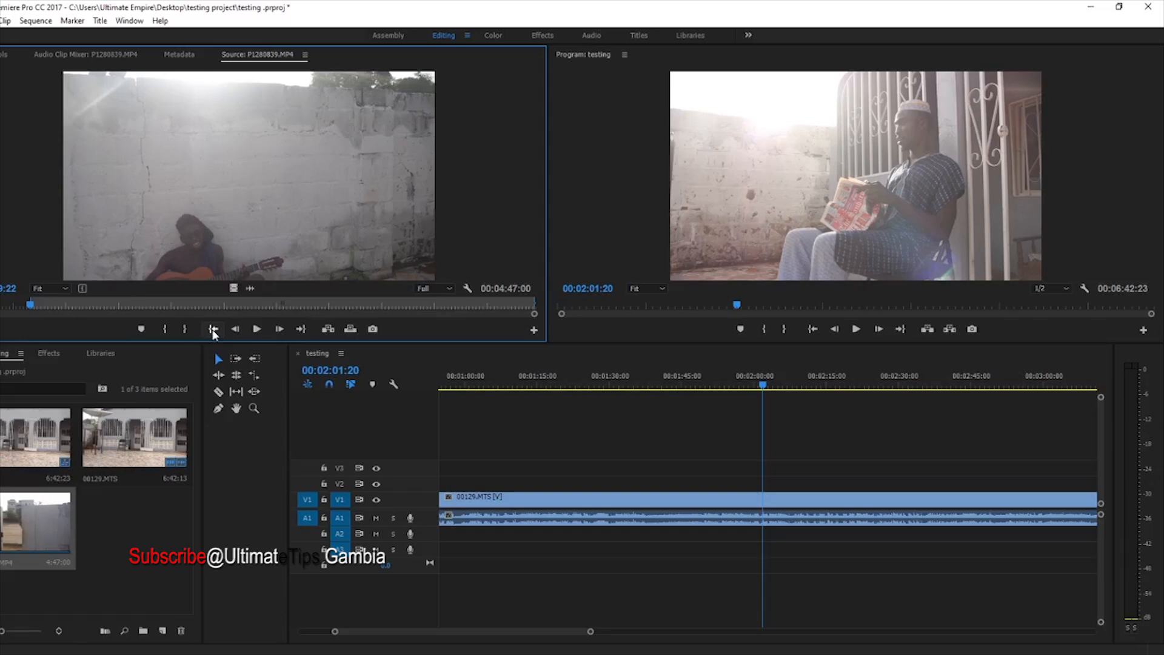
Place only the video of P1280839.MP4 on V2 at 00:02:01:20 above 00129.MTS and play it up to 00:02:08:08.
{"action": "left_click_drag", "start_coordinate": [233, 288], "coordinate": [787, 482]}
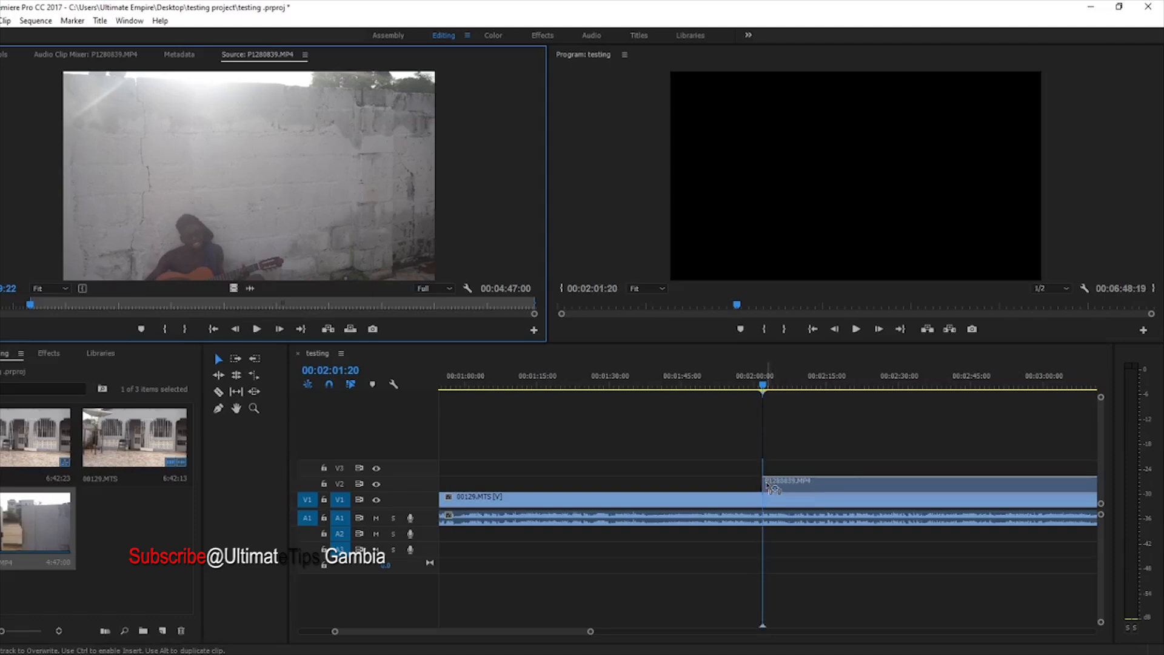
{"action": "left_click_drag", "start_coordinate": [769, 485], "coordinate": [768, 486]}
{"action": "left_click", "coordinate": [768, 565]}
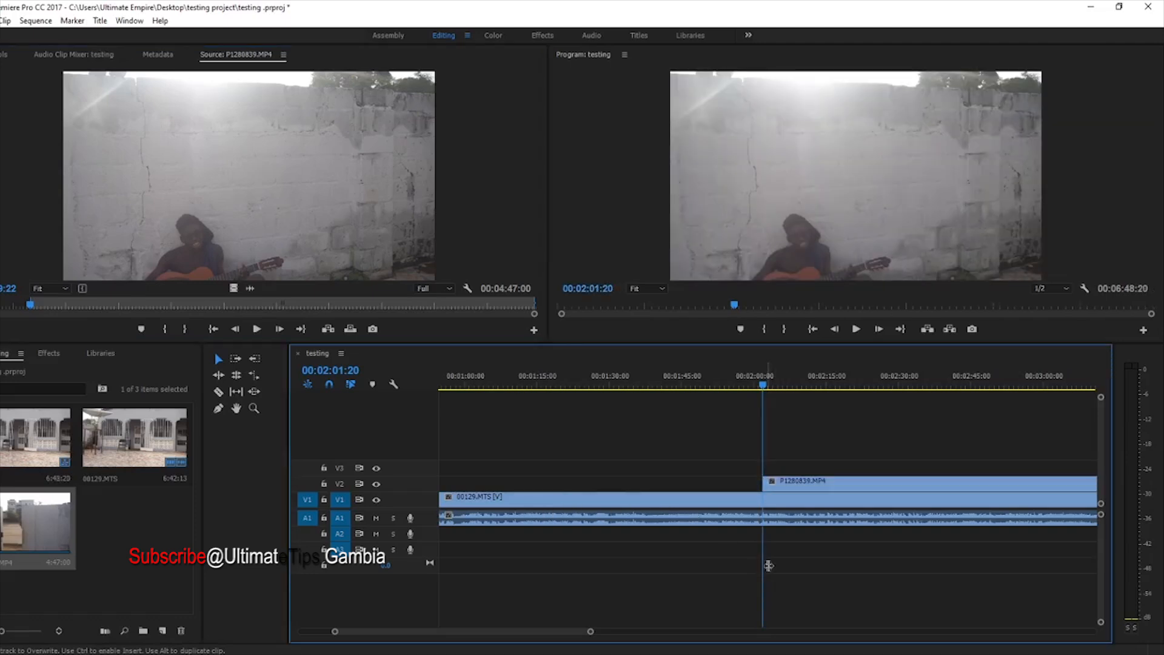
{"action": "key", "text": "space"}
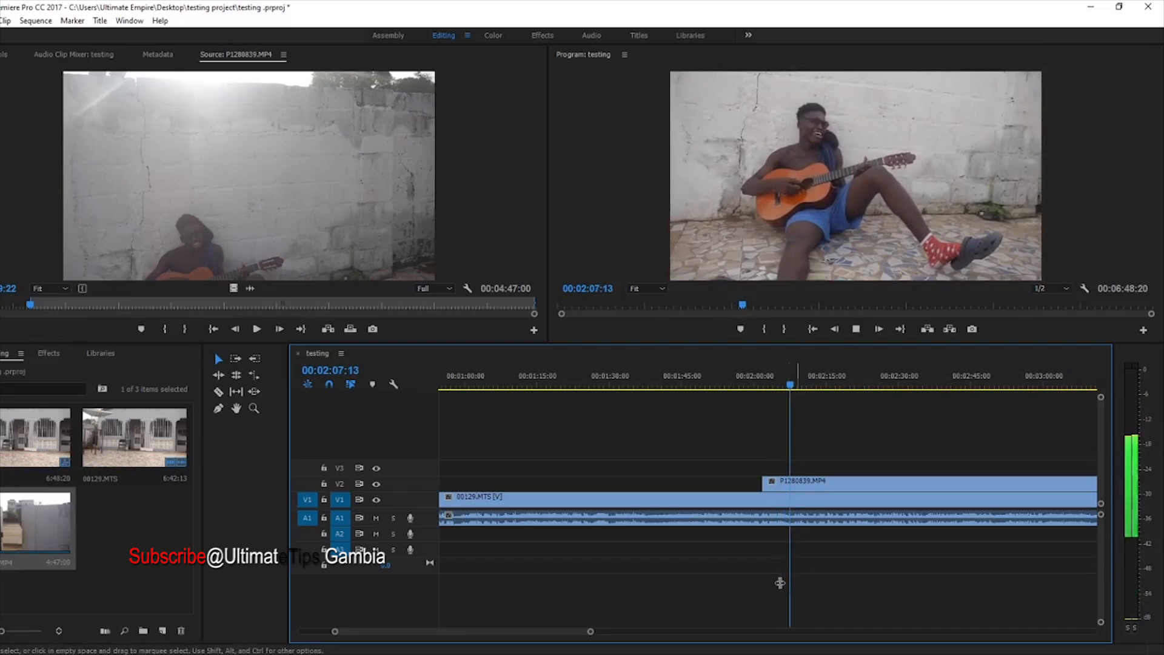
{"action": "key", "text": "space"}
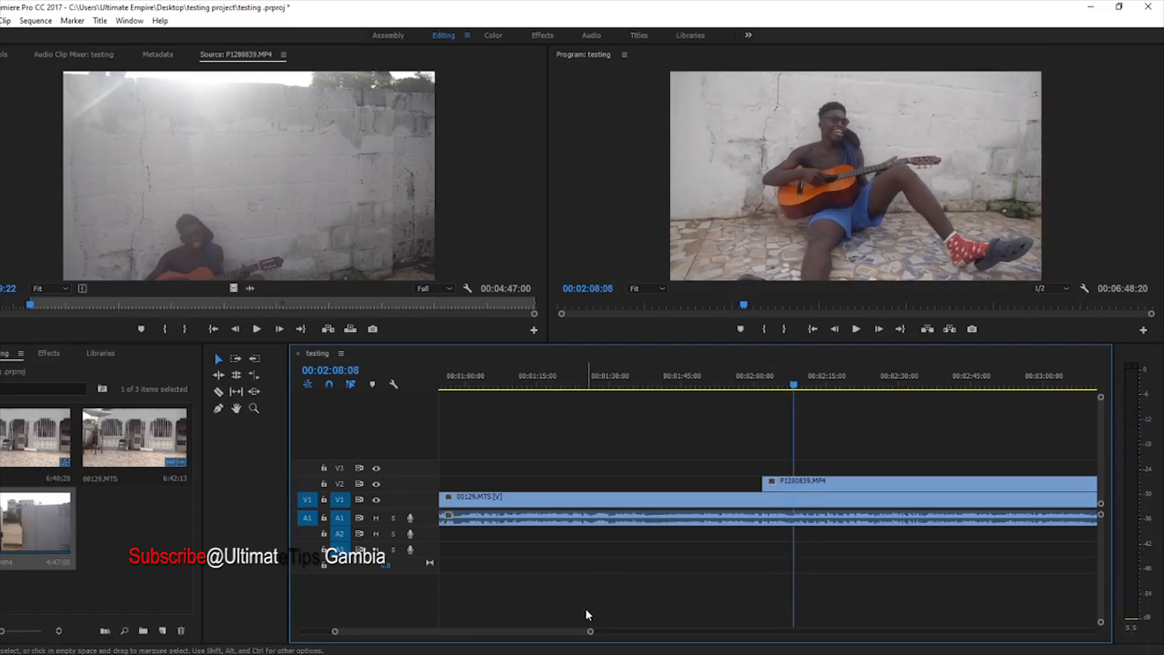
Extend the start of the P1280839.MP4 clip on V2 back to about 00:01:22 in the sequence.
{"action": "left_click_drag", "start_coordinate": [588, 631], "coordinate": [591, 631]}
{"action": "left_click_drag", "start_coordinate": [728, 606], "coordinate": [740, 601]}
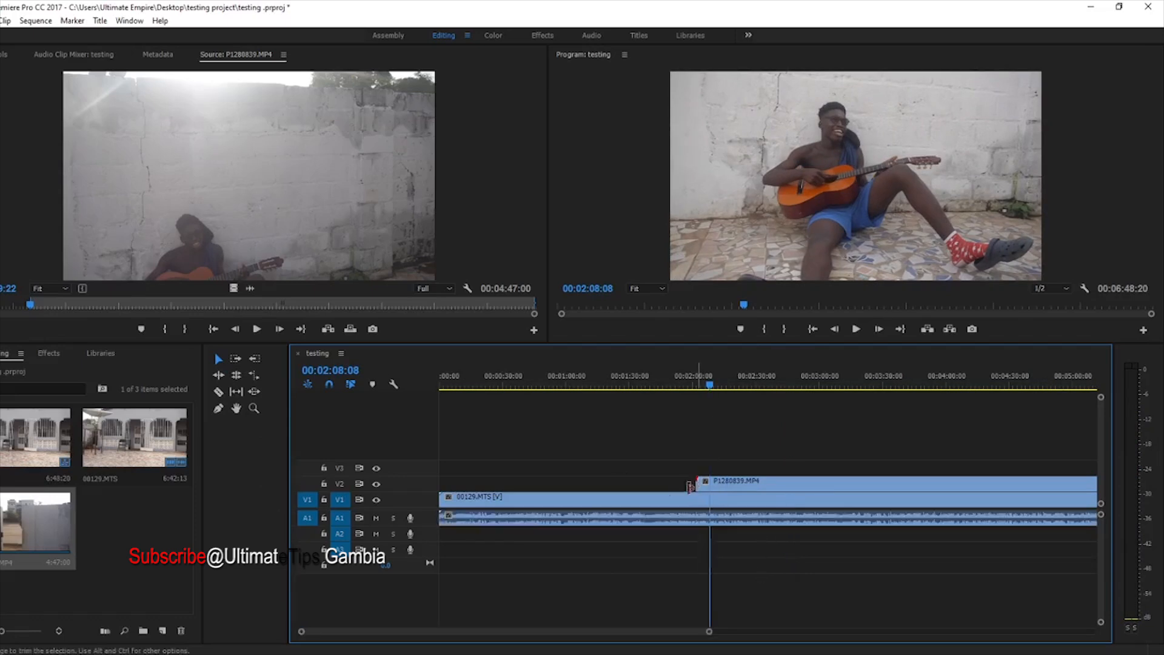
{"action": "left_click_drag", "start_coordinate": [347, 496], "coordinate": [170, 503]}
{"action": "left_click_drag", "start_coordinate": [642, 505], "coordinate": [611, 484]}
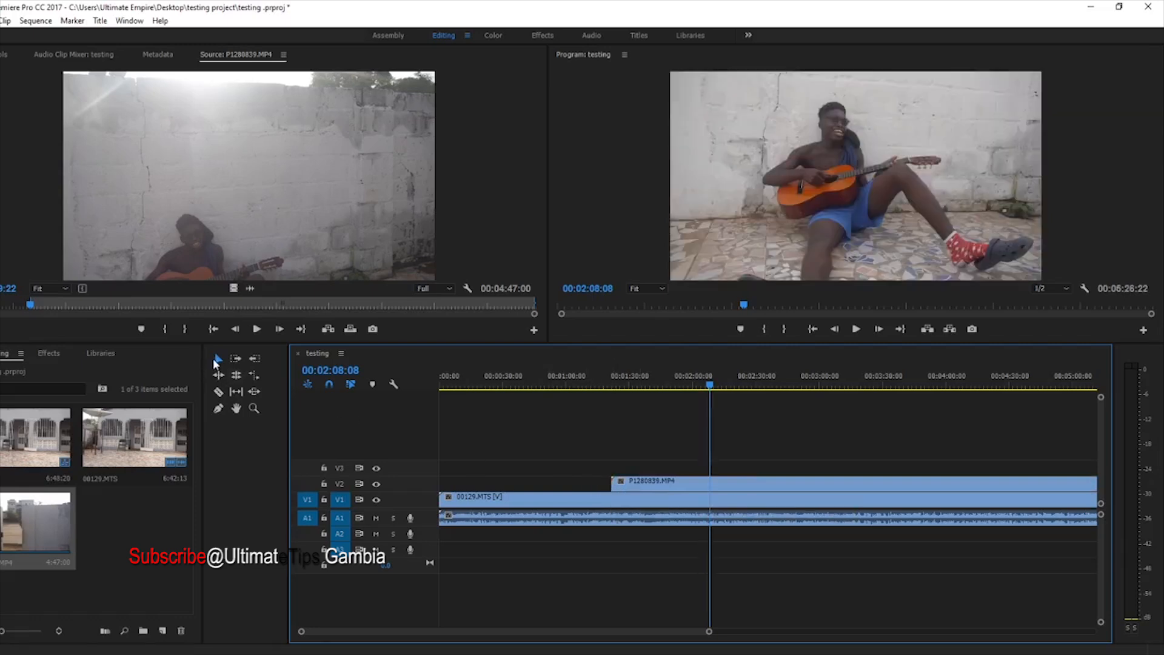
{"action": "mouse_move", "coordinate": [609, 485]}
{"action": "left_mouse_down"}
{"action": "mouse_move", "coordinate": [691, 485]}
{"action": "mouse_move", "coordinate": [421, 495]}
{"action": "mouse_move", "coordinate": [611, 485]}
{"action": "left_mouse_up"}
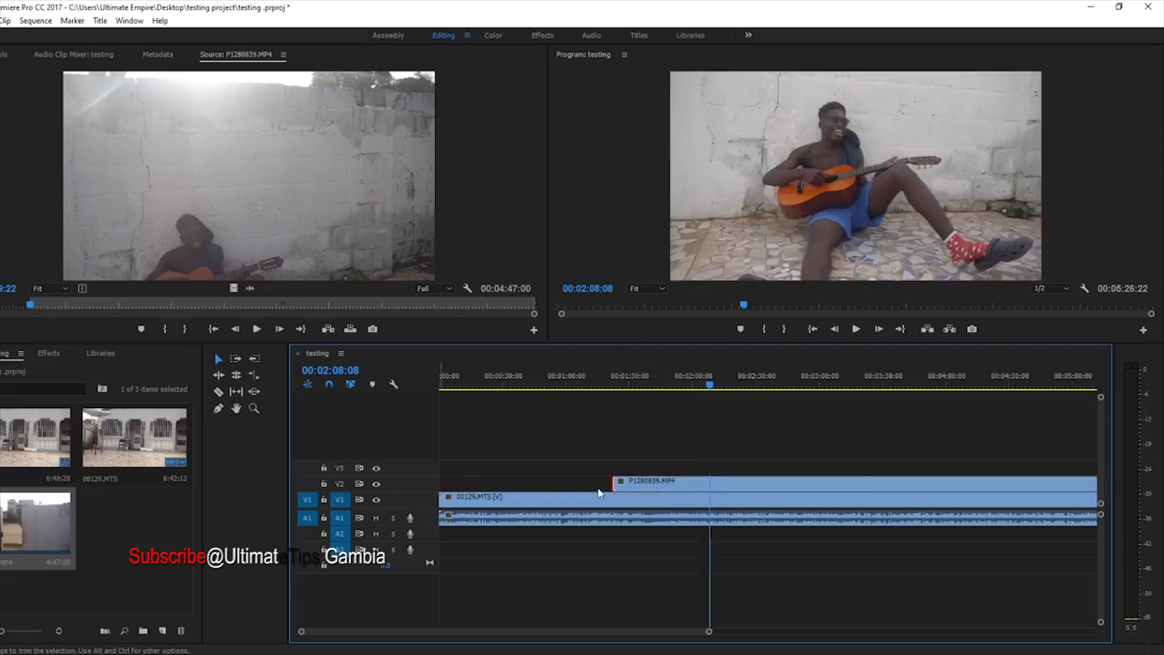
Play the sequence from the new start of the P1280839.MP4 clip, skipping ahead through the gate footage past 00:01:48:00.
{"action": "left_click", "coordinate": [609, 385]}
{"action": "left_click", "coordinate": [615, 387]}
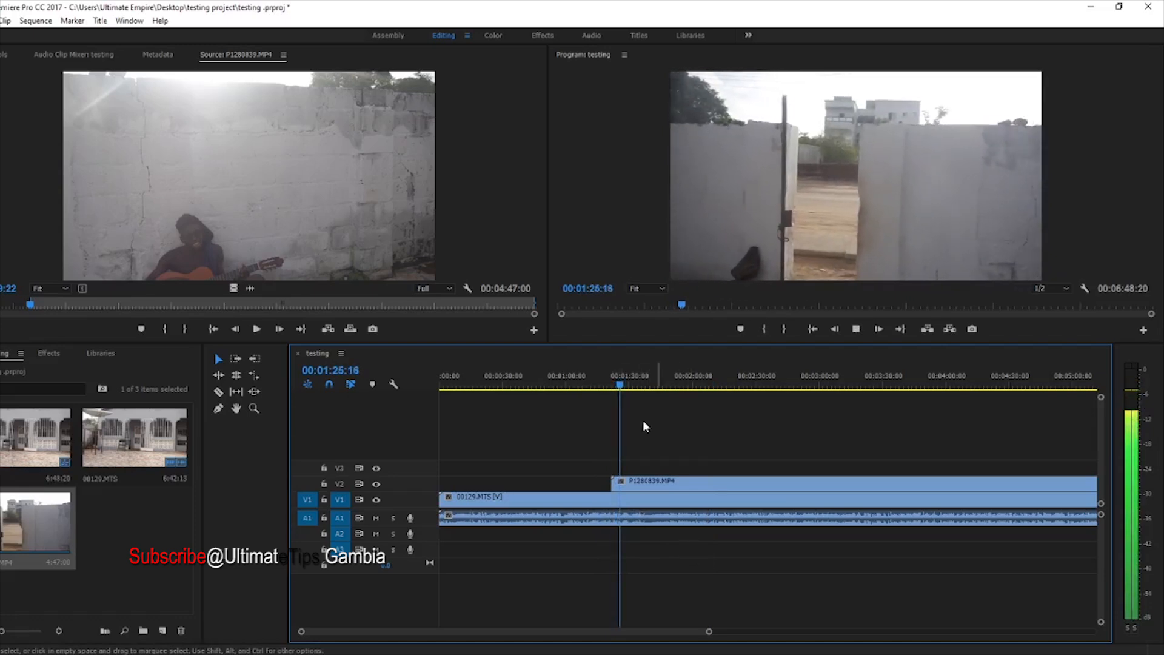
{"action": "left_click", "coordinate": [636, 383]}
{"action": "left_click_drag", "start_coordinate": [639, 382], "coordinate": [657, 383]}
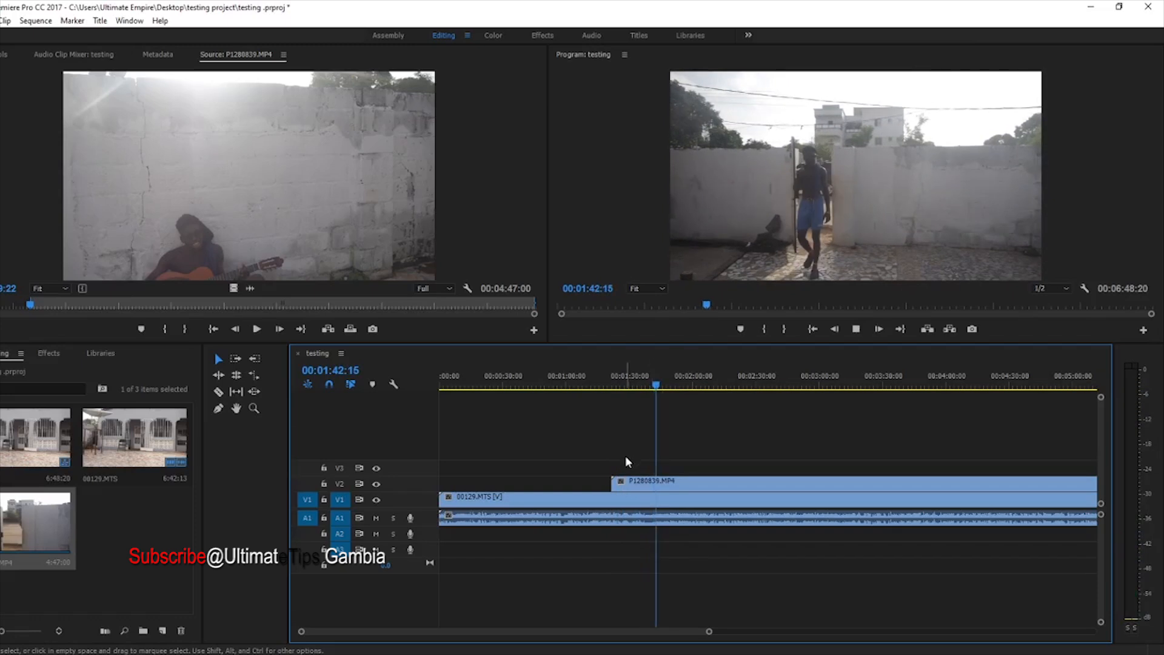
{"action": "key", "text": "space"}
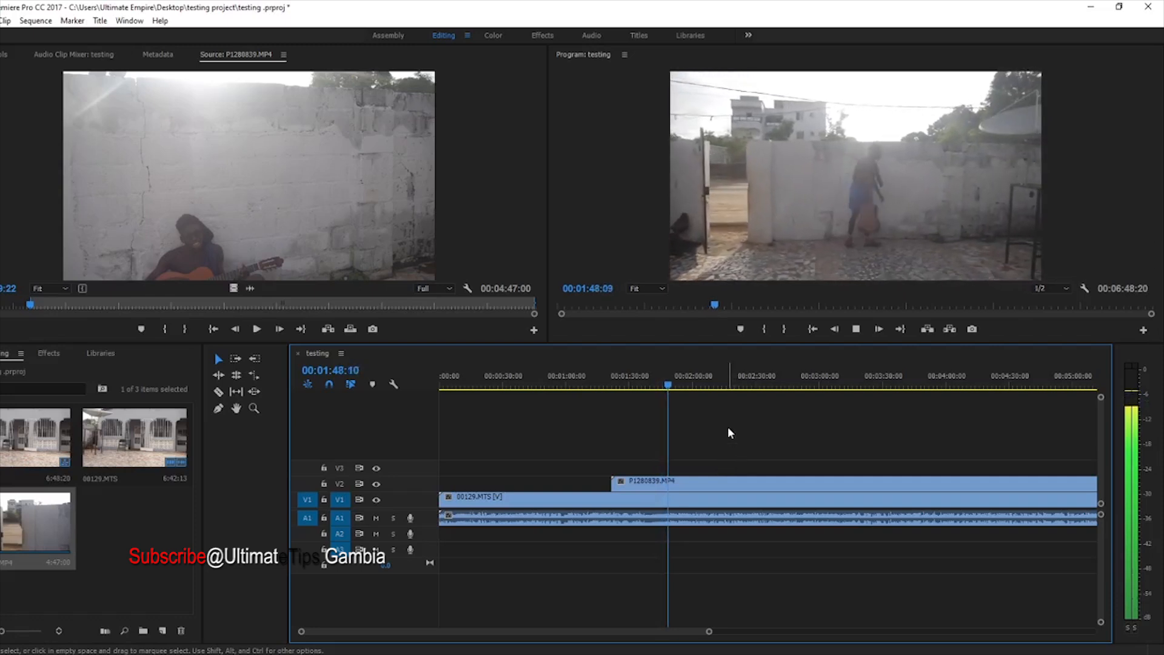
{"action": "key", "text": "space"}
Find the guitar-playing shot at 00:03:27:07 and split the P1280839.MP4 clip on V2 there.
{"action": "left_click_drag", "start_coordinate": [728, 391], "coordinate": [872, 399]}
{"action": "key", "text": "space"}
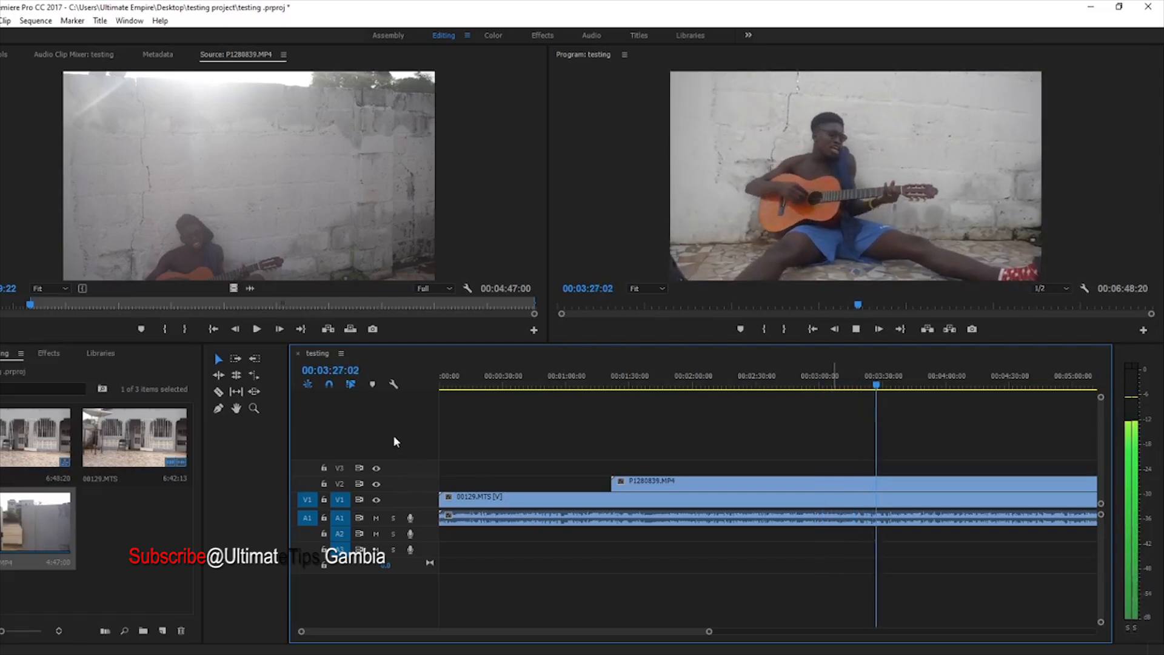
{"action": "key", "text": "space"}
{"action": "key", "text": "c"}
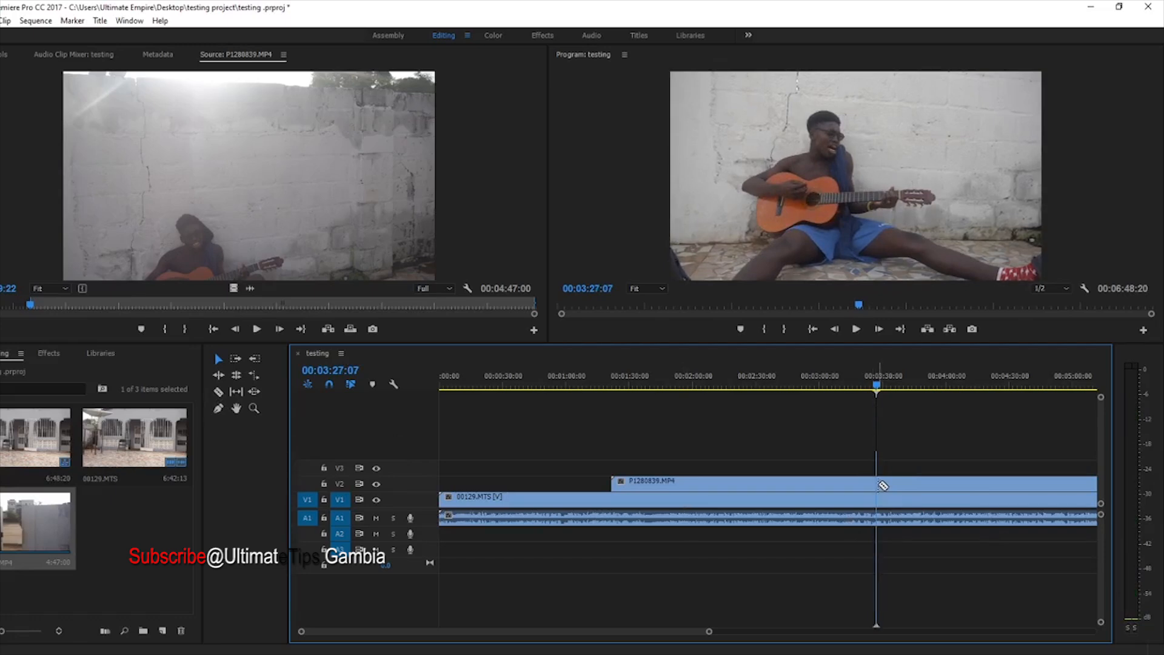
{"action": "left_click", "coordinate": [877, 489]}
{"action": "key", "text": "v"}
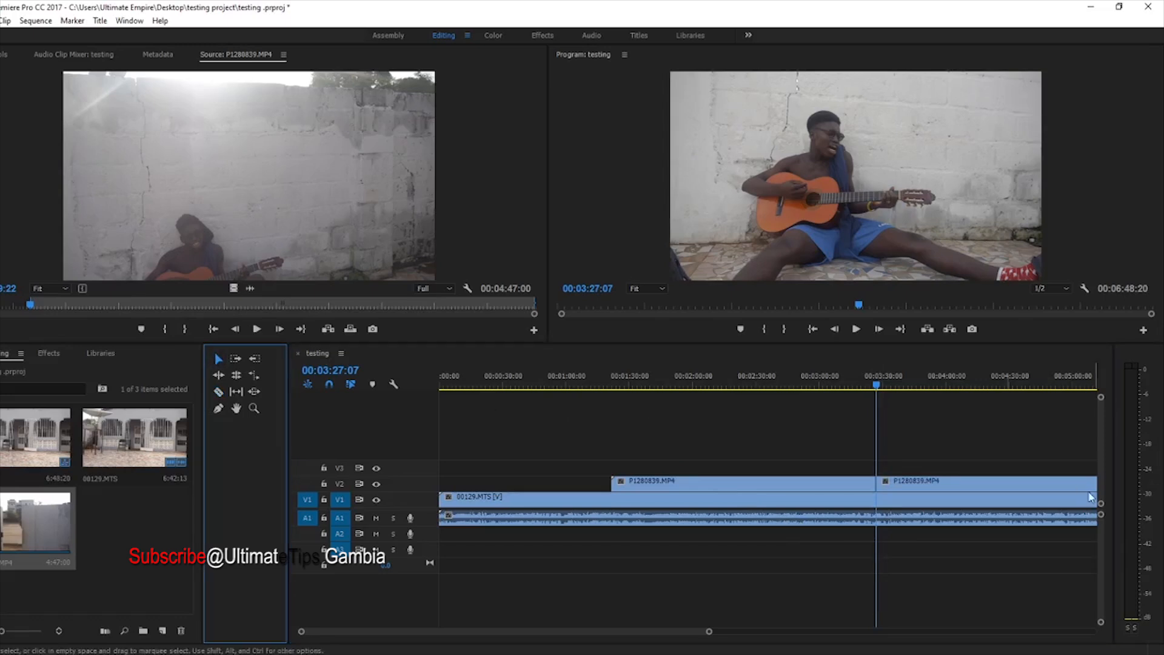
Trim the start of the second P1280839.MP4 segment to about 00:03:39, leaving a gap on V2, and play across the cut.
{"action": "left_click_drag", "start_coordinate": [879, 484], "coordinate": [901, 489]}
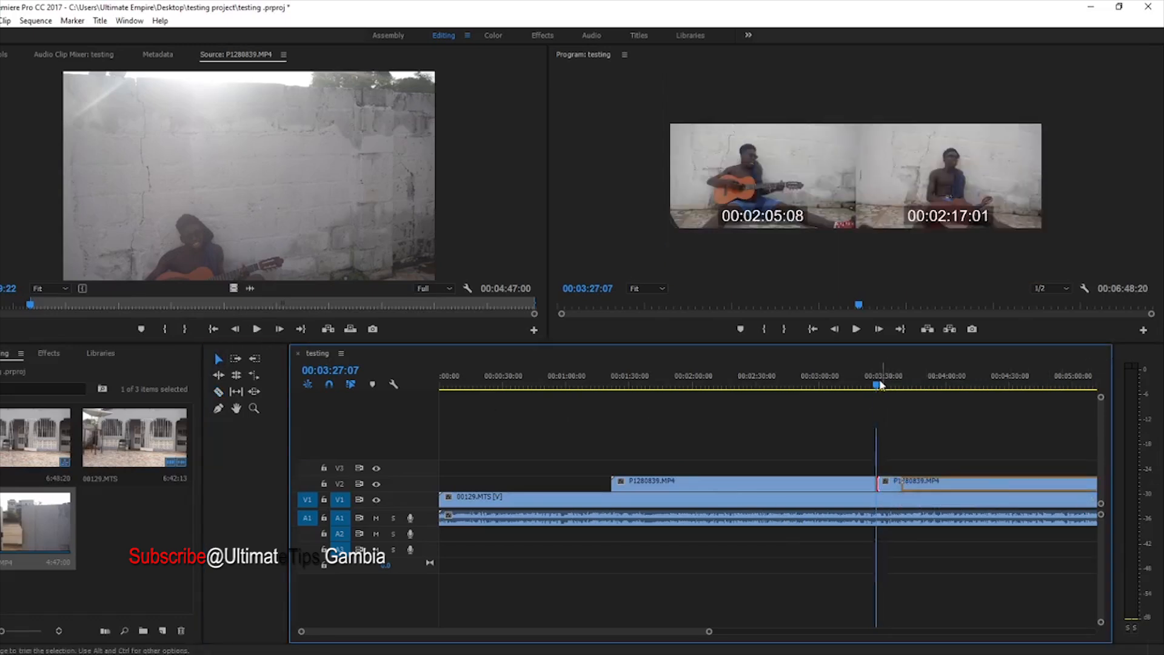
{"action": "left_click", "coordinate": [875, 382]}
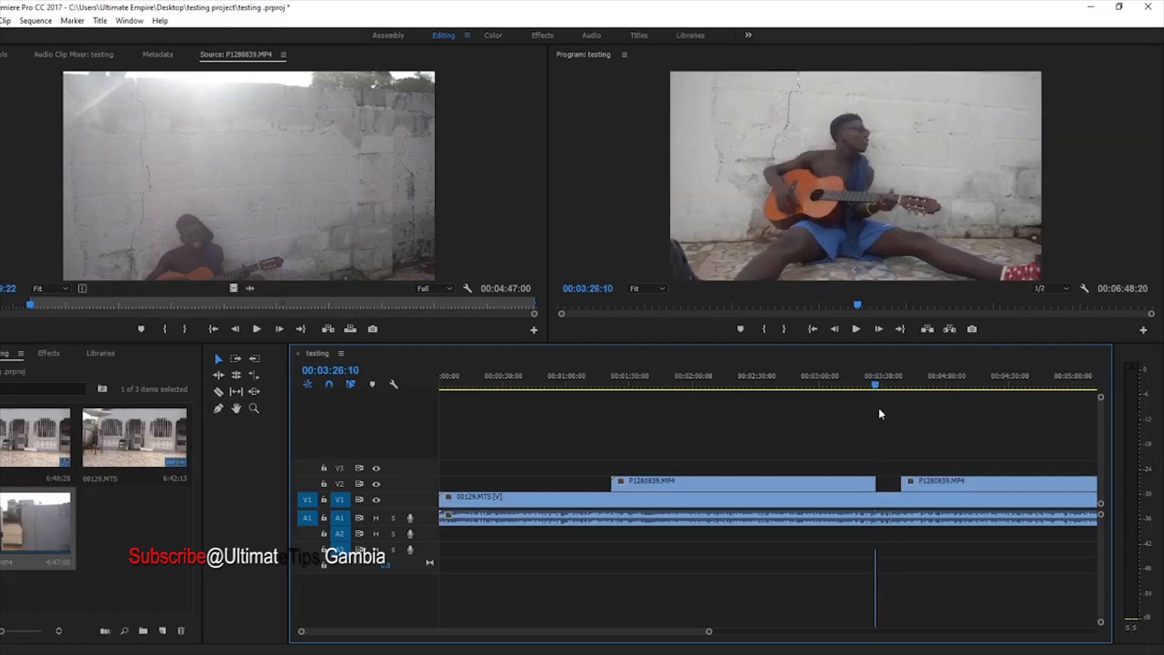
{"action": "key", "text": "space"}
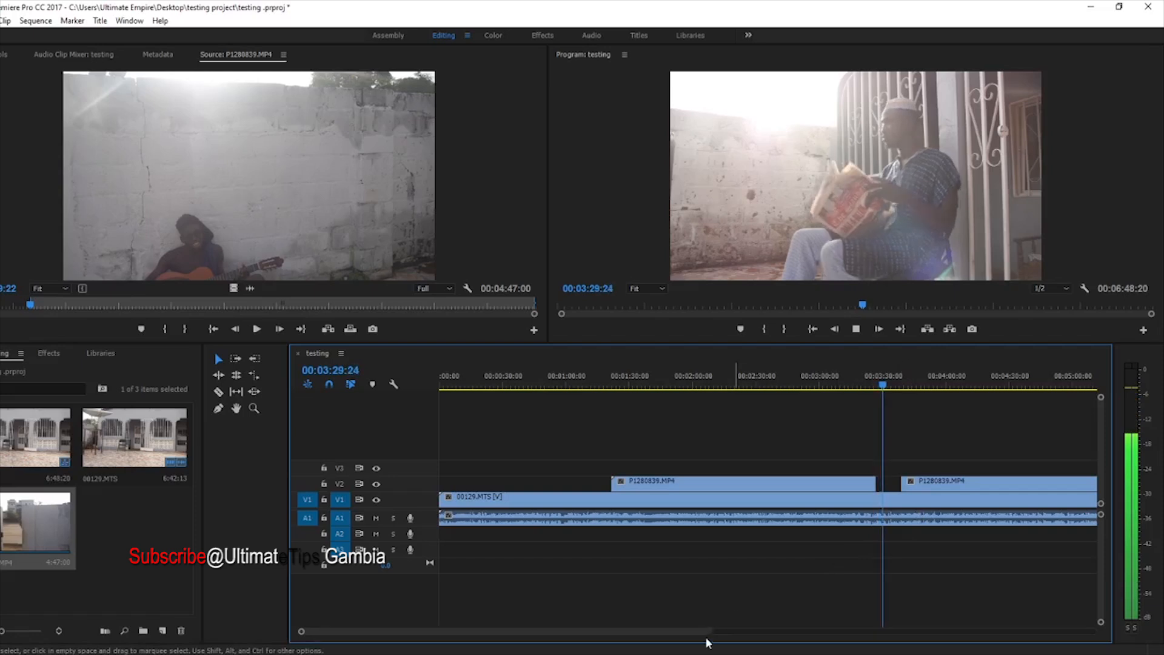
Extend the start of the second P1280839.MP4 segment on V2 back to about 00:03:36 and stop playback at 00:03:37:19.
{"action": "left_click_drag", "start_coordinate": [708, 632], "coordinate": [691, 634]}
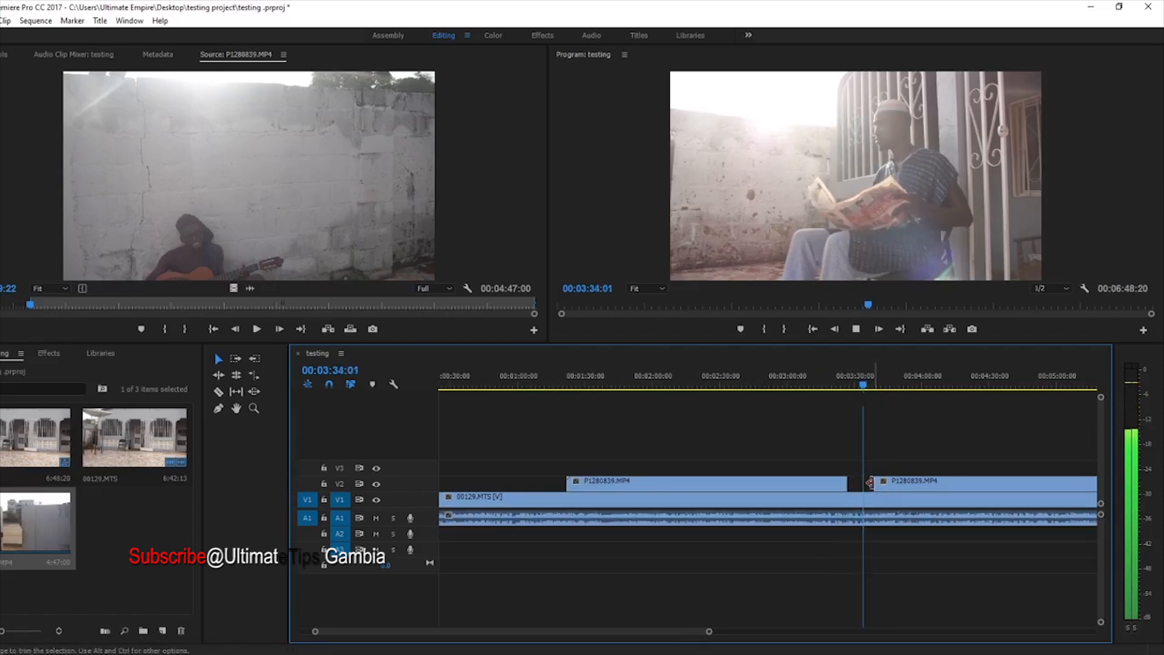
{"action": "left_click_drag", "start_coordinate": [869, 483], "coordinate": [865, 483]}
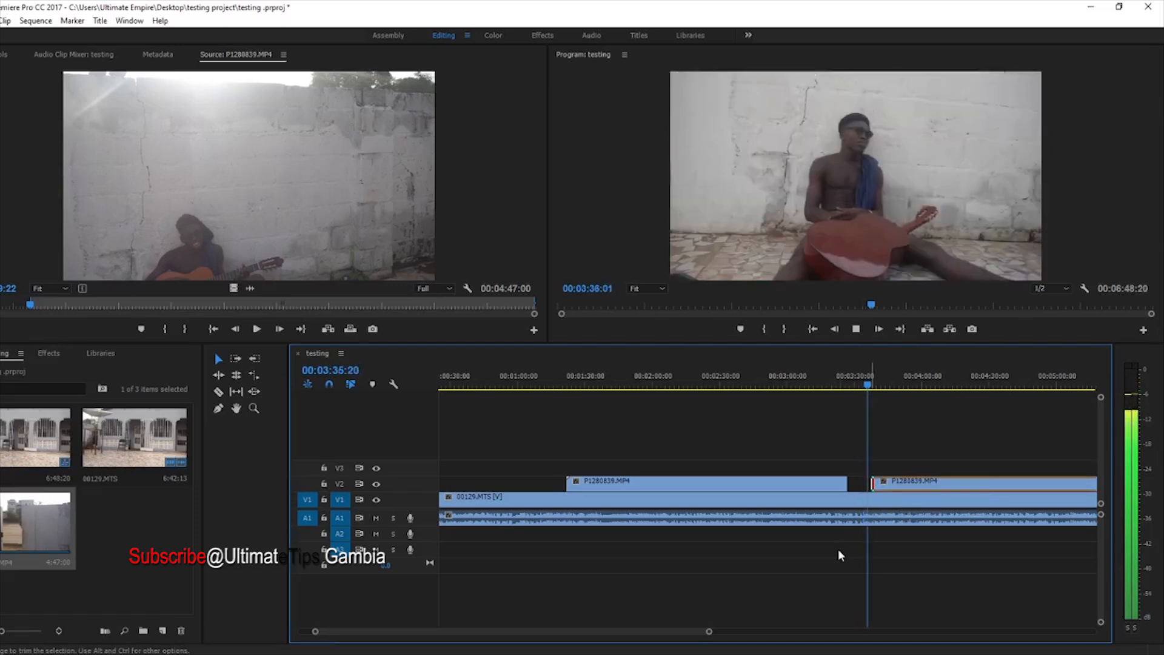
{"action": "key", "text": "space"}
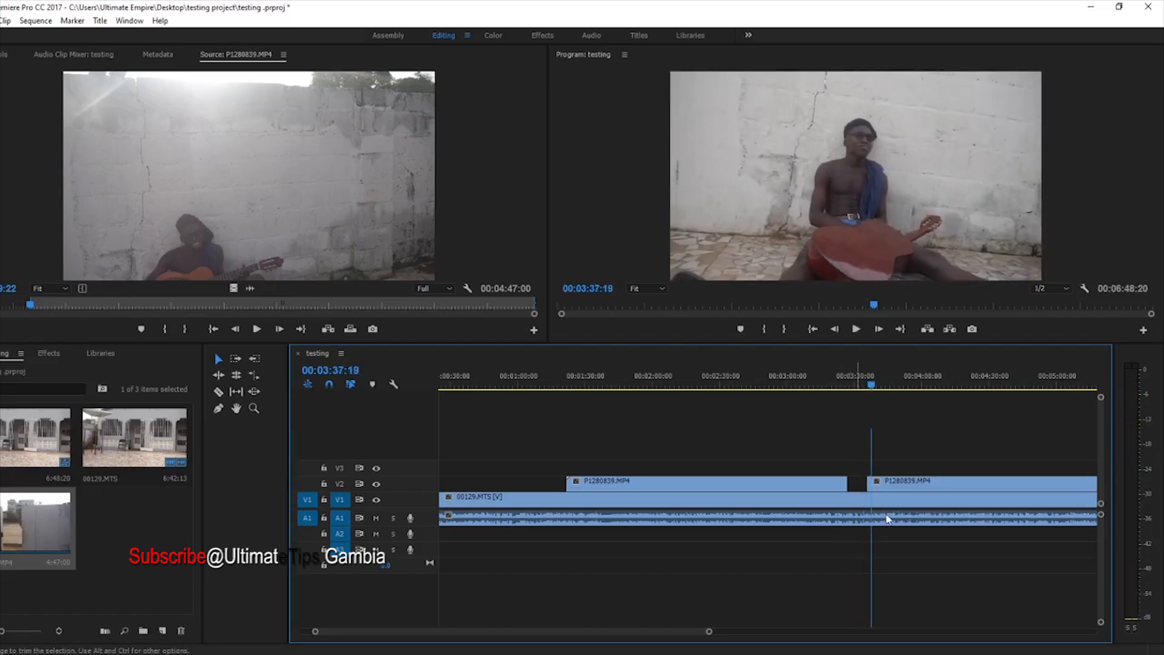
Split the second P1280839.MP4 segment on V2 at about 00:03:44 and trim the following piece's start to about 00:03:53.
{"action": "key", "text": "space"}
{"action": "left_click", "coordinate": [219, 391]}
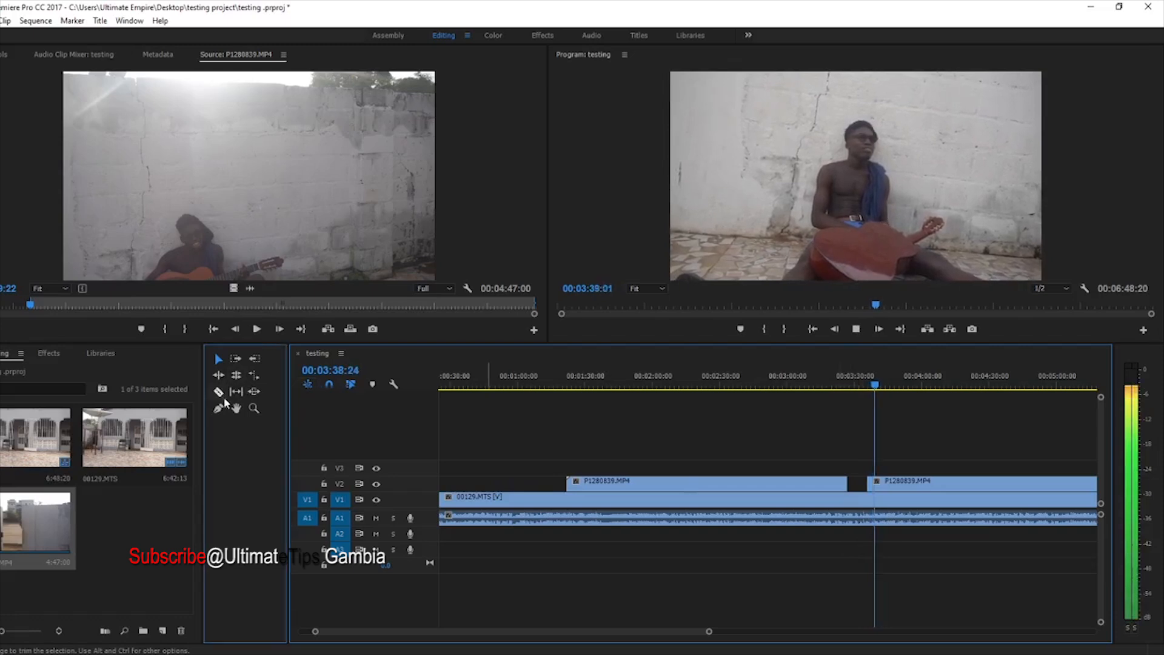
{"action": "left_click", "coordinate": [887, 483]}
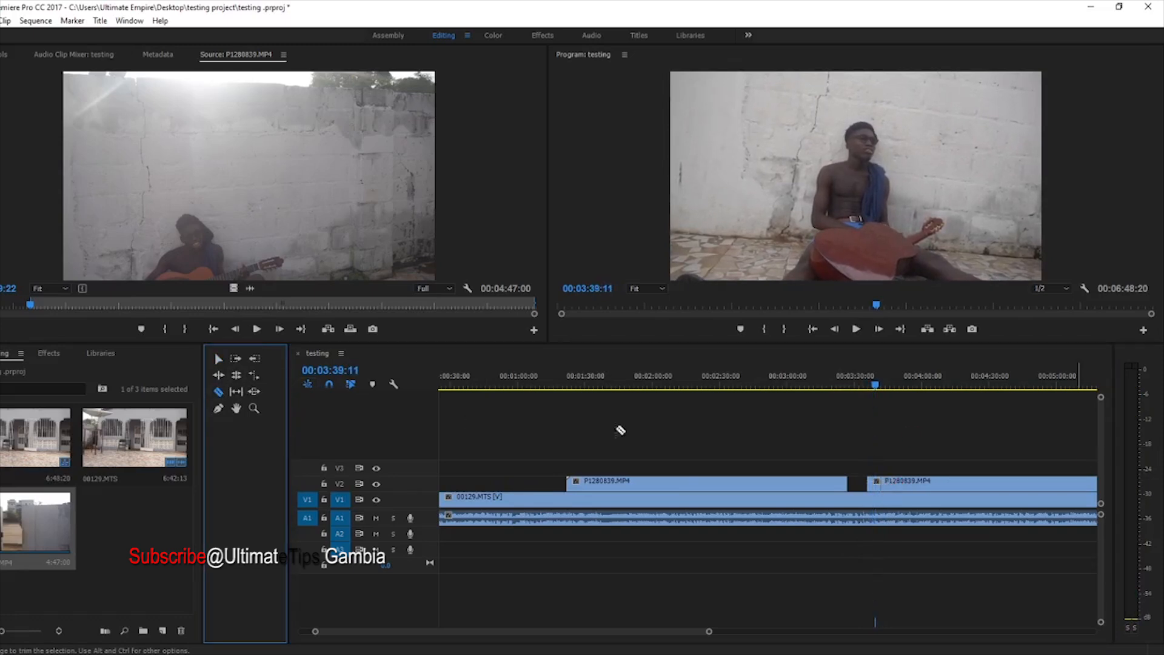
{"action": "left_click_drag", "start_coordinate": [887, 483], "coordinate": [906, 485]}
Split the last P1280839.MP4 segment on V2 at about 00:04:05 and trim the following piece's start to about 00:04:15.
{"action": "key", "text": "c"}
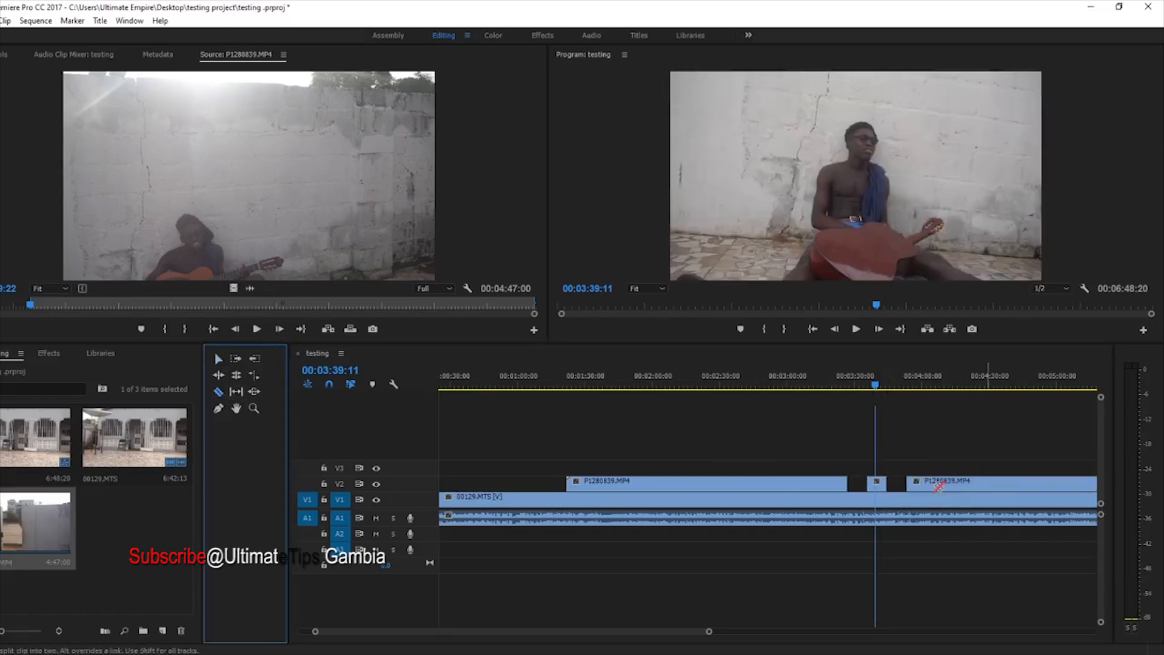
{"action": "left_click", "coordinate": [933, 483]}
{"action": "left_click", "coordinate": [218, 359]}
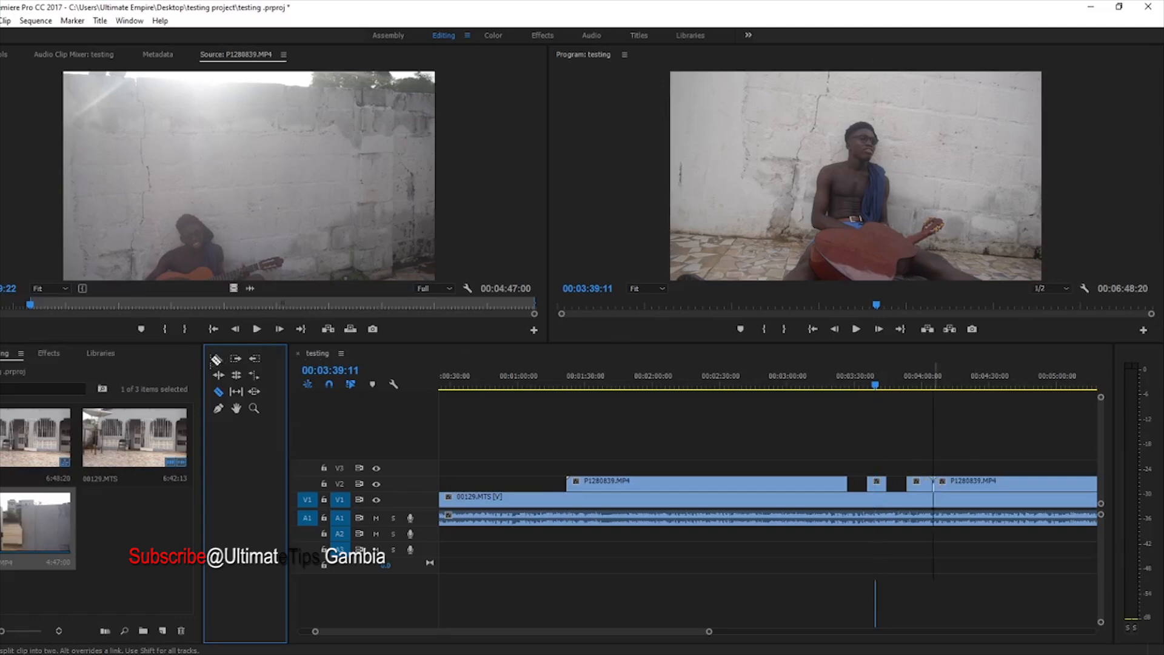
{"action": "left_click_drag", "start_coordinate": [939, 487], "coordinate": [962, 487]}
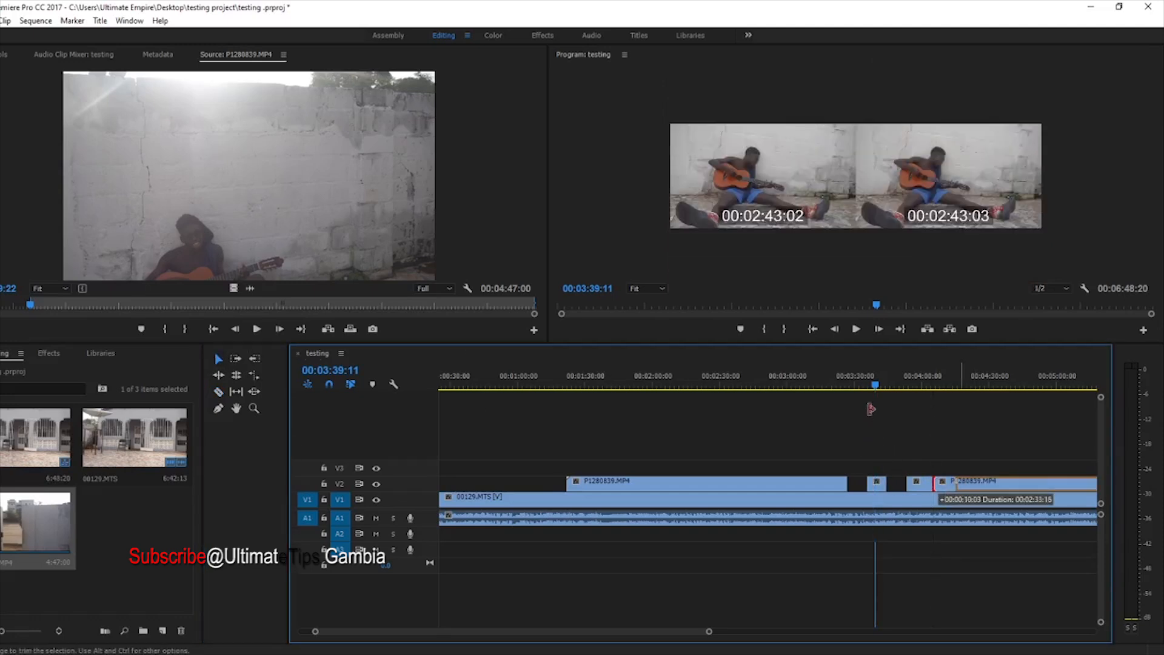
Play the alternating cuts from 00:03:30:04, skip ahead to 00:03:58:12, and return the playhead to 00:02:28:24.
{"action": "left_click", "coordinate": [856, 374]}
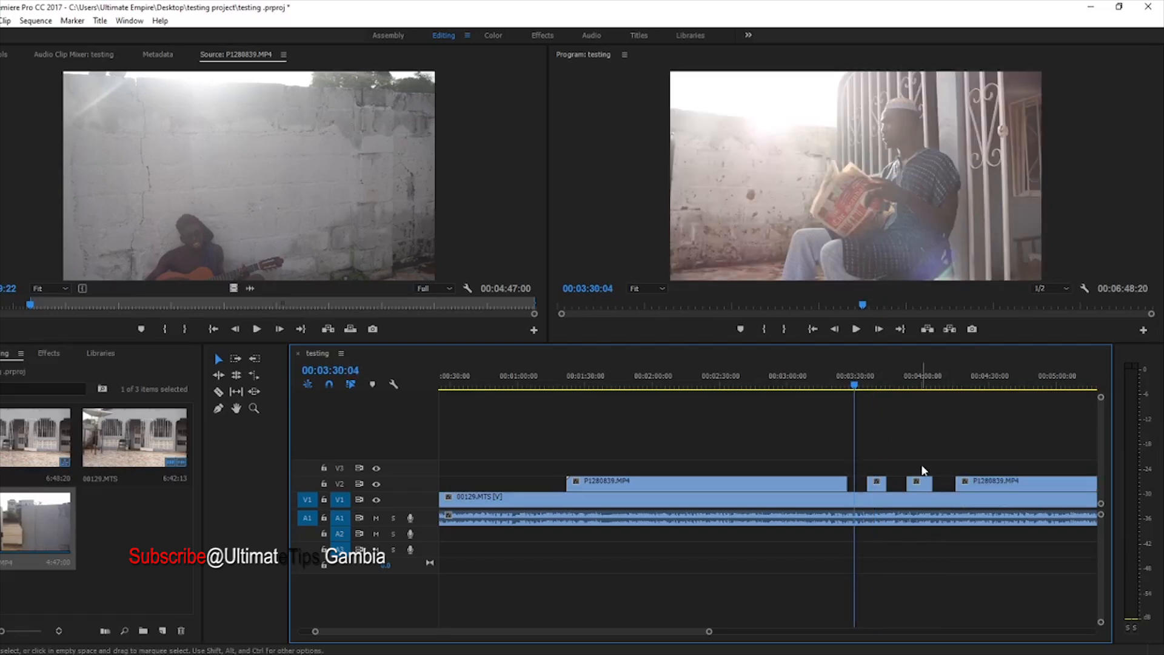
{"action": "key", "text": "space"}
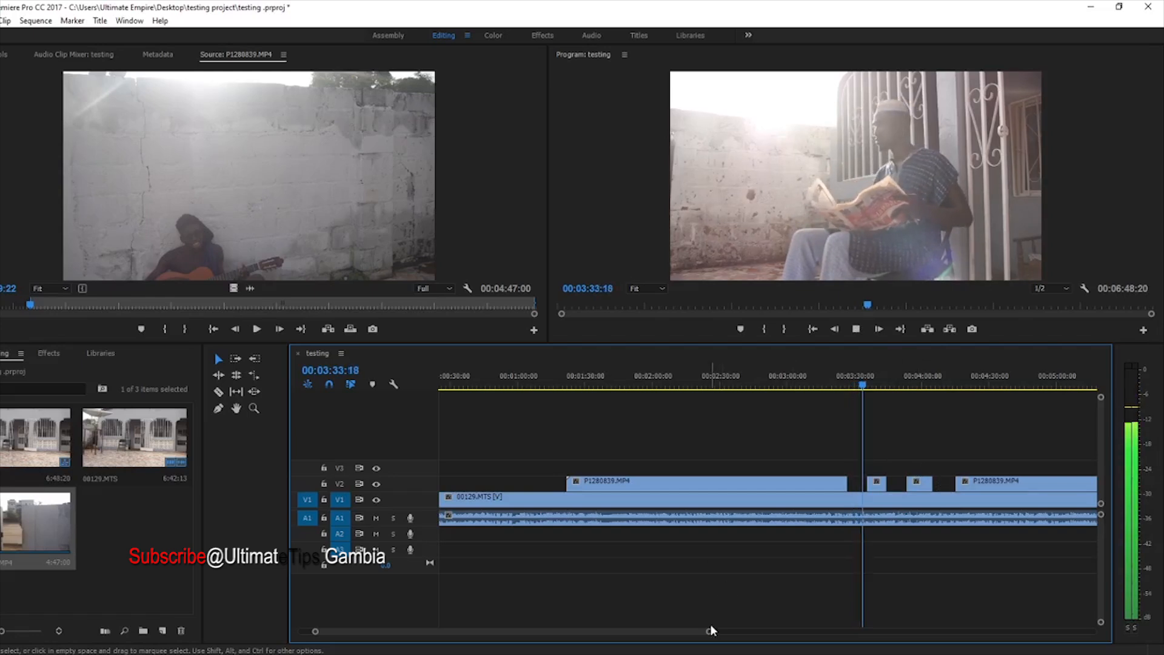
{"action": "left_click_drag", "start_coordinate": [705, 634], "coordinate": [670, 621]}
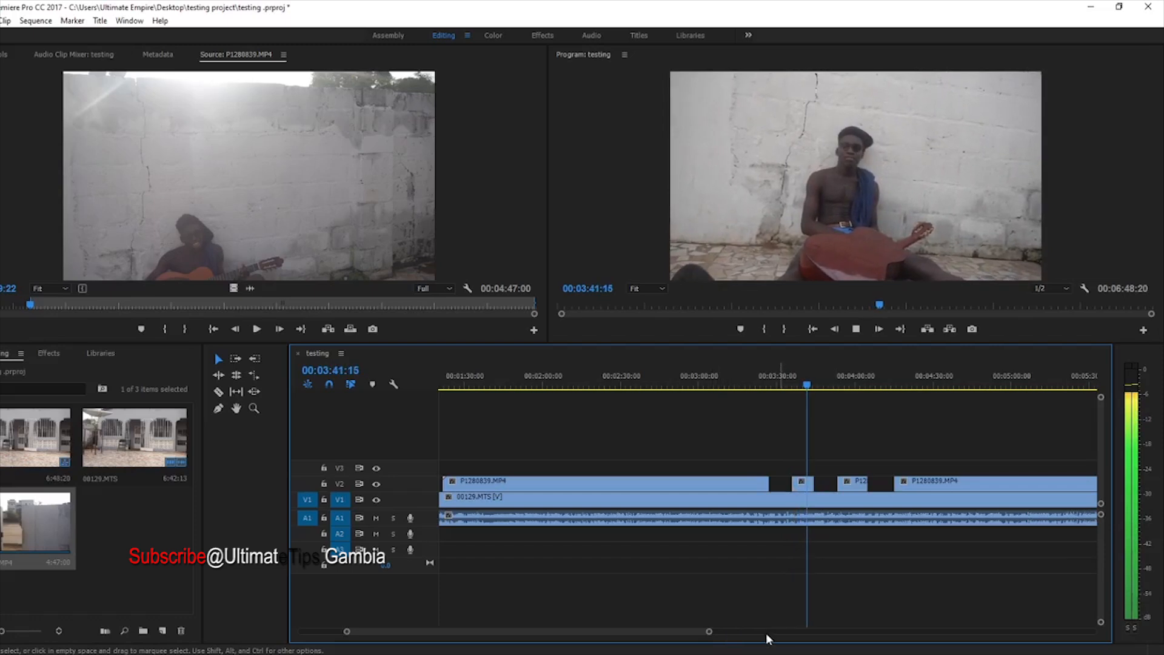
{"action": "left_click_drag", "start_coordinate": [708, 631], "coordinate": [715, 631]}
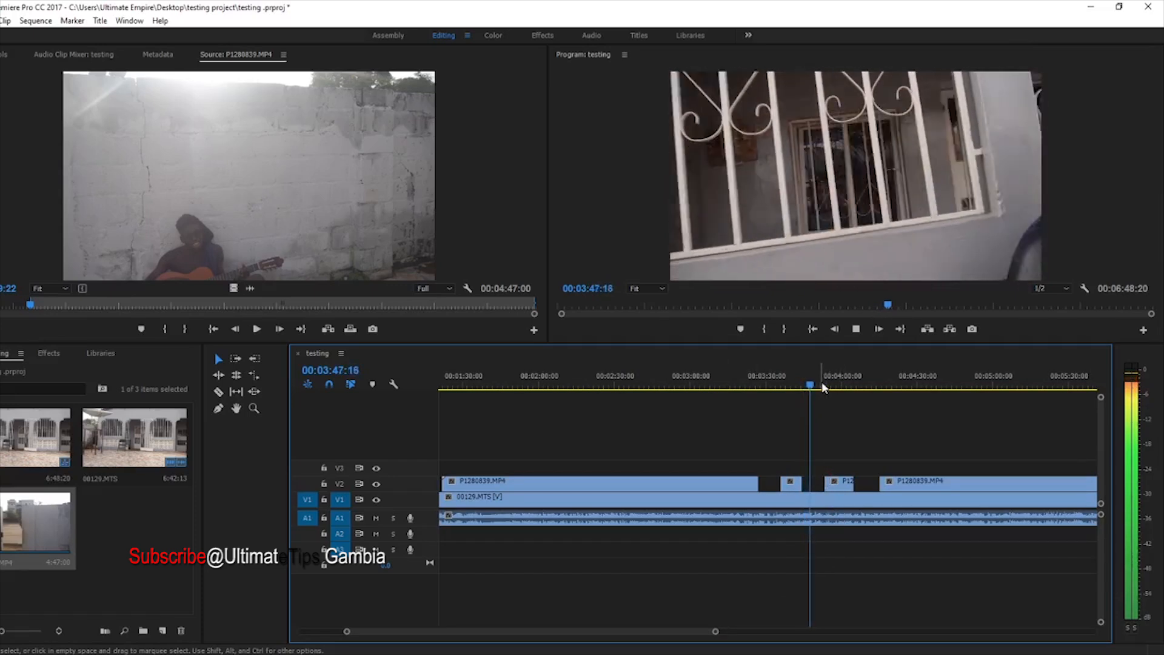
{"action": "left_click", "coordinate": [824, 381]}
{"action": "left_click_drag", "start_coordinate": [831, 375], "coordinate": [837, 373]}
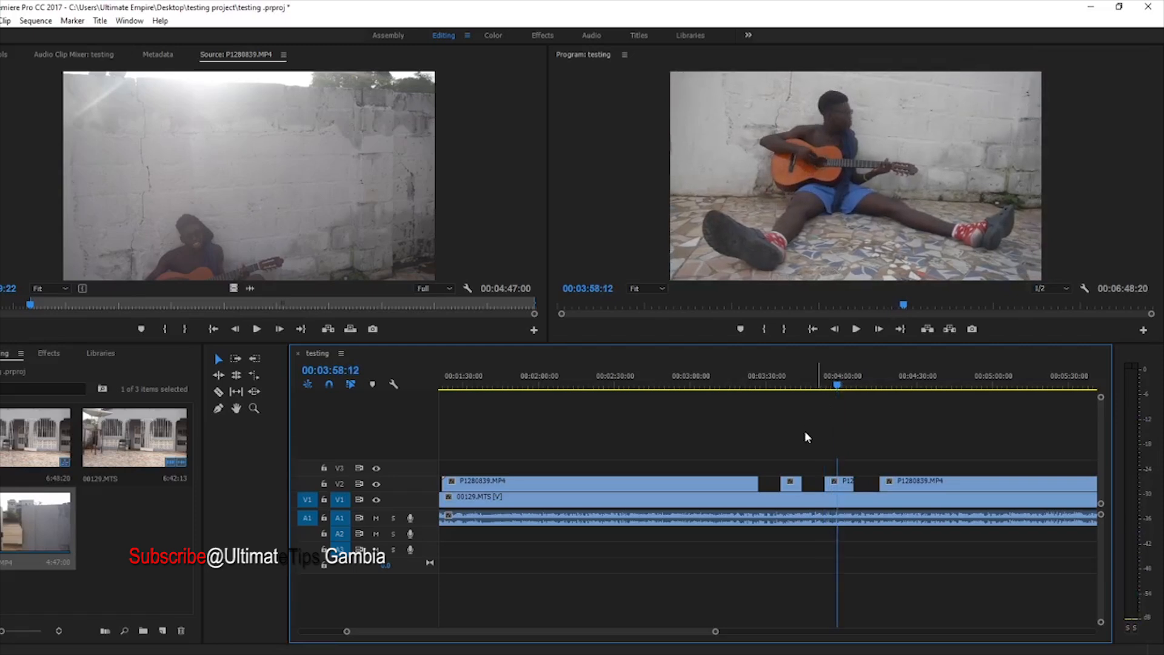
{"action": "left_click_drag", "start_coordinate": [715, 631], "coordinate": [750, 566]}
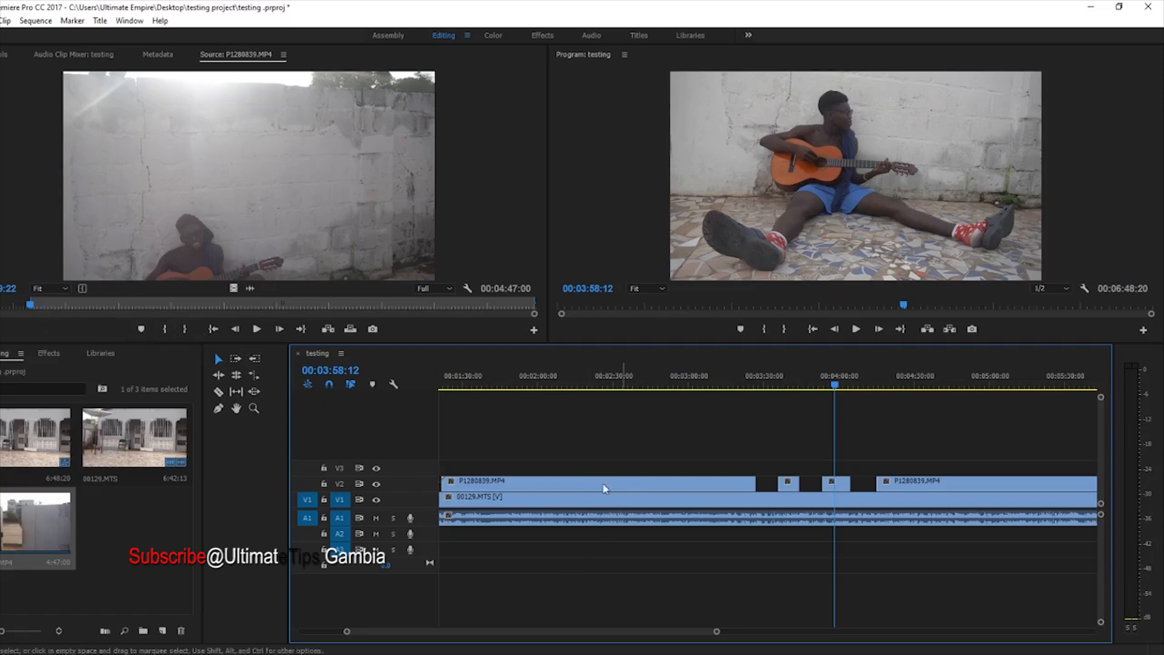
{"action": "left_click", "coordinate": [611, 386]}
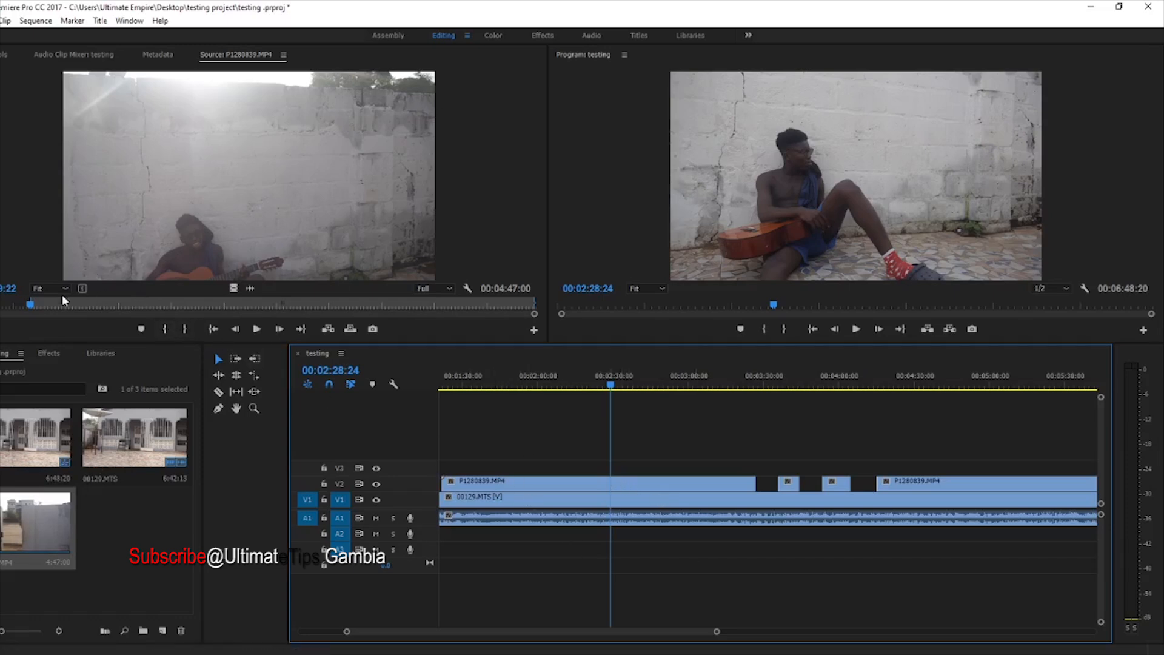
{"action": "mouse_move", "coordinate": [238, 287]}
{"action": "left_mouse_down"}
{"action": "mouse_move", "coordinate": [627, 471]}
{"action": "mouse_move", "coordinate": [250, 292]}
{"action": "left_mouse_up"}
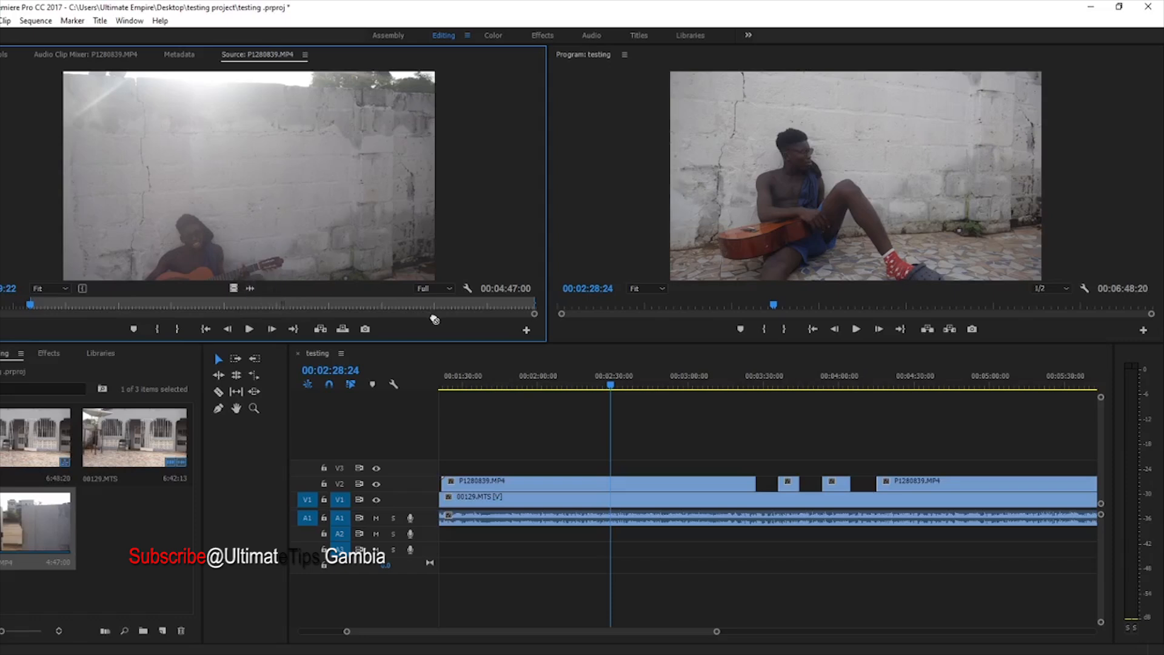
{"action": "left_click_drag", "start_coordinate": [544, 360], "coordinate": [254, 294]}
{"action": "left_click_drag", "start_coordinate": [615, 489], "coordinate": [95, 275]}
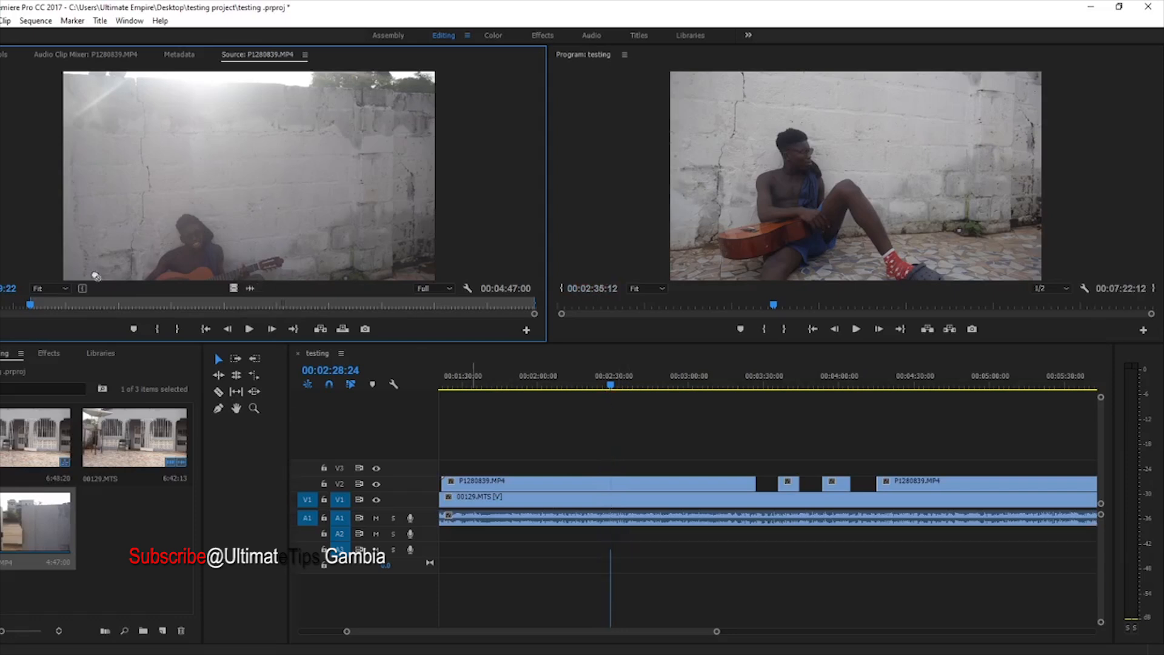
{"action": "left_click_drag", "start_coordinate": [267, 263], "coordinate": [129, 334]}
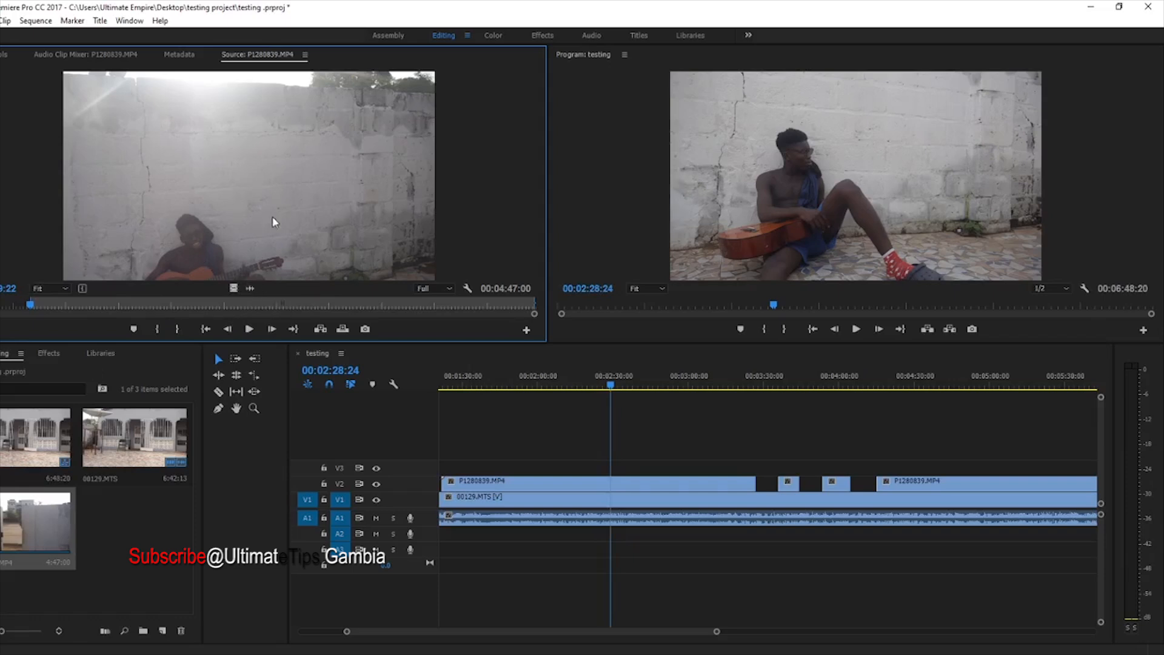
{"action": "left_click_drag", "start_coordinate": [450, 408], "coordinate": [215, 185]}
Mark an Out point on the standing guitar shot in source clip P1280839.MP4 and place its video on V3 at about 00:02:45:14.
{"action": "left_click", "coordinate": [114, 305]}
{"action": "left_click", "coordinate": [182, 326]}
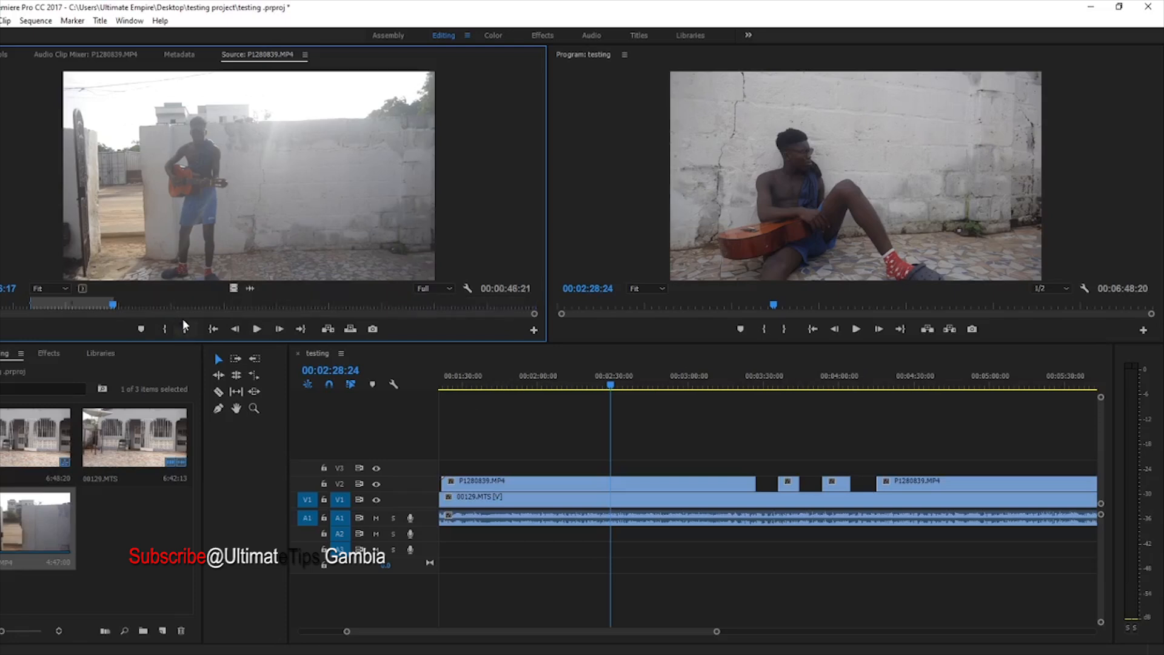
{"action": "left_click_drag", "start_coordinate": [140, 333], "coordinate": [660, 473]}
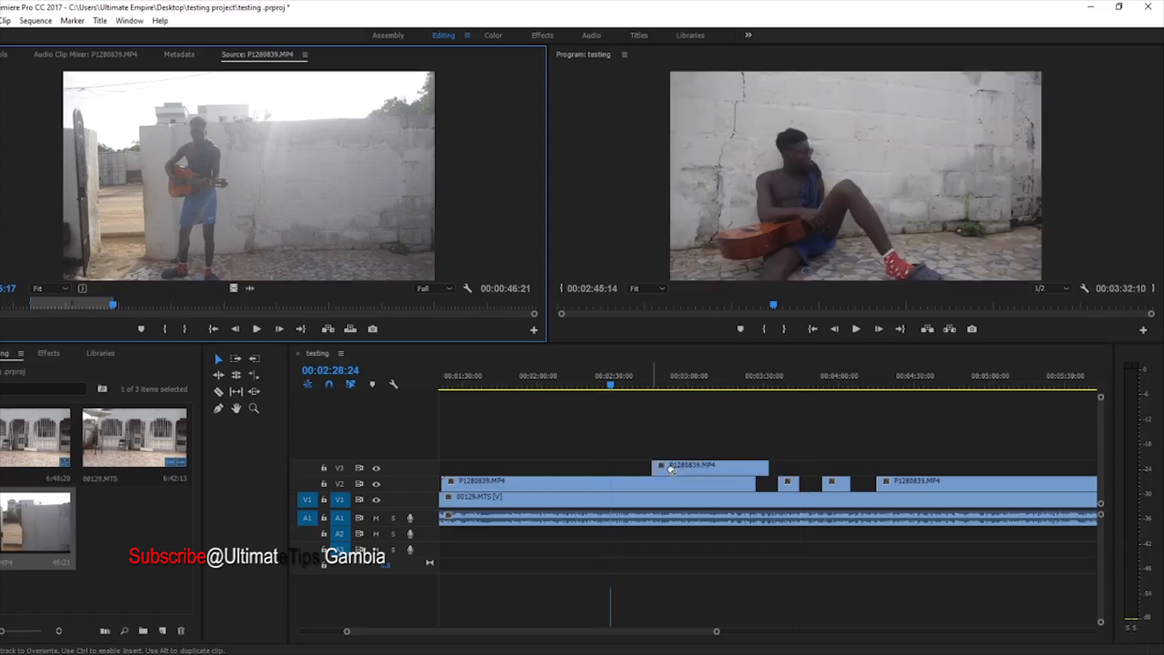
Move the source Out point to the end of P1280839.MP4 and place its video on a new V4 track at about 00:03:01.
{"action": "left_click", "coordinate": [125, 303]}
{"action": "left_click_drag", "start_coordinate": [135, 300], "coordinate": [566, 304]}
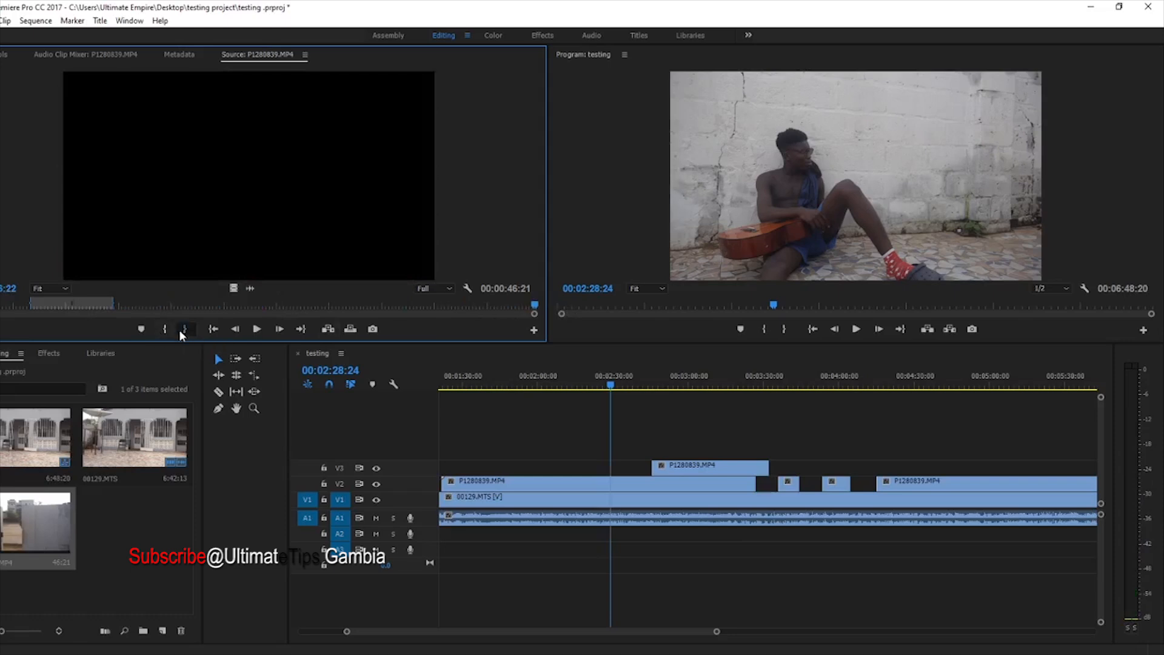
{"action": "left_click", "coordinate": [183, 329]}
{"action": "left_click_drag", "start_coordinate": [233, 287], "coordinate": [673, 463]}
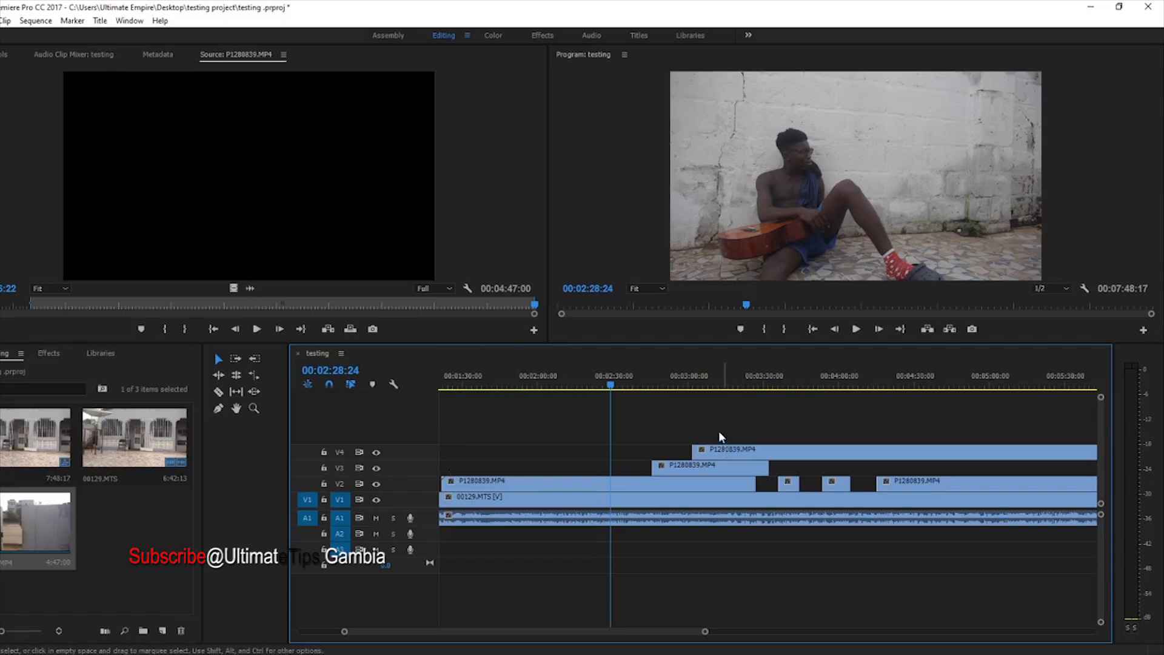
Play the sequence briefly to 00:02:29:17 and view the Export Frame options for that frame without exporting.
{"action": "left_click_drag", "start_coordinate": [705, 631], "coordinate": [975, 500]}
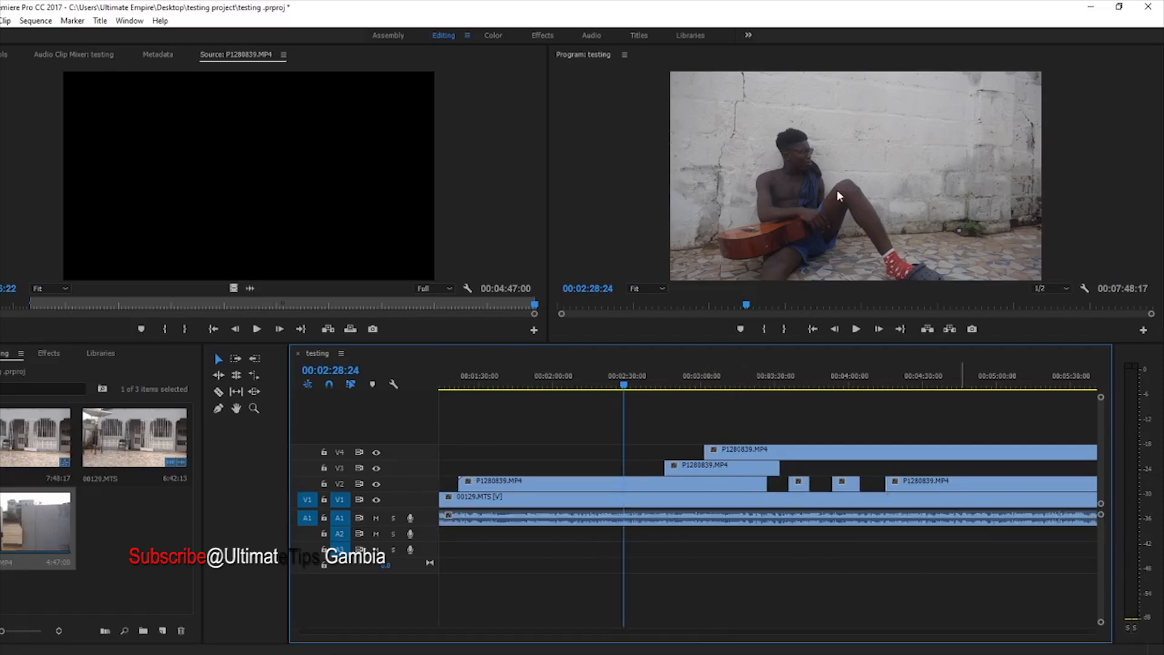
{"action": "left_click", "coordinate": [856, 328]}
{"action": "left_click", "coordinate": [856, 329]}
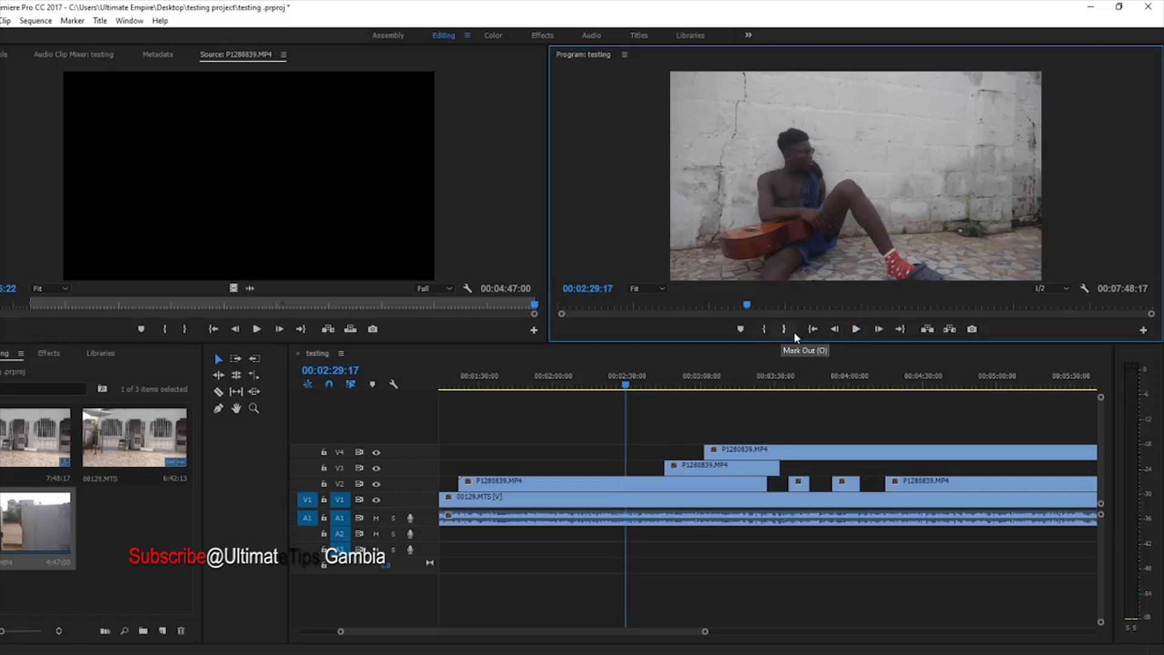
{"action": "left_click", "coordinate": [972, 329]}
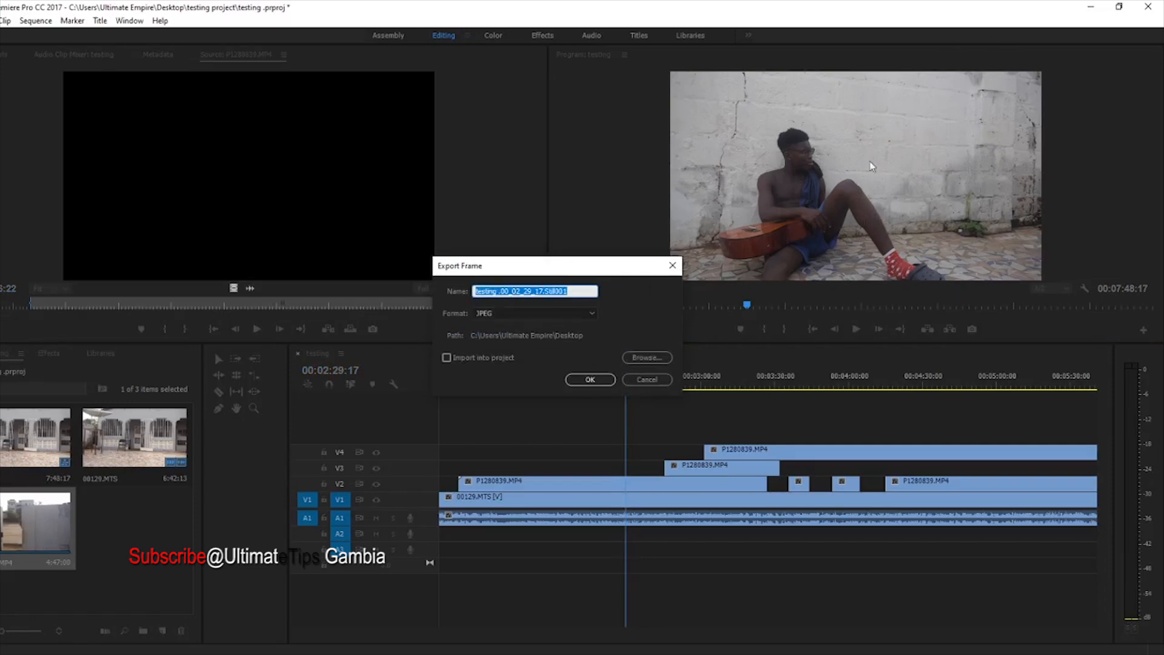
{"action": "left_click", "coordinate": [656, 377]}
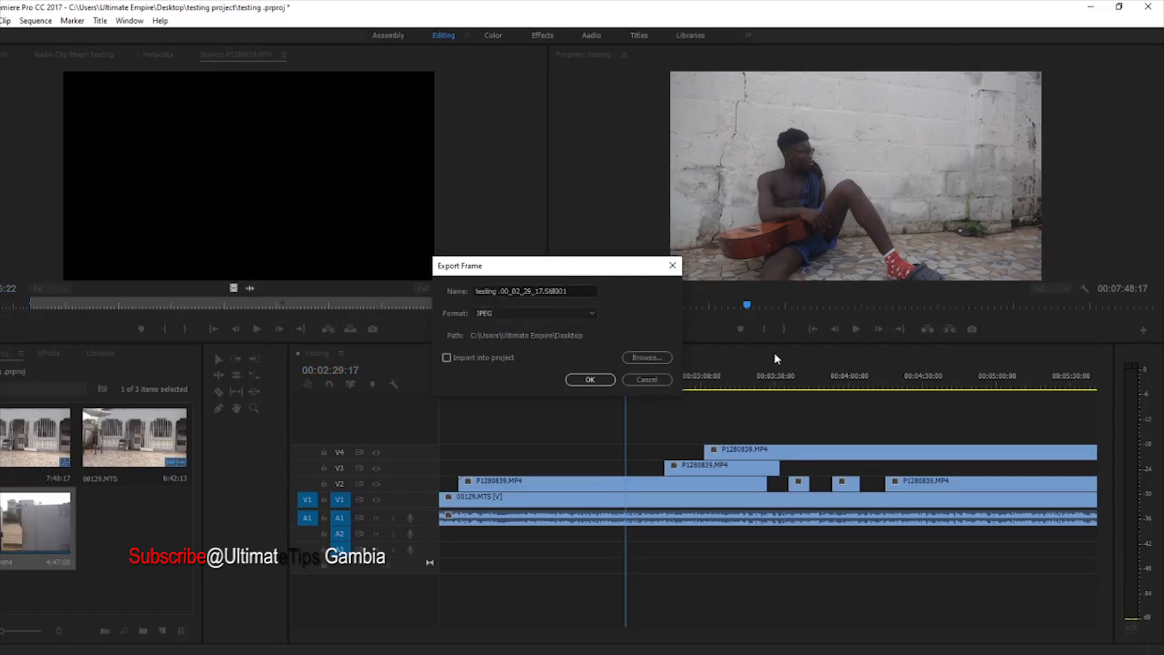
{"action": "left_click", "coordinate": [666, 379]}
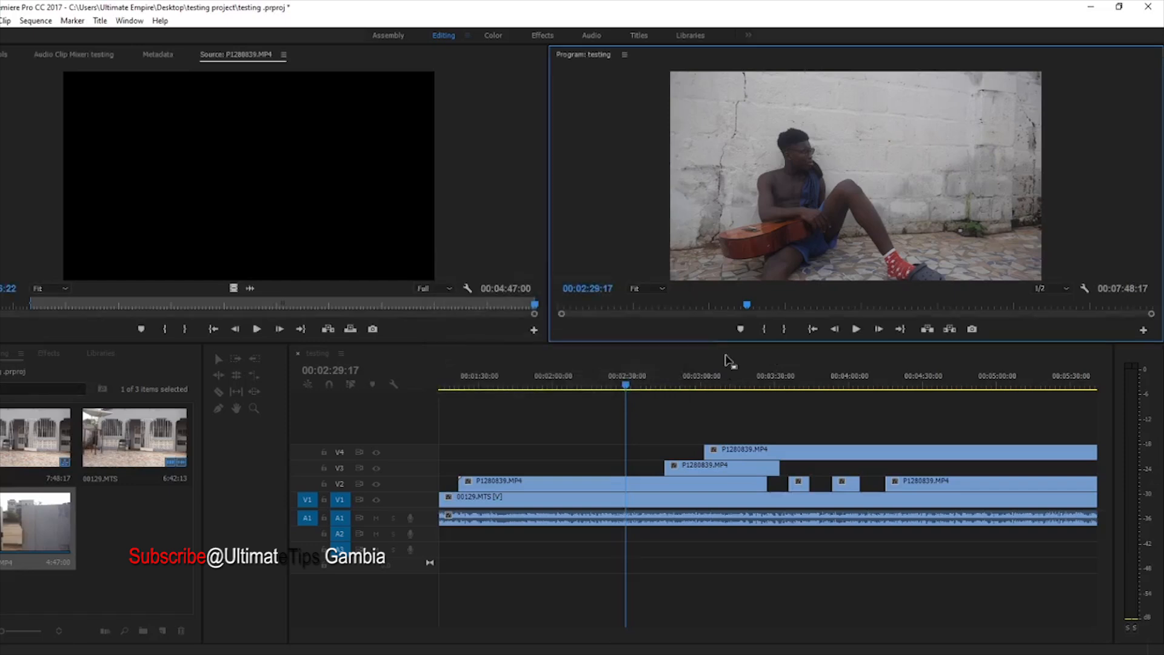
Set the program monitor zoom to 25% and play the sequence at that size up to 00:02:36:24.
{"action": "left_click", "coordinate": [658, 289]}
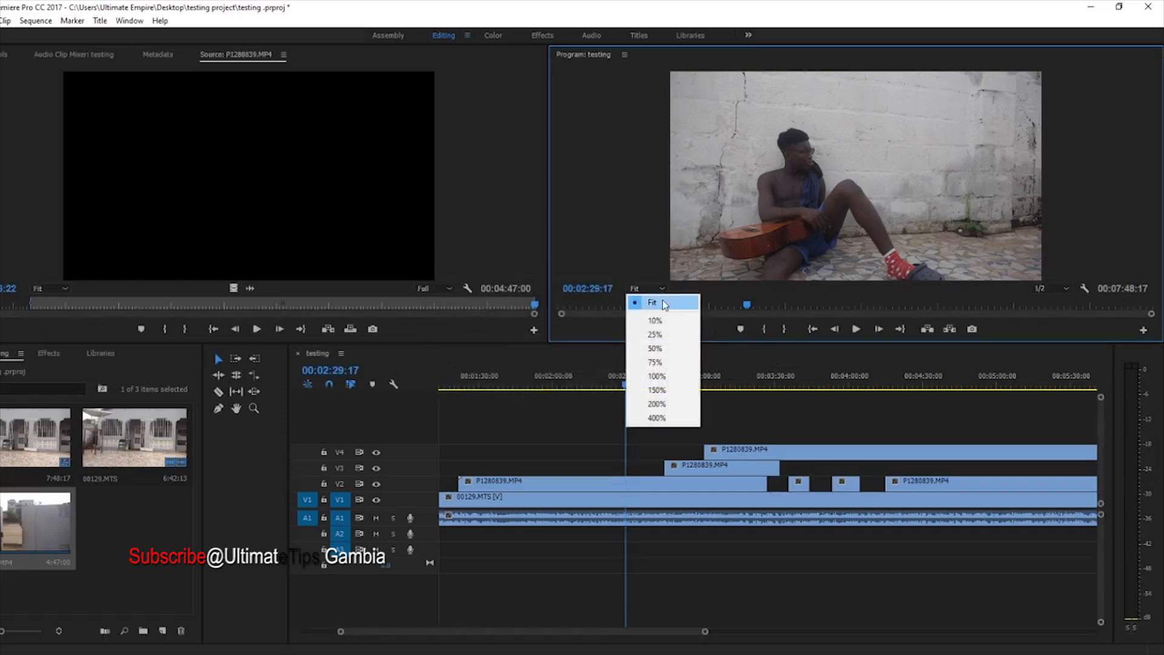
{"action": "left_click", "coordinate": [656, 335]}
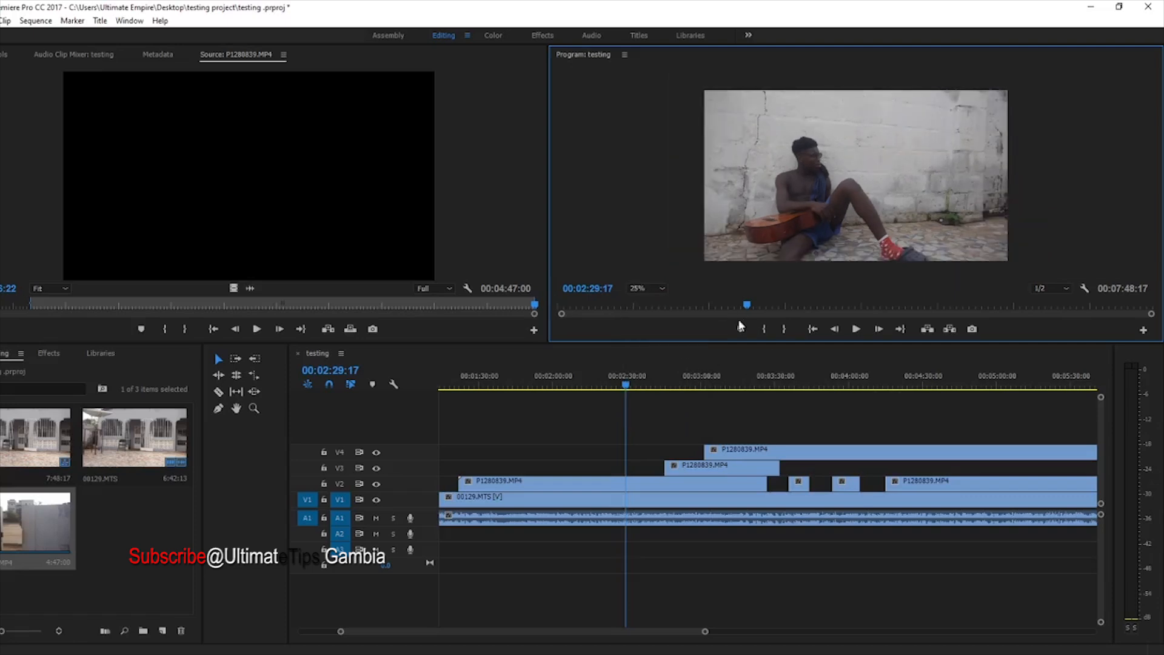
{"action": "left_click", "coordinate": [859, 329]}
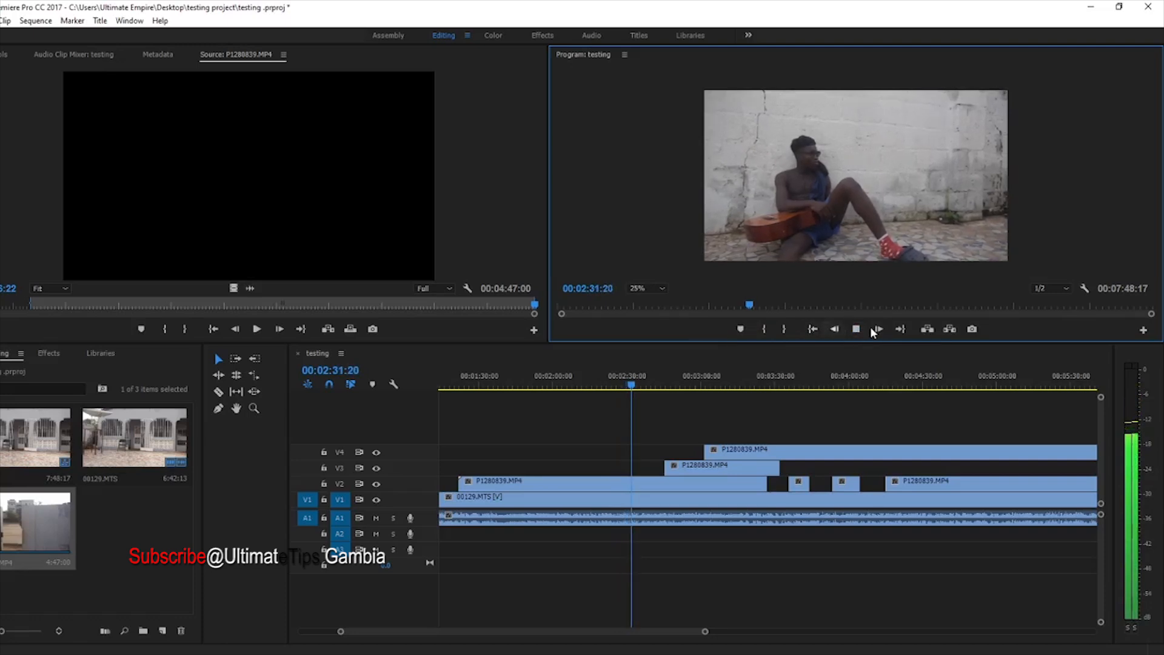
{"action": "left_click", "coordinate": [857, 328]}
{"action": "key", "text": "space"}
{"action": "left_click", "coordinate": [643, 288]}
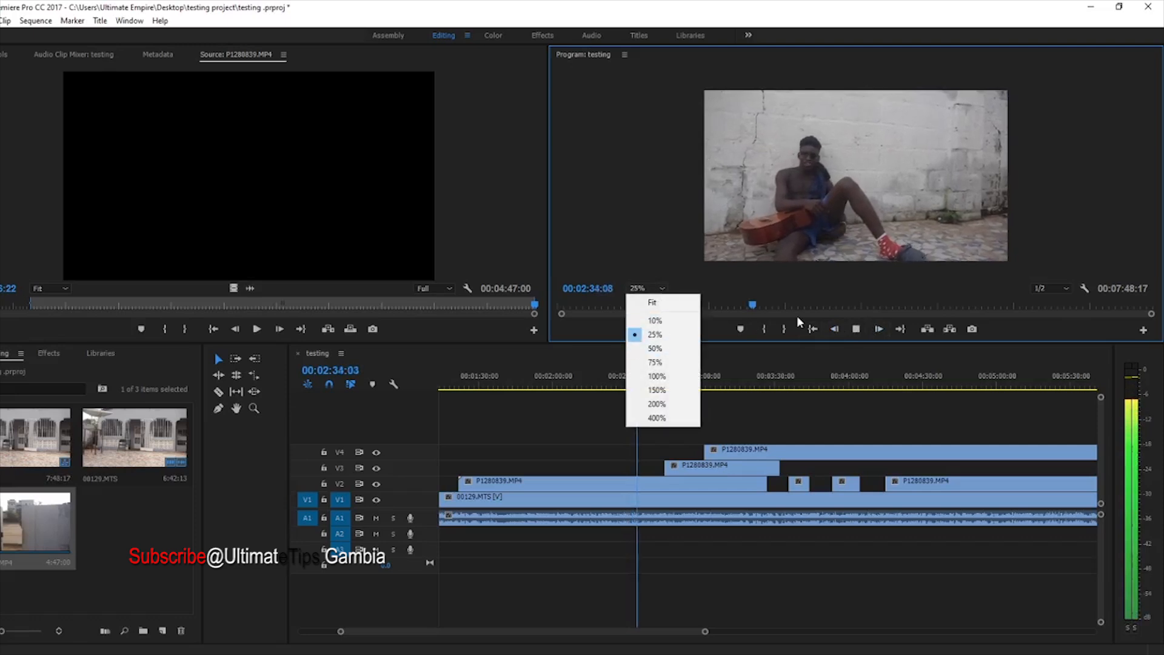
{"action": "key", "text": "space"}
{"action": "left_click", "coordinate": [654, 288]}
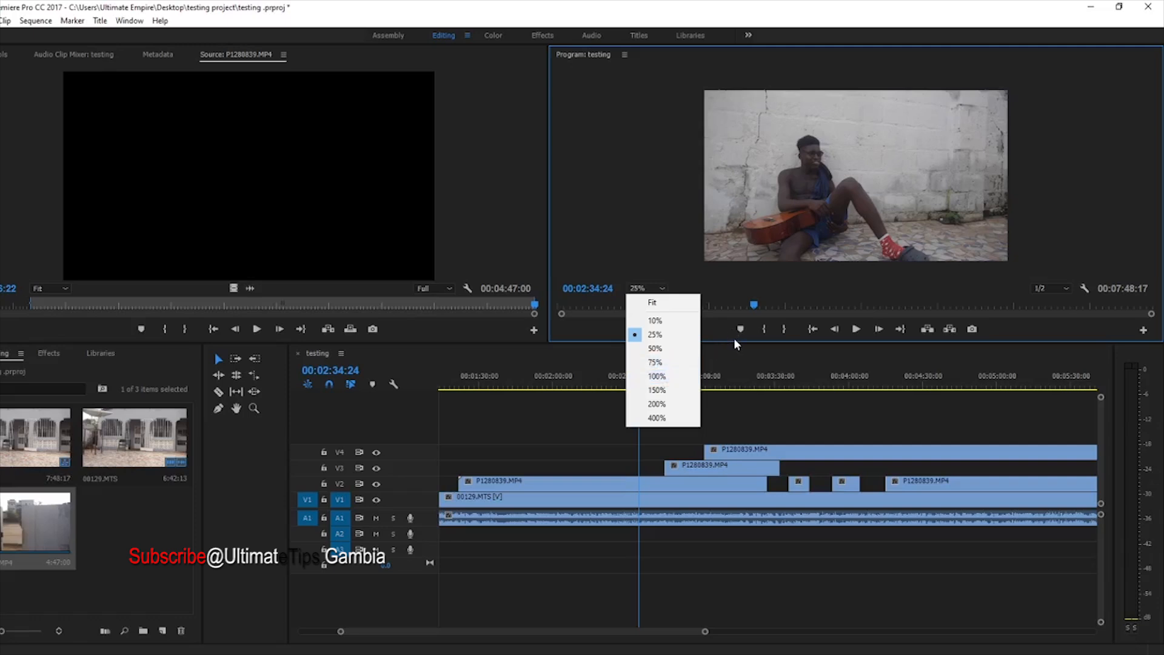
{"action": "left_click", "coordinate": [858, 326]}
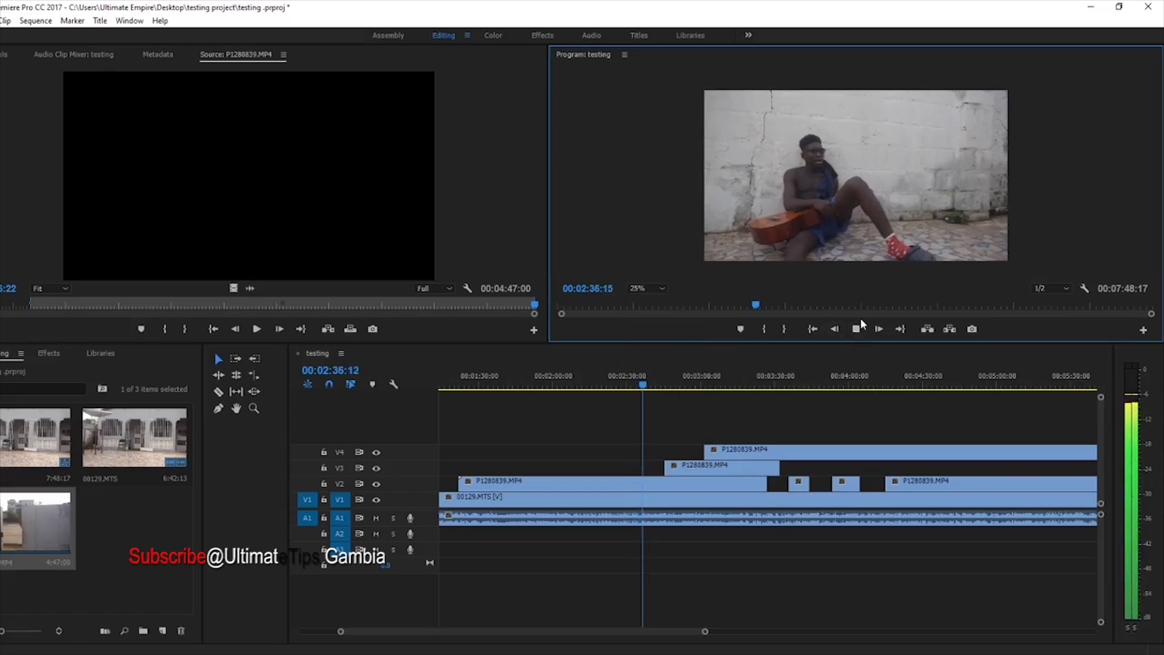
{"action": "left_click", "coordinate": [860, 321]}
Compare program monitor zoom levels of 100%, 25% and 50%, finishing at 100%.
{"action": "left_click", "coordinate": [662, 287]}
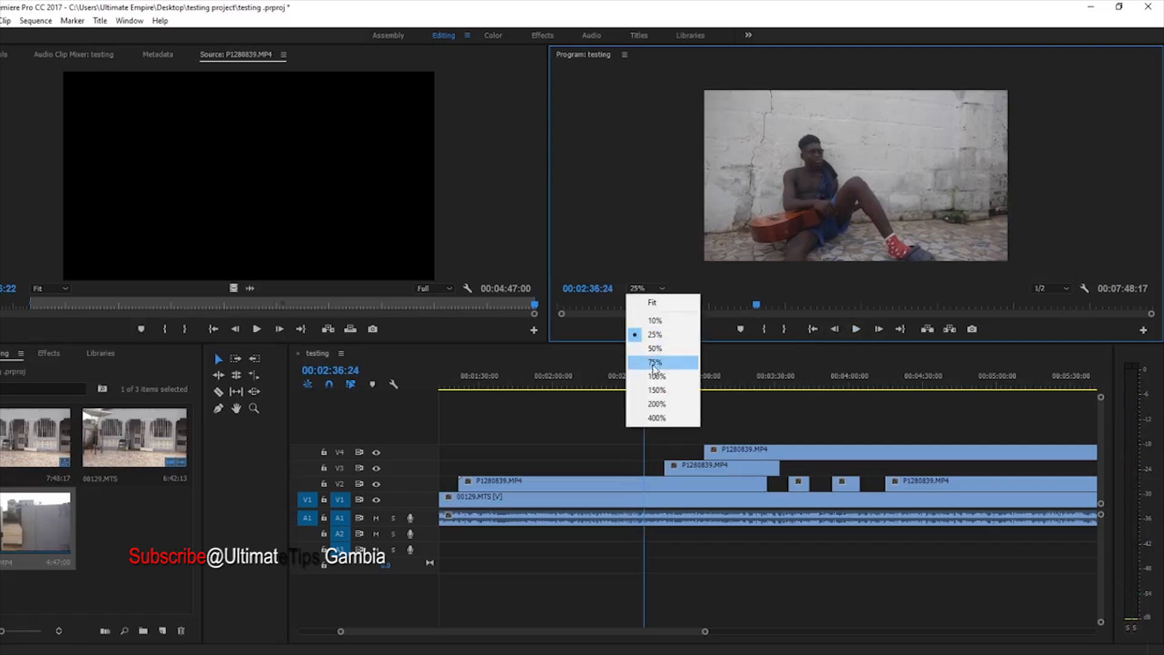
{"action": "left_click", "coordinate": [656, 375]}
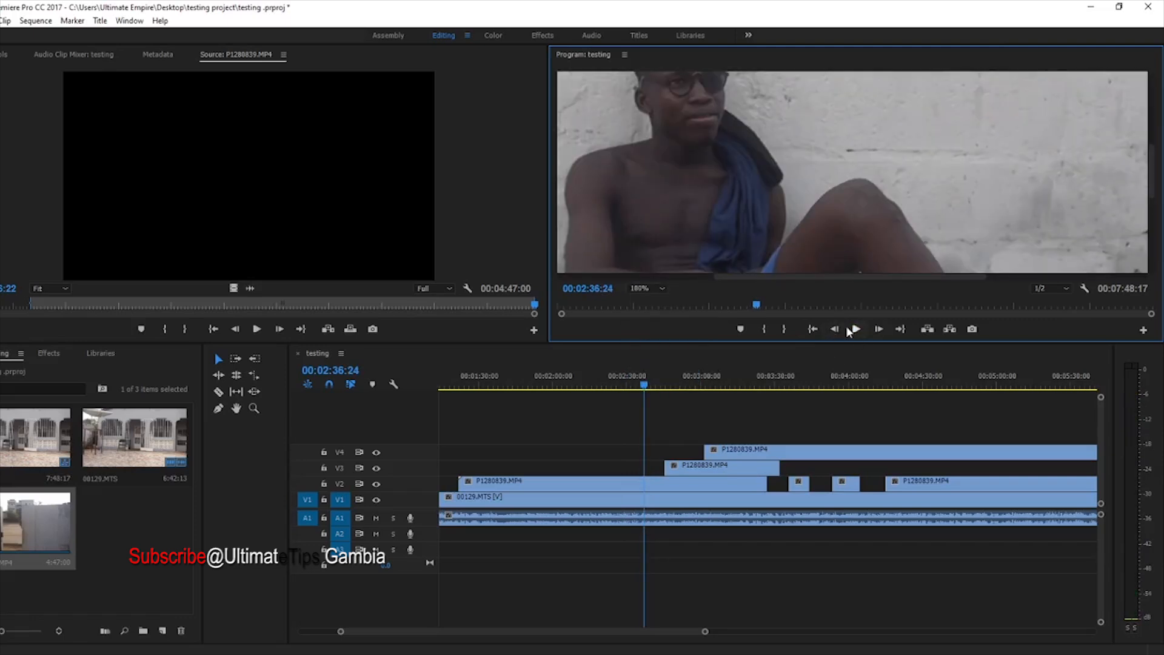
{"action": "left_click", "coordinate": [663, 289]}
{"action": "left_click", "coordinate": [659, 331]}
{"action": "left_click", "coordinate": [661, 288]}
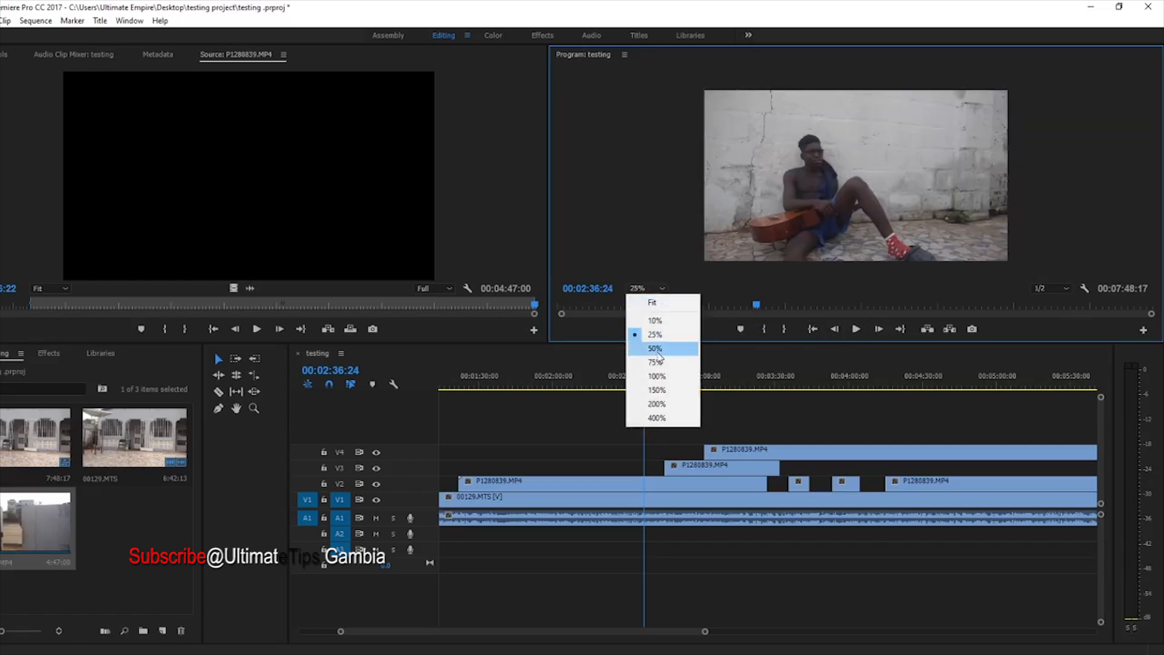
{"action": "left_click", "coordinate": [661, 345]}
{"action": "left_click", "coordinate": [662, 289]}
{"action": "left_click", "coordinate": [660, 376]}
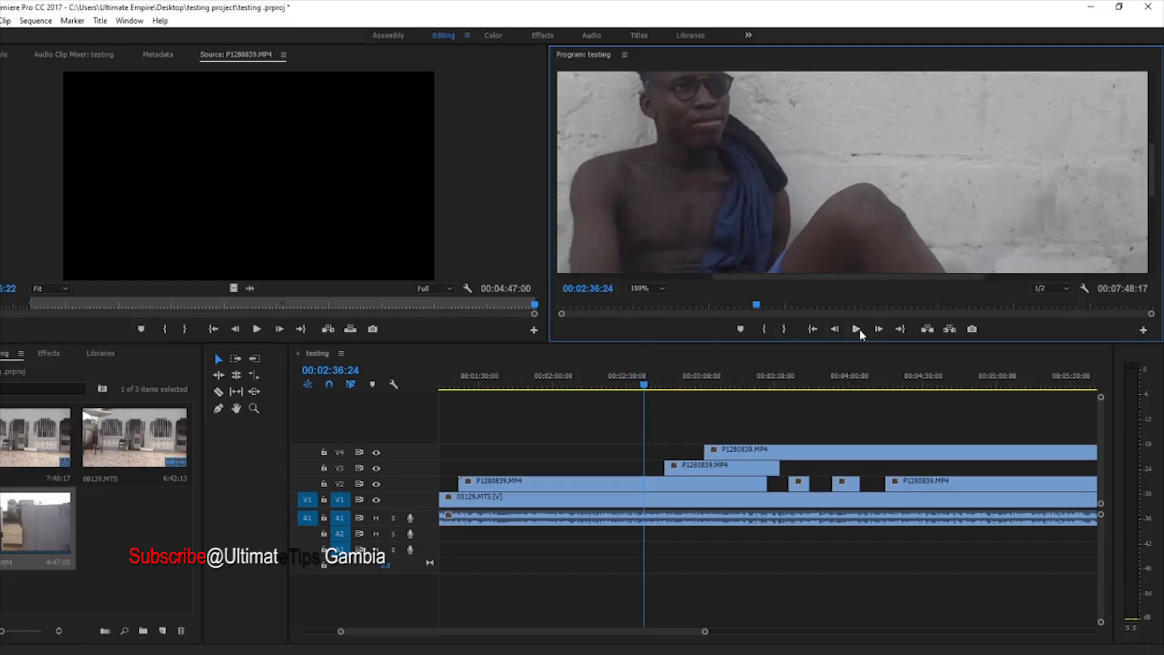
Switch the program monitor's playback resolution to Full and back to 1/2, and set its zoom level to 25%.
{"action": "left_click", "coordinate": [1065, 289]}
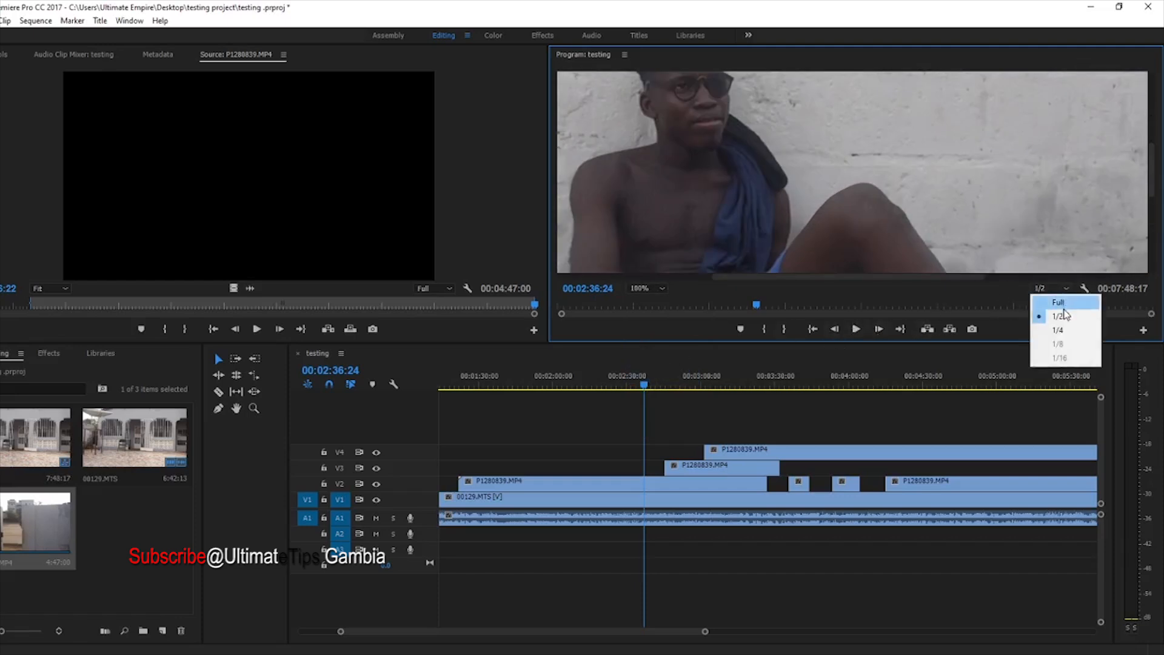
{"action": "left_click", "coordinate": [1060, 301]}
{"action": "left_click", "coordinate": [1063, 288]}
{"action": "left_click", "coordinate": [1062, 315]}
{"action": "left_click", "coordinate": [662, 289]}
{"action": "left_click", "coordinate": [653, 333]}
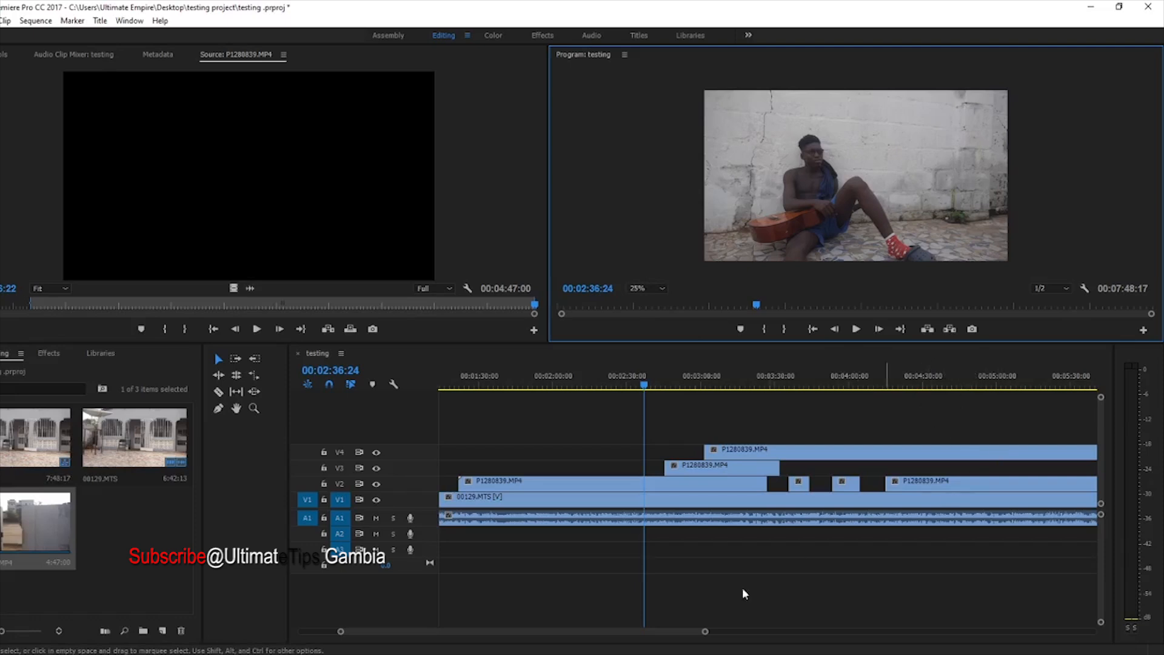
Play the sequence briefly up to 00:02:39:05 to check its sound level on the audio meters.
{"action": "left_click_drag", "start_coordinate": [705, 631], "coordinate": [757, 624]}
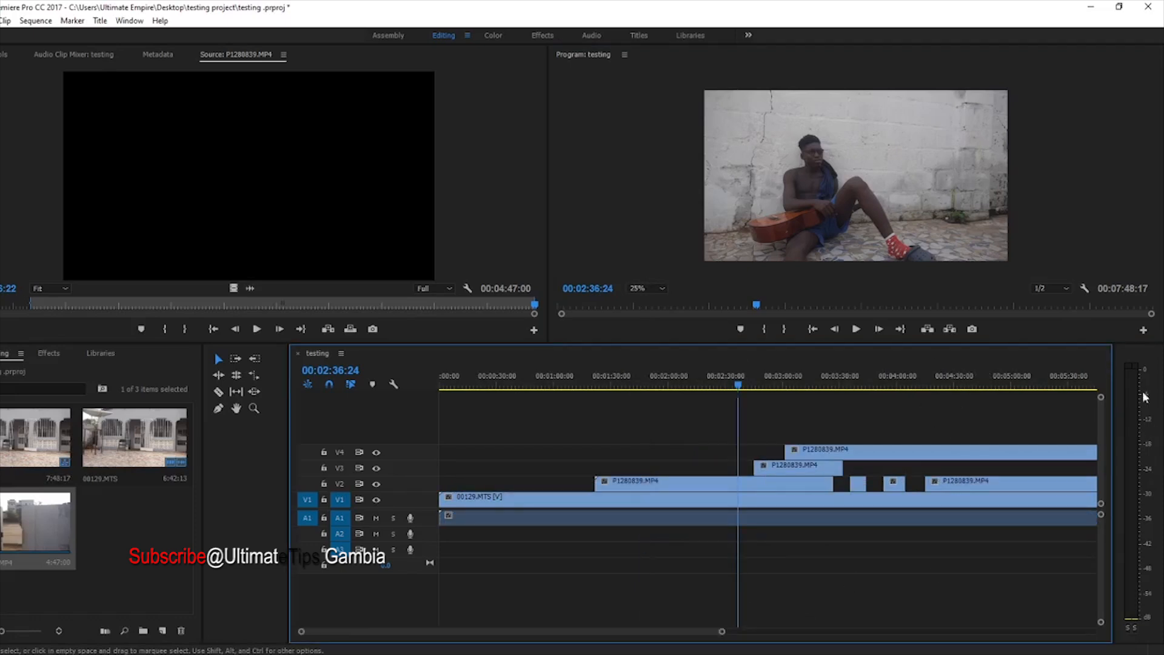
{"action": "key", "text": "space"}
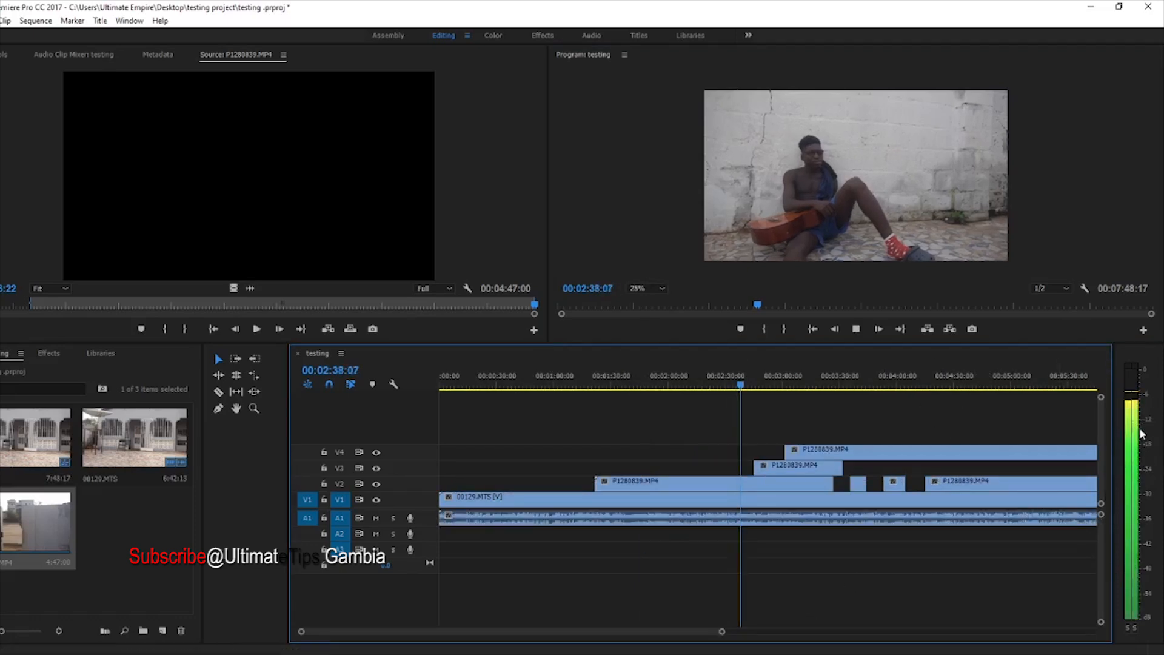
{"action": "key", "text": "space"}
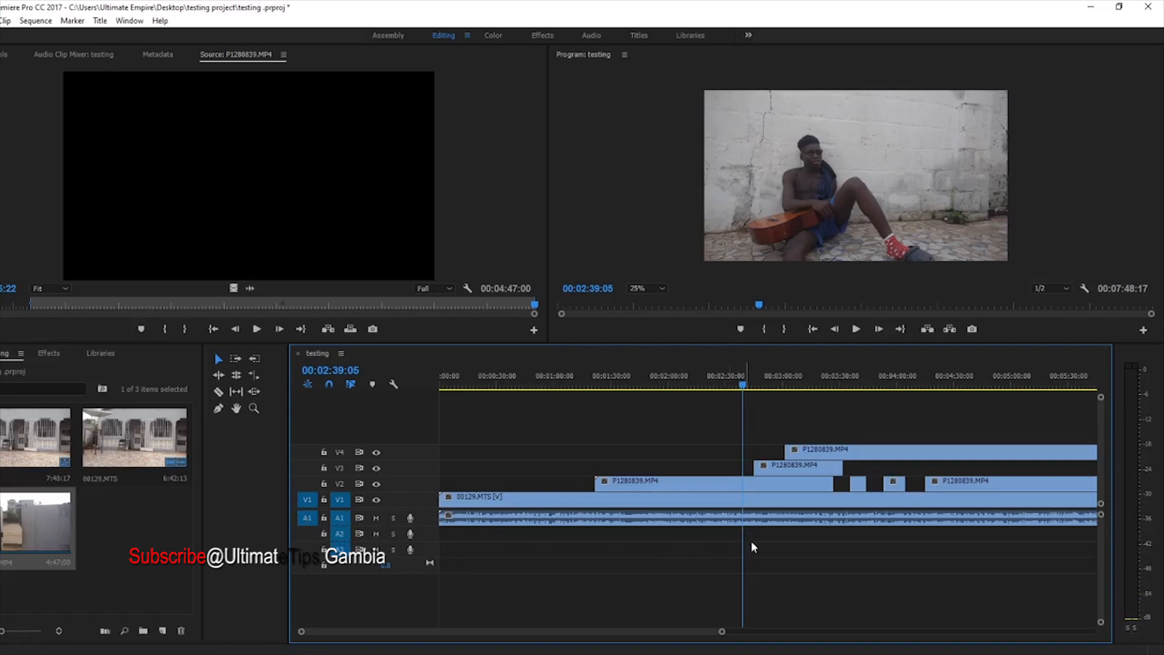
Play the sequence up to 00:02:40:05 and zoom the timeline out until all clips fit in view.
{"action": "left_click_drag", "start_coordinate": [724, 632], "coordinate": [793, 594]}
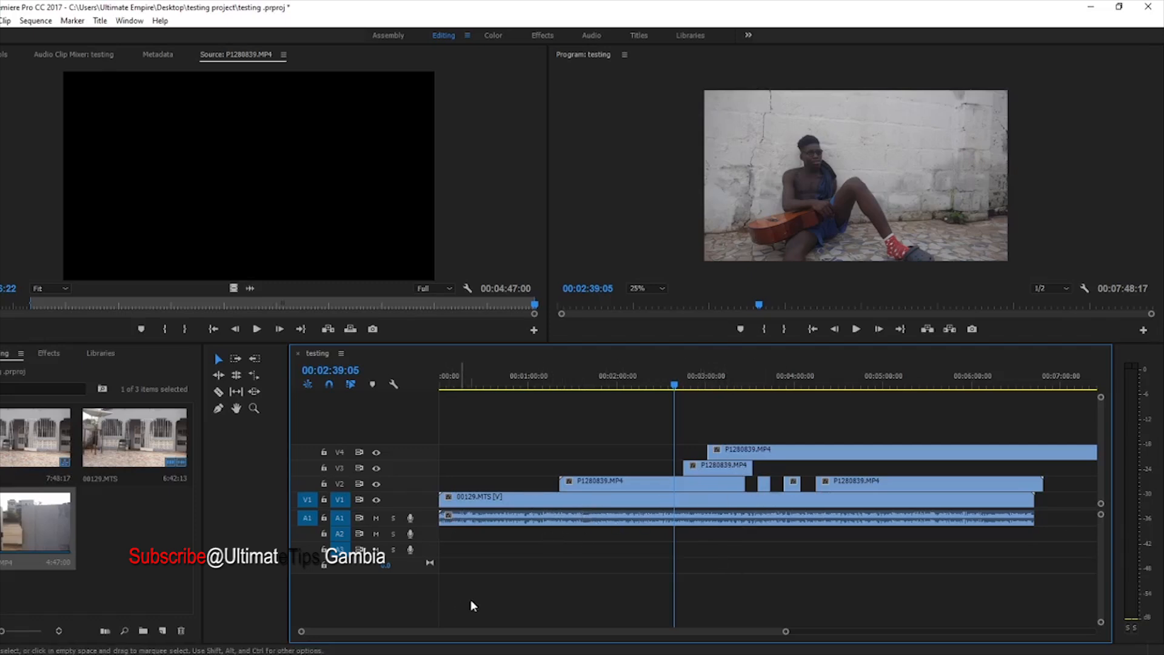
{"action": "key", "text": "space"}
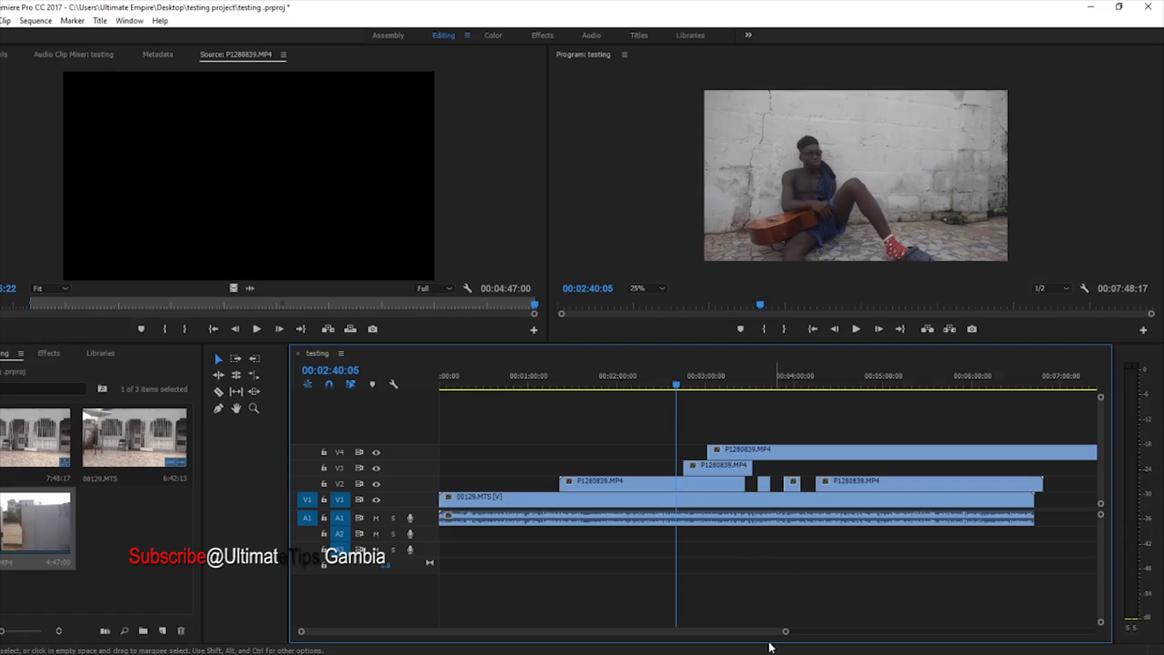
{"action": "left_click_drag", "start_coordinate": [792, 631], "coordinate": [817, 594]}
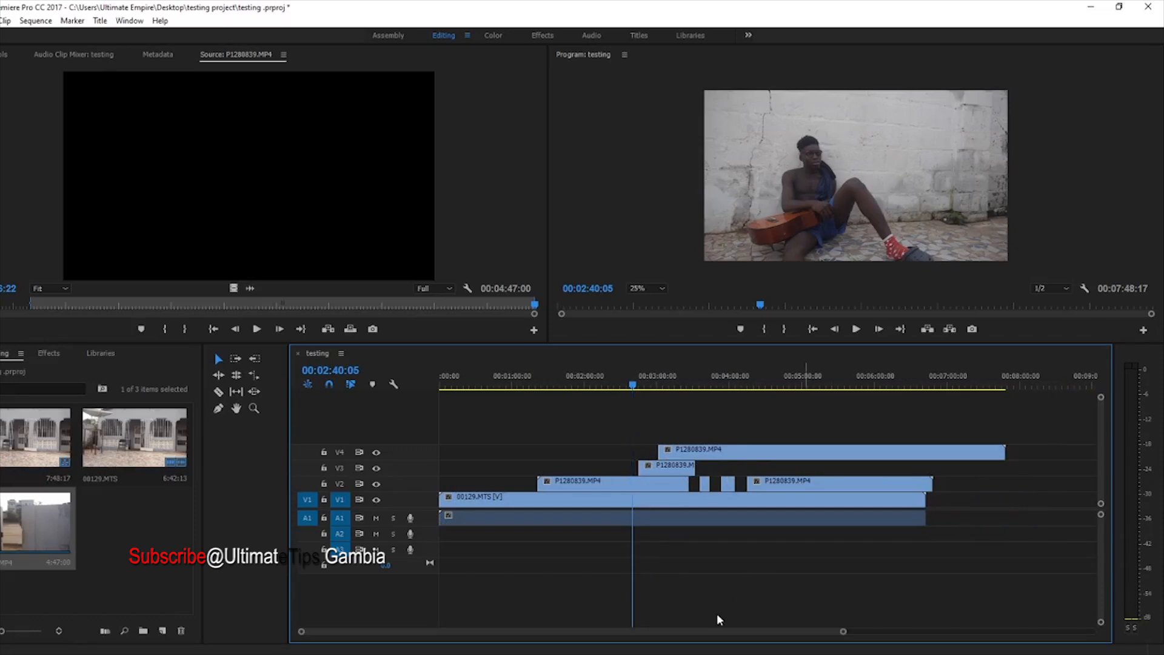